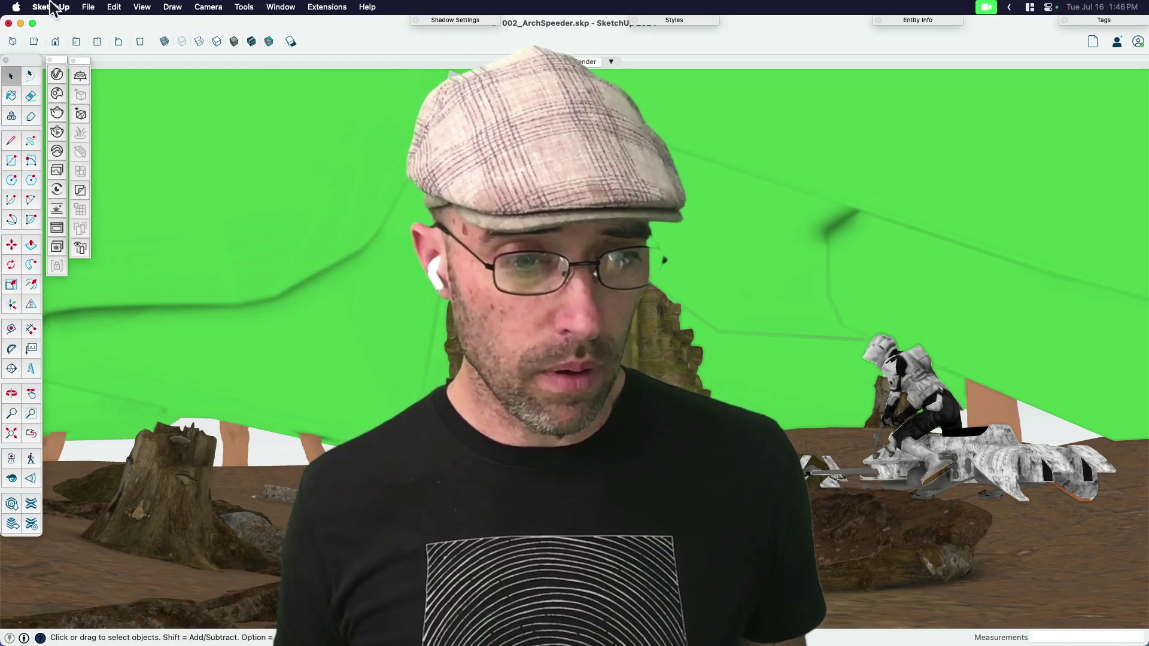
# After glancing at the reference render, switch to the Working scene and frame the arch and ground.
pyautogui.press('super+Tab')
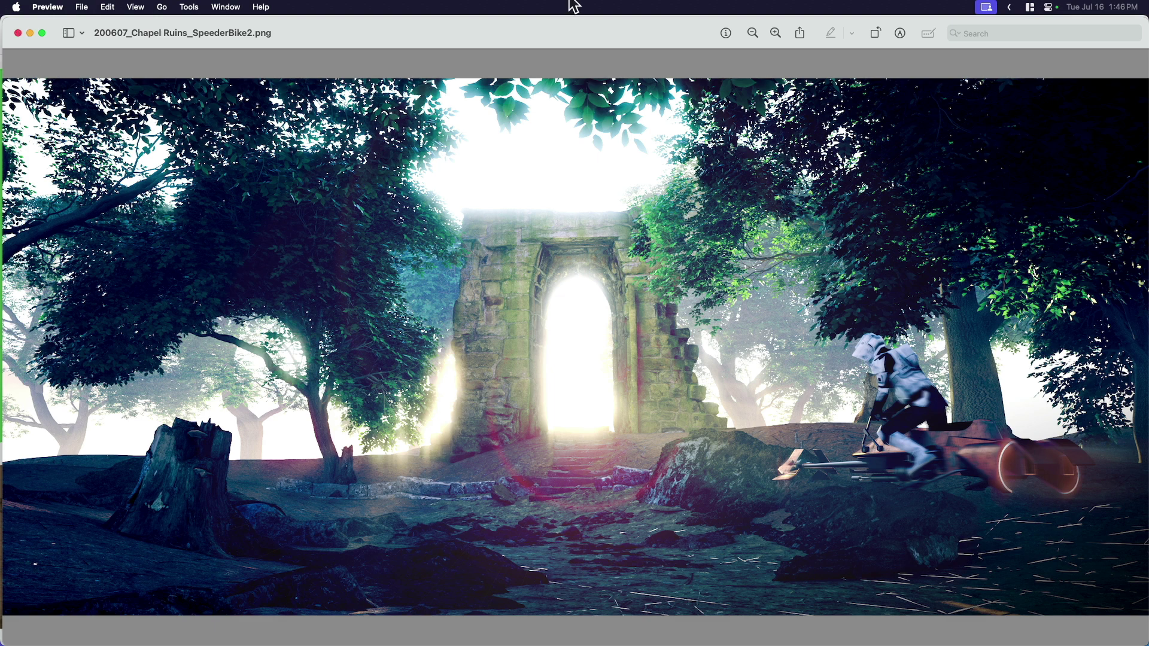
pyautogui.press('super+Tab')
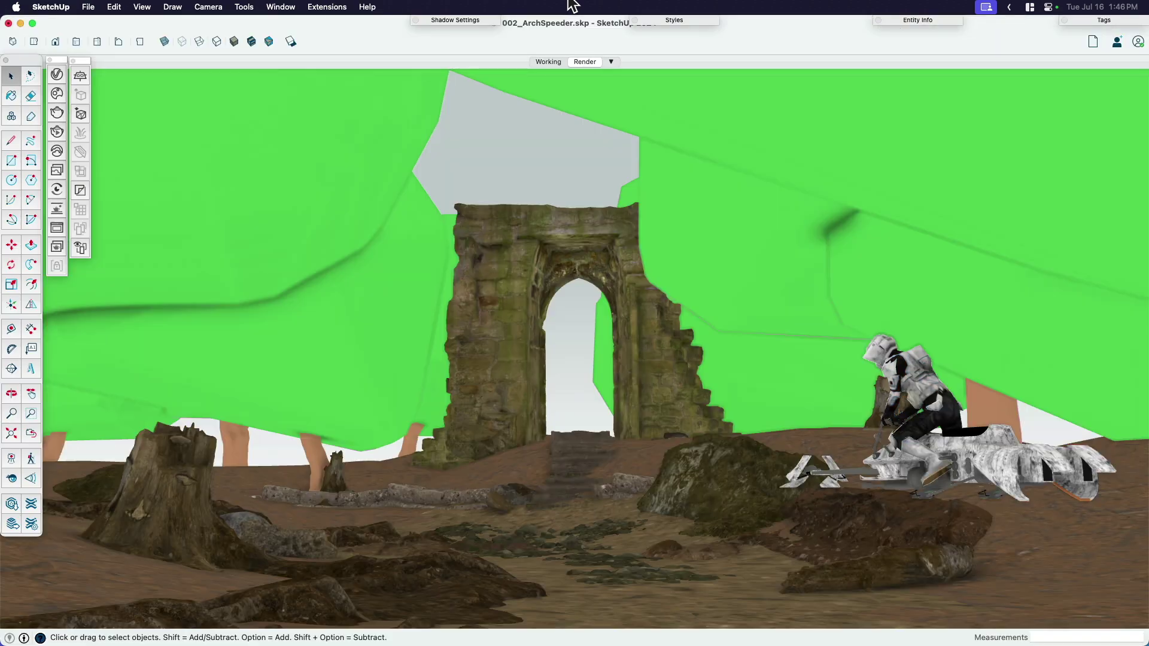
pyautogui.moveTo(683, 383); pyautogui.dragTo(698, 357, button='middle')
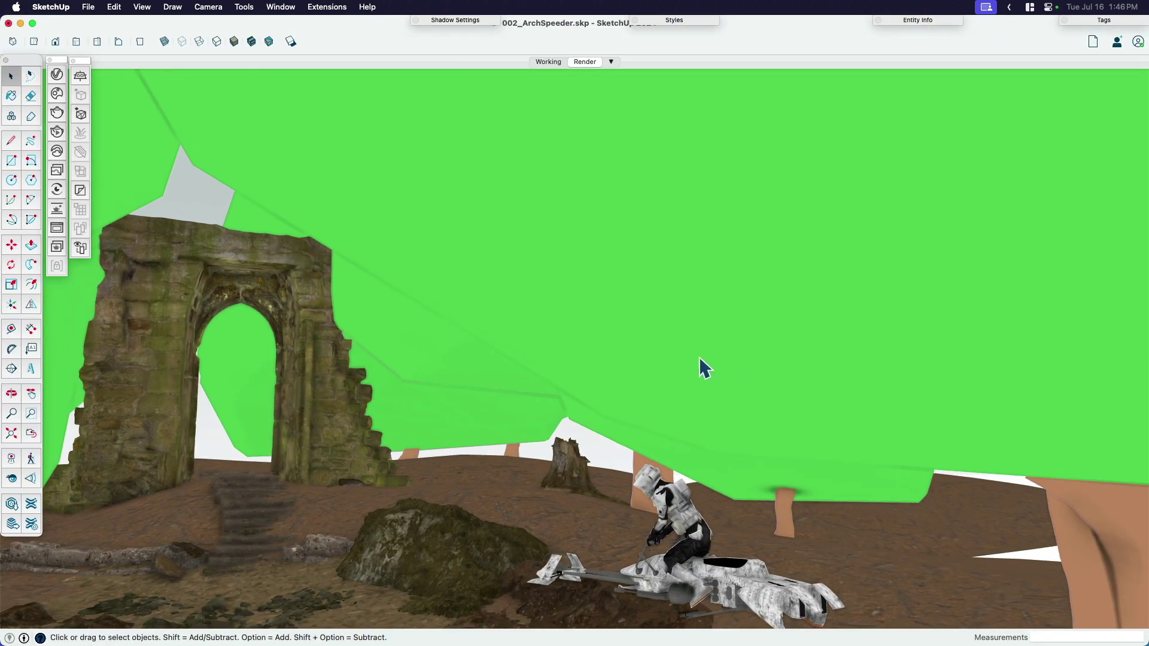
pyautogui.click(549, 63)
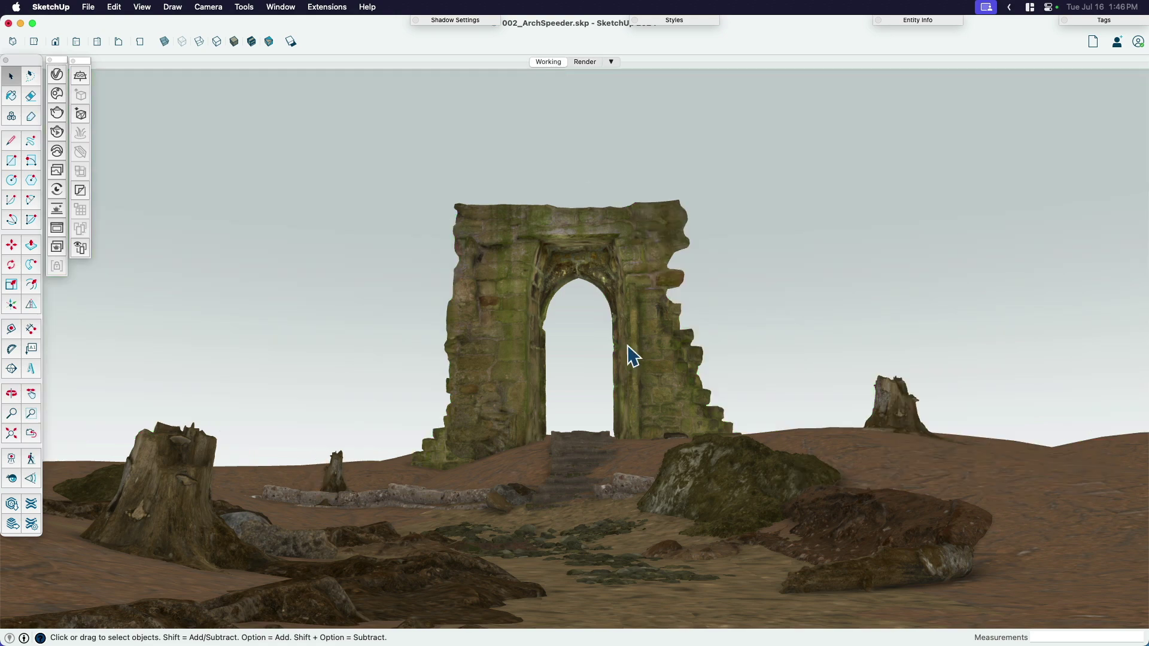
pyautogui.moveTo(694, 424); pyautogui.dragTo(718, 472, button='middle')
pyautogui.press('h')
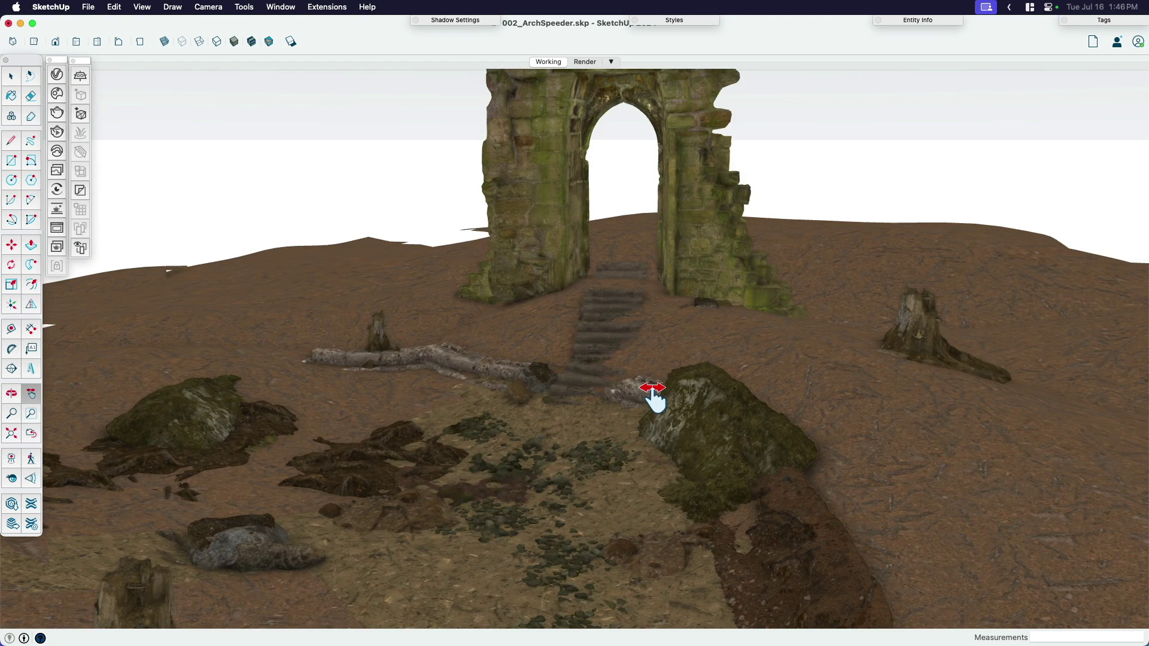
pyautogui.moveTo(659, 390); pyautogui.dragTo(745, 418, button='middle')
pyautogui.moveTo(583, 426); pyautogui.dragTo(622, 383)
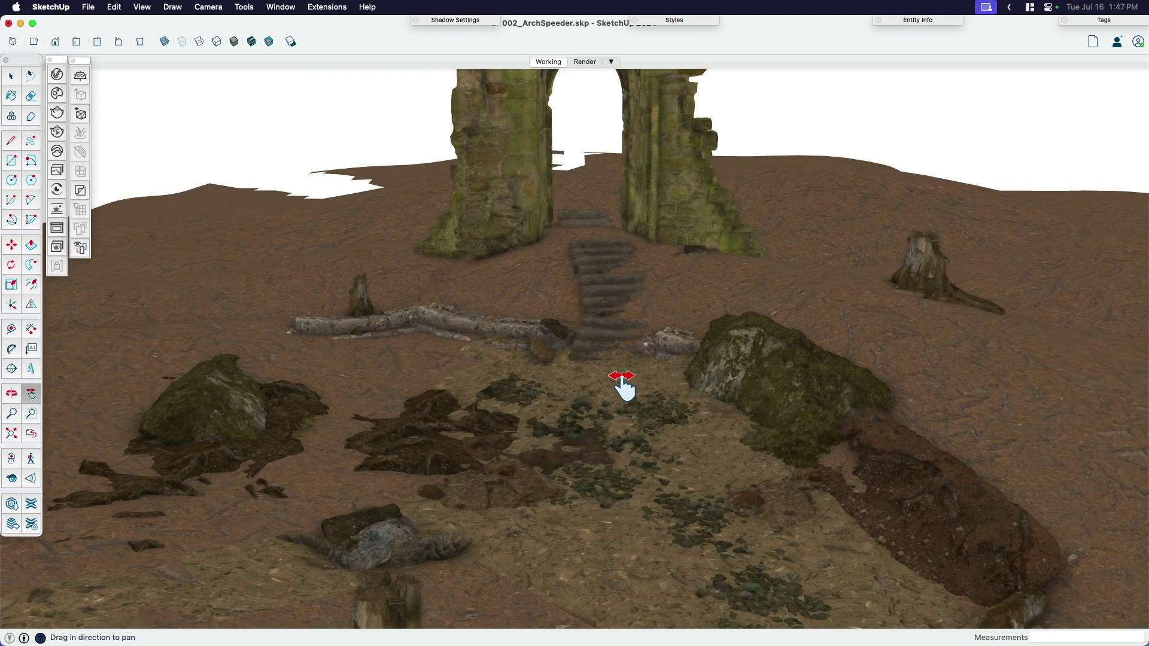
pyautogui.scroll(-3, 622, 382)
# Make a rotated copy of the stone steps around a centre point beside them.
pyautogui.press('space')
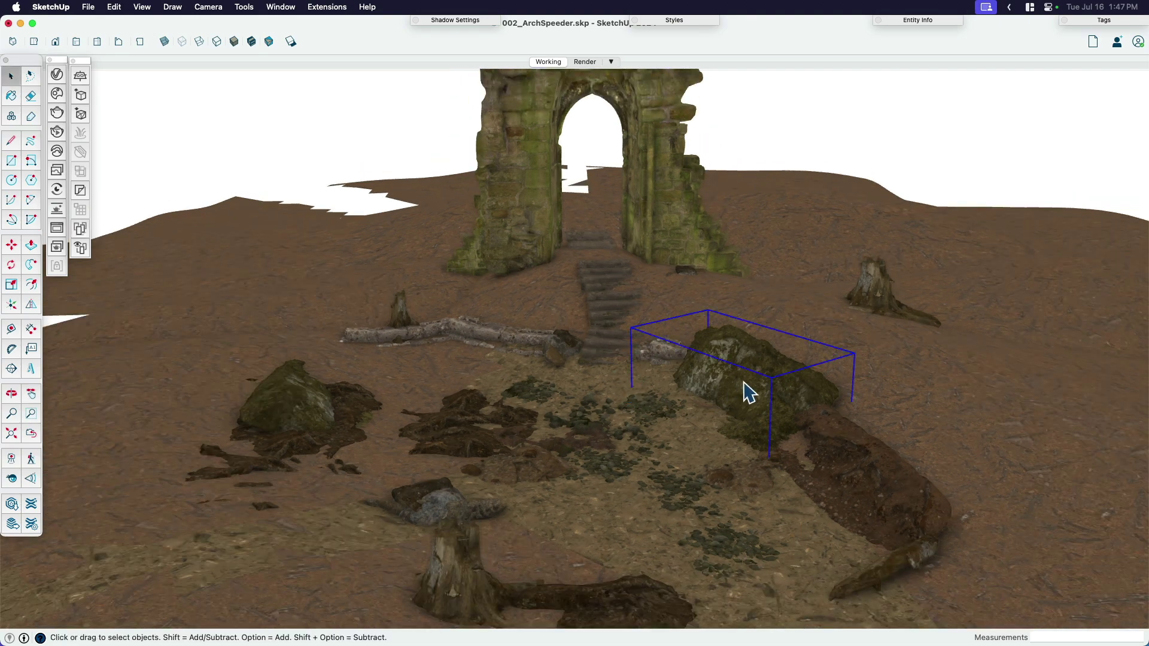
pyautogui.scroll(5, 590, 290)
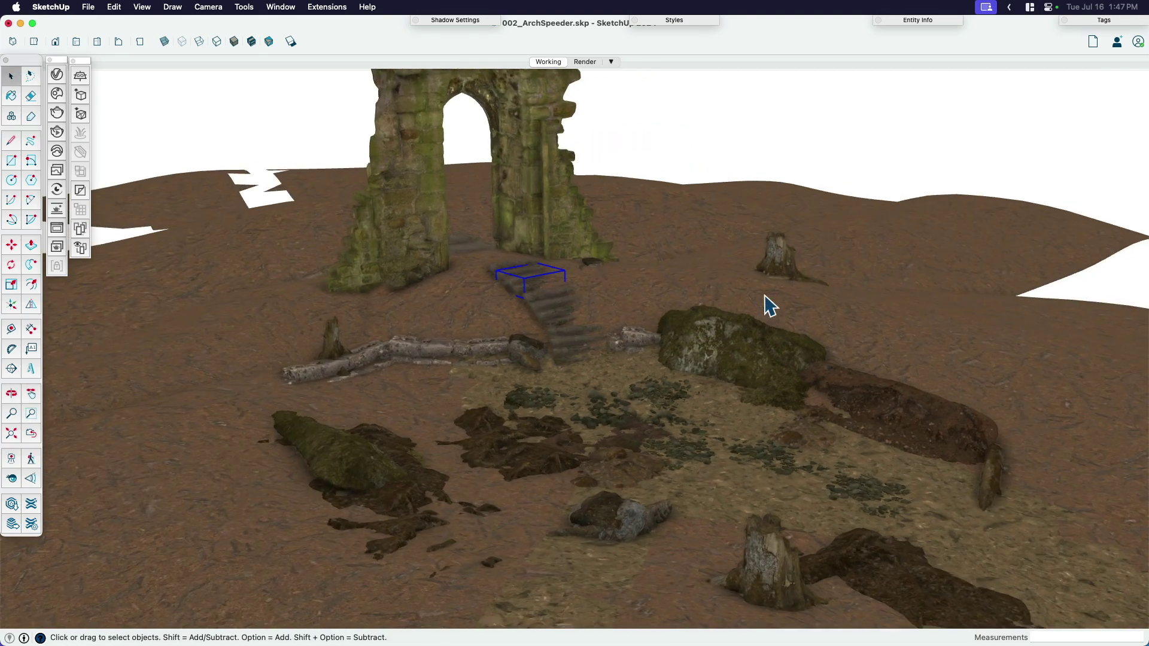
pyautogui.scroll(5, 530, 292)
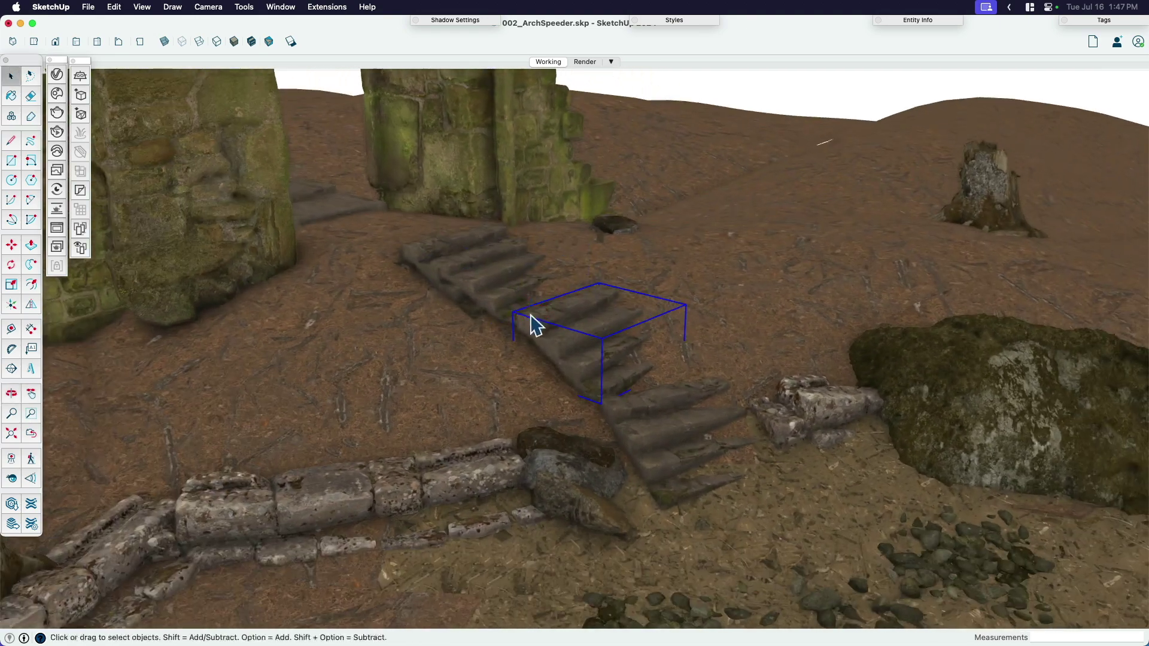
pyautogui.scroll(-4, 559, 328)
pyautogui.press('q')
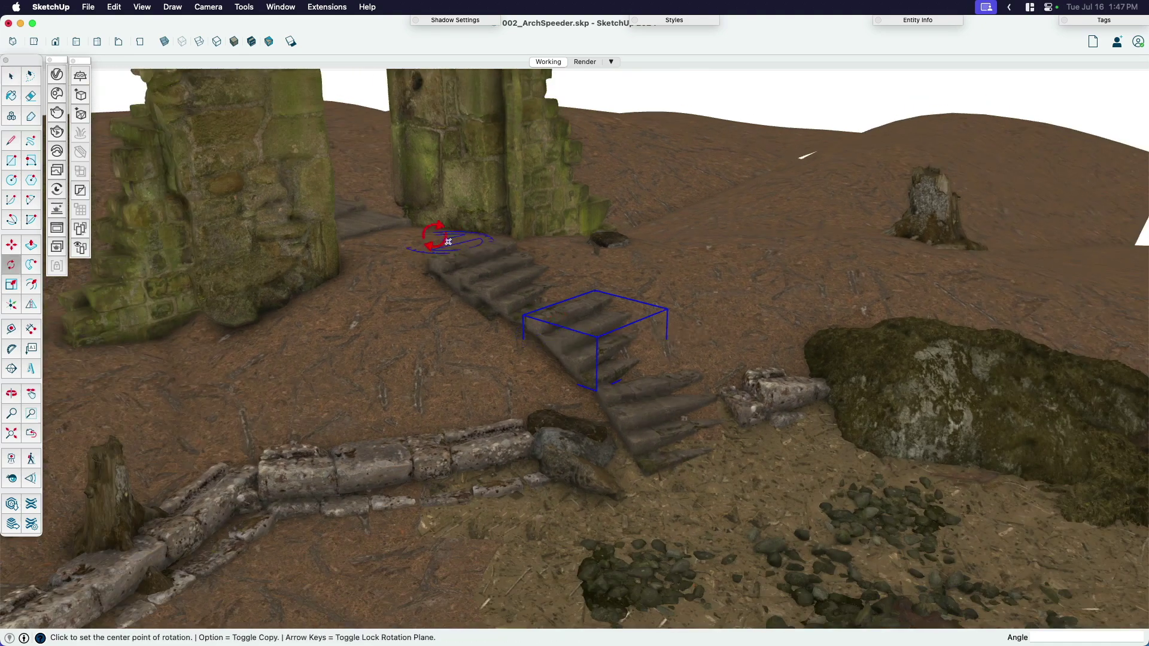
pyautogui.click(410, 243)
pyautogui.click(705, 390)
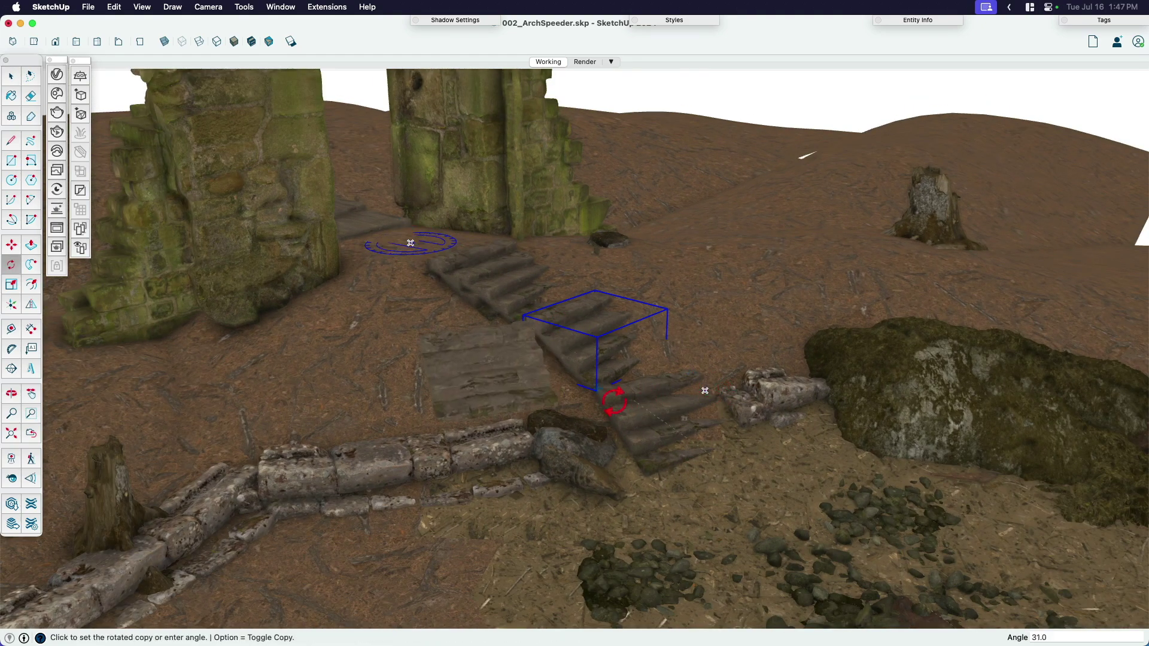
pyautogui.click(407, 419)
pyautogui.moveTo(539, 454); pyautogui.dragTo(469, 371, button='middle')
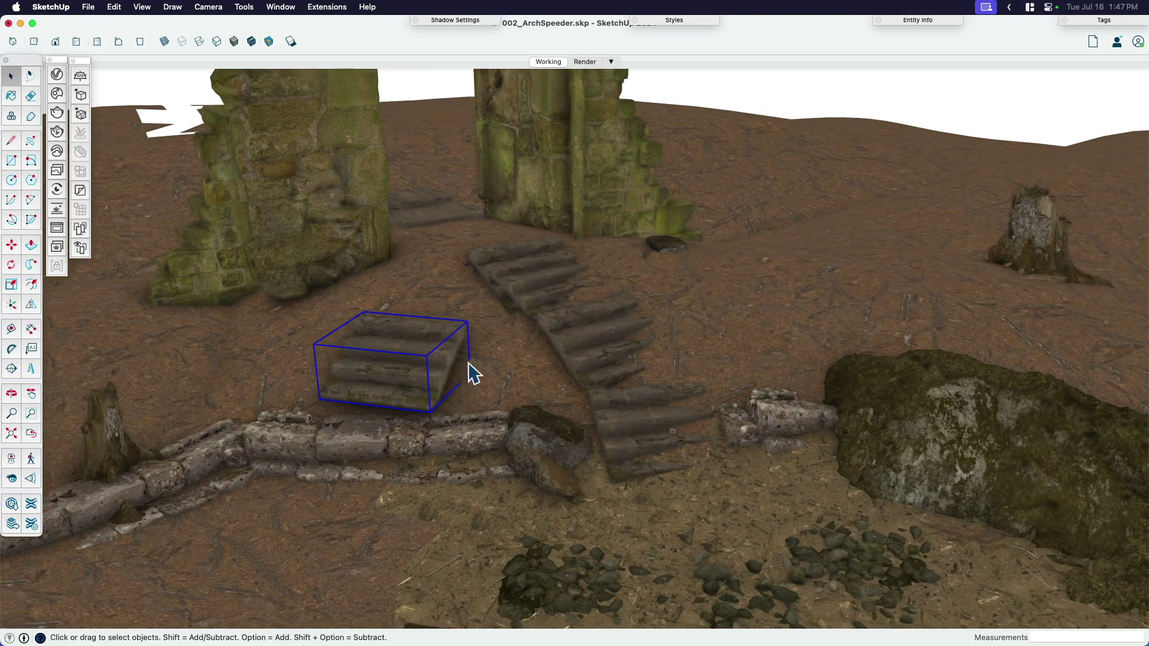
# Stretch the steps copy lengthwise to a scale of 1.87 along red.
pyautogui.press('s')
pyautogui.click(461, 367)
pyautogui.click(548, 374)
pyautogui.moveTo(546, 371); pyautogui.dragTo(476, 333, button='middle')
pyautogui.press('space')
pyautogui.scroll(2, 458, 415)
# Move the scaled steps copy over toward the original steps.
pyautogui.press('m')
pyautogui.click(336, 531)
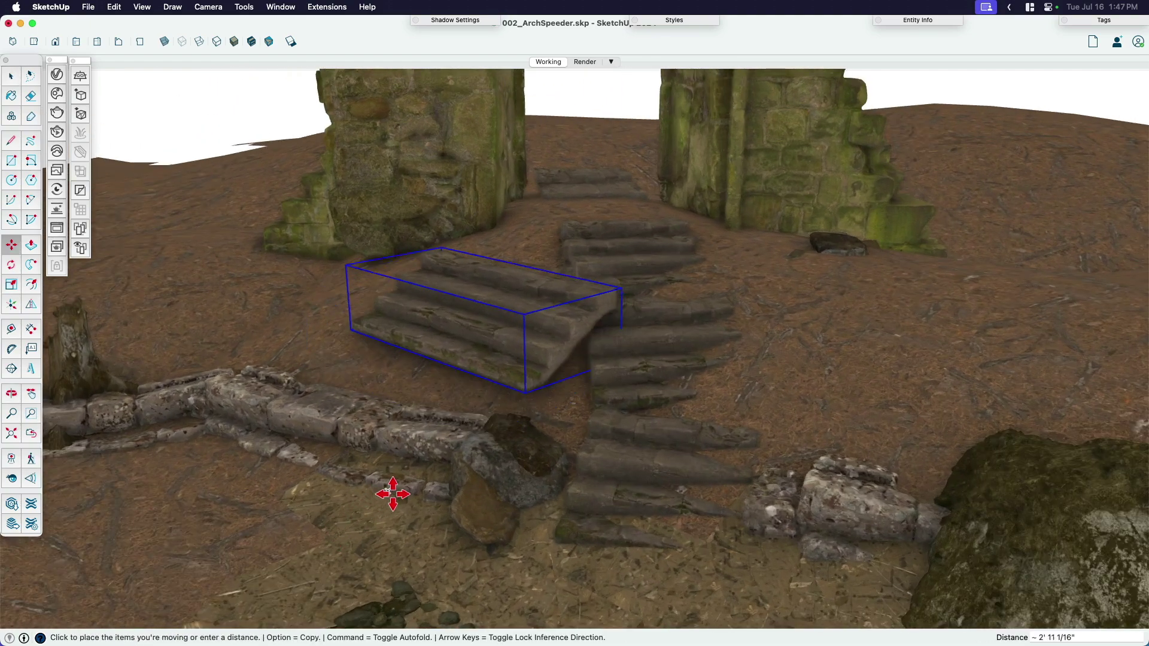
pyautogui.click(392, 492)
pyautogui.click(467, 366)
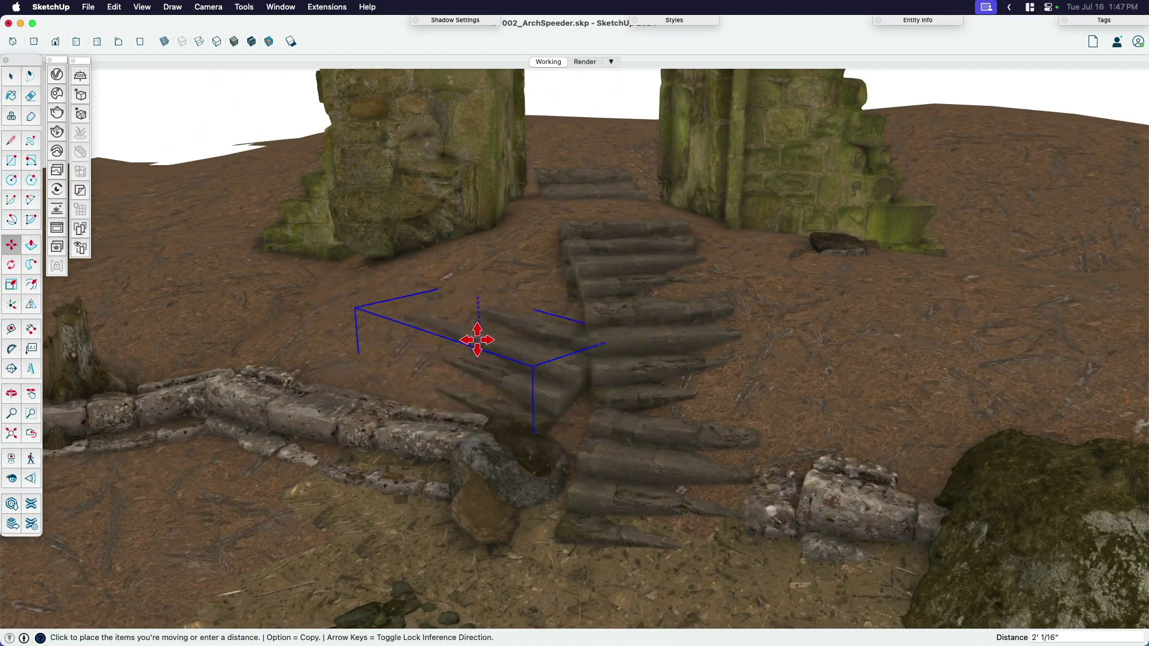
pyautogui.click(482, 340)
# Rotate the copy about 9.7° and shift it roughly 9 3/8" beside the original steps.
pyautogui.press('q')
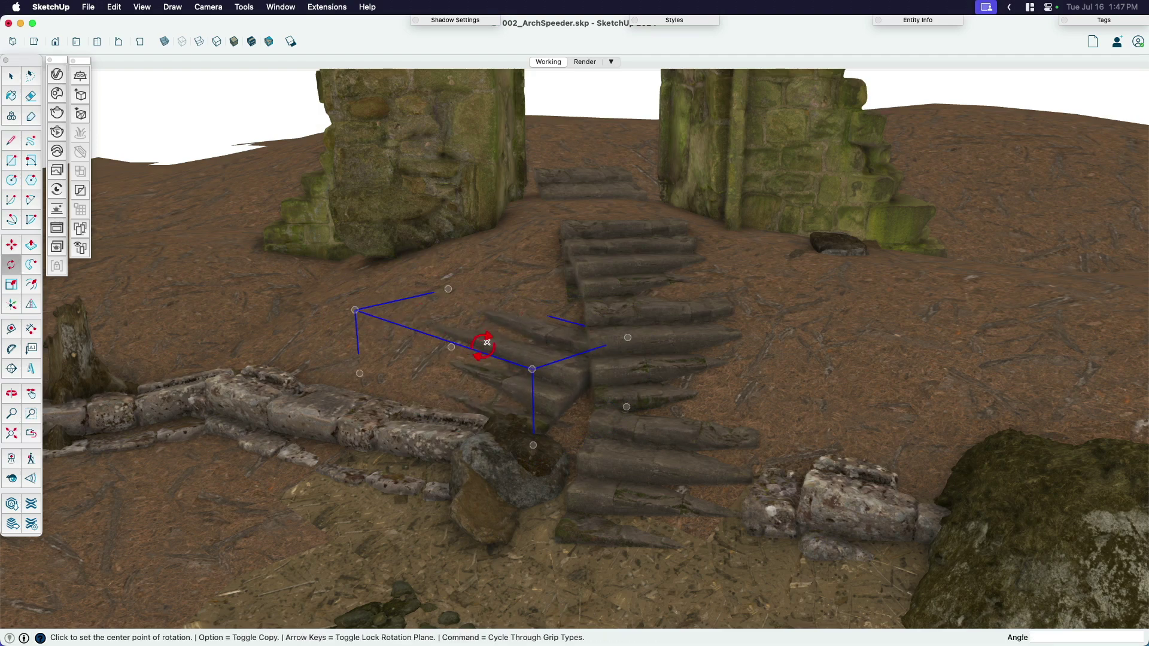
pyautogui.click(466, 338)
pyautogui.click(657, 393)
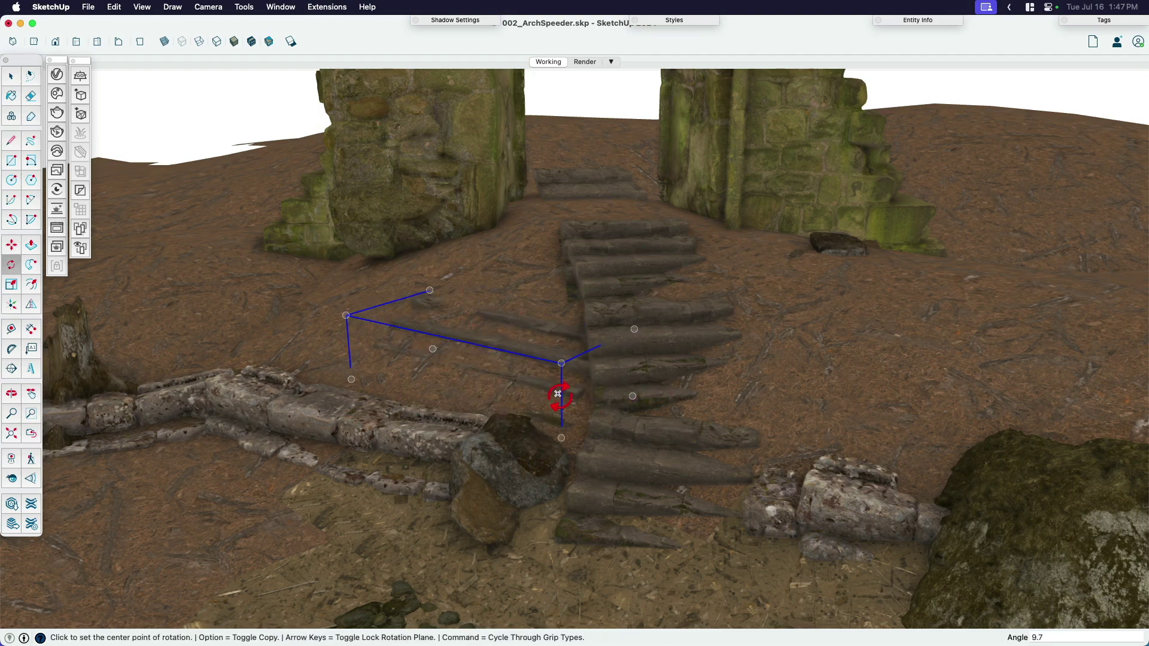
pyautogui.moveTo(562, 392); pyautogui.dragTo(487, 520, button='middle')
pyautogui.press('m')
pyautogui.click(487, 520)
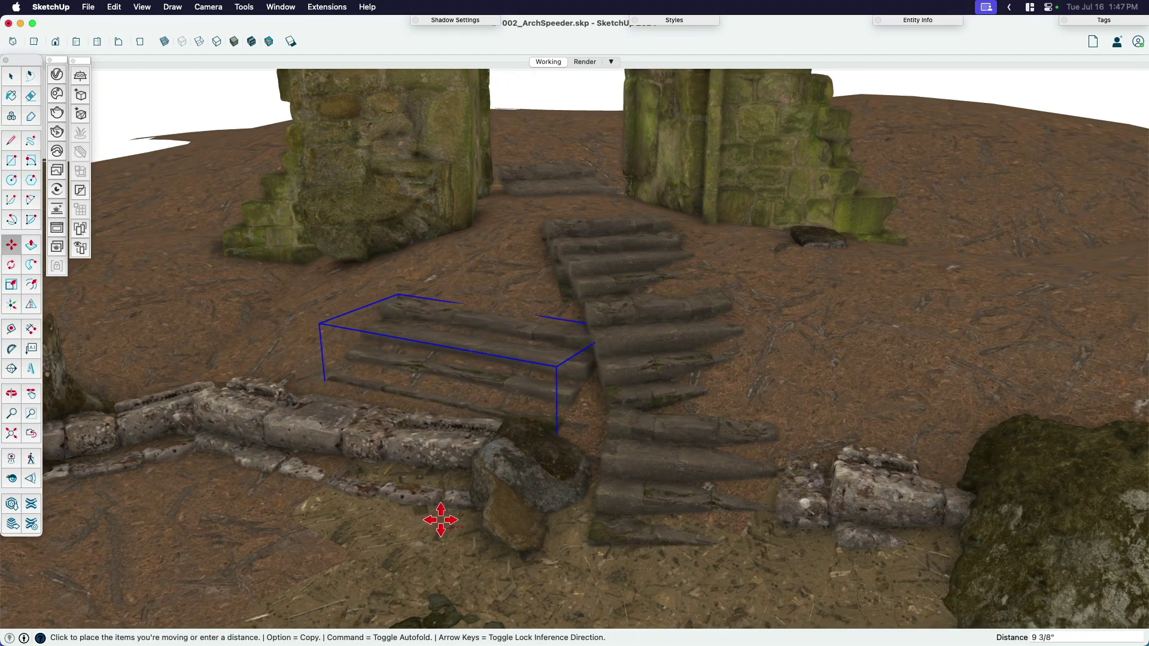
pyautogui.click(441, 520)
pyautogui.moveTo(587, 405); pyautogui.dragTo(520, 405, button='middle')
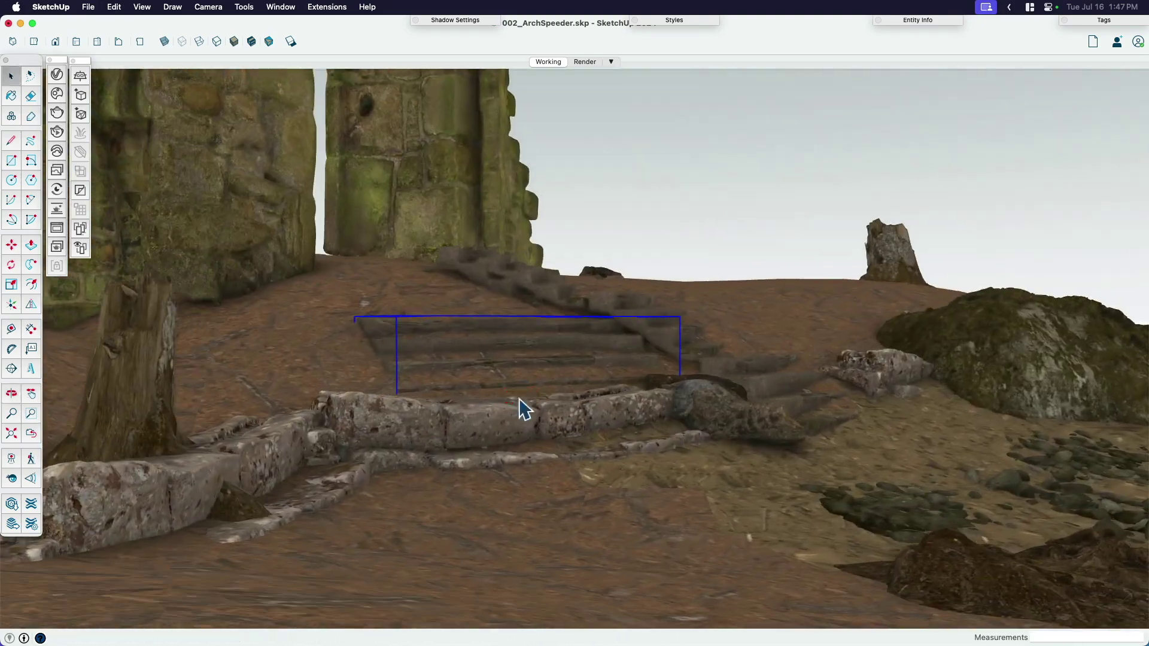
pyautogui.click(695, 199)
pyautogui.moveTo(598, 347); pyautogui.dragTo(685, 441, button='middle')
pyautogui.scroll(3, 628, 447)
pyautogui.click(565, 454)
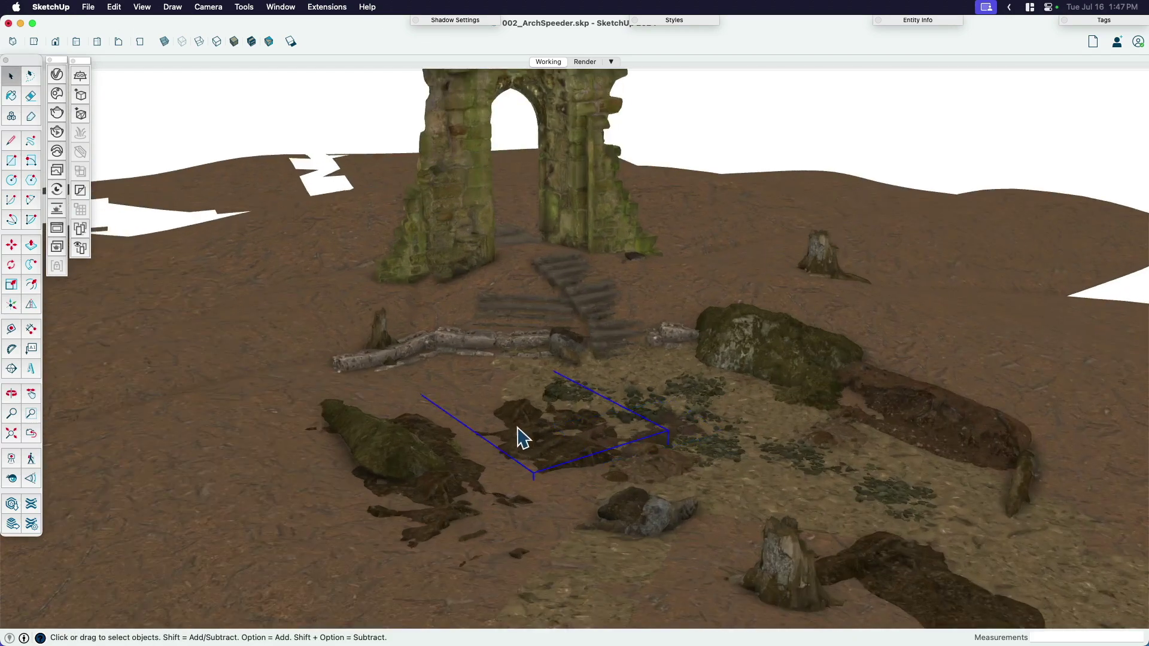
pyautogui.click(435, 465)
pyautogui.moveTo(530, 487); pyautogui.dragTo(363, 479, button='middle')
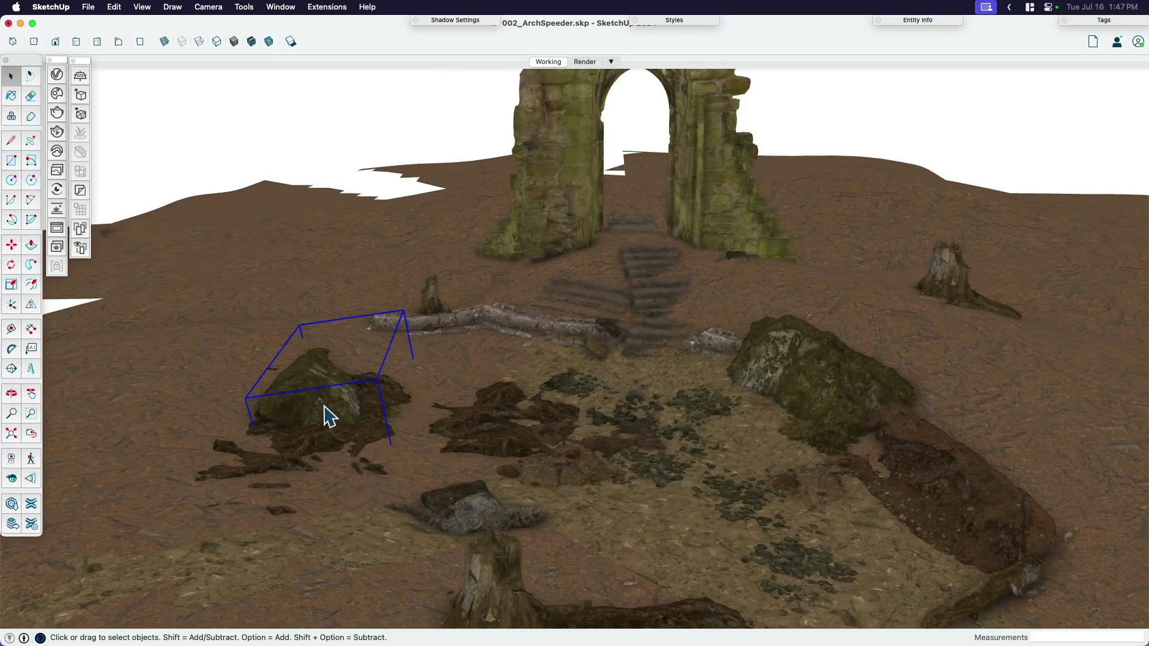
pyautogui.click(509, 437)
pyautogui.click(559, 331)
pyautogui.click(705, 350)
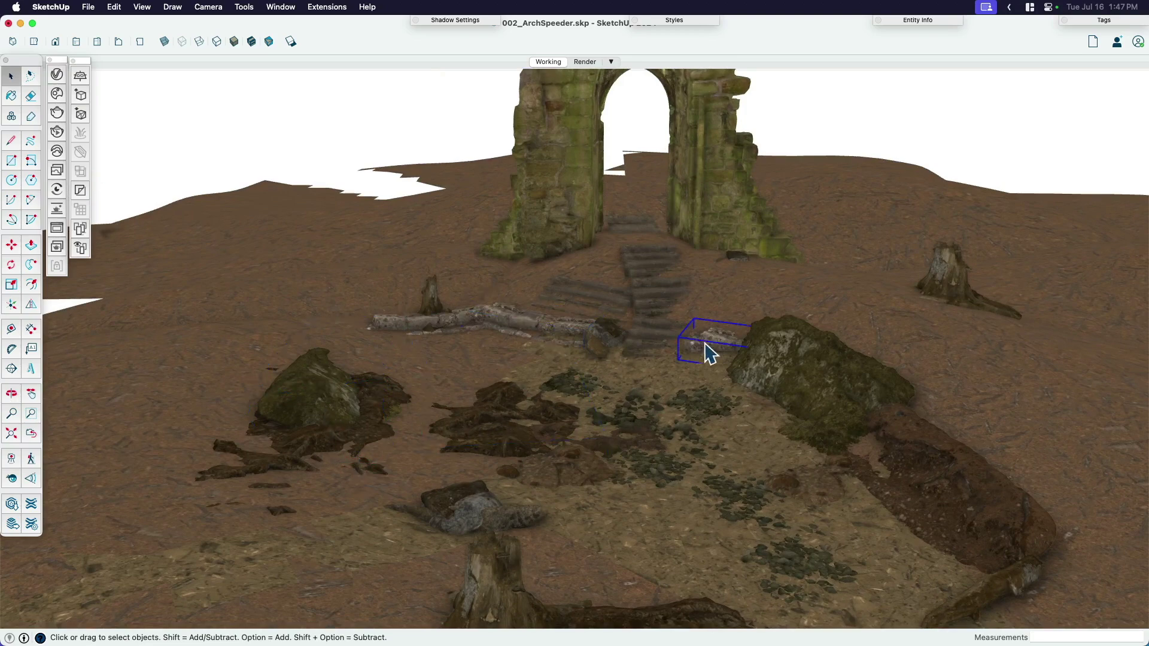
pyautogui.click(759, 271)
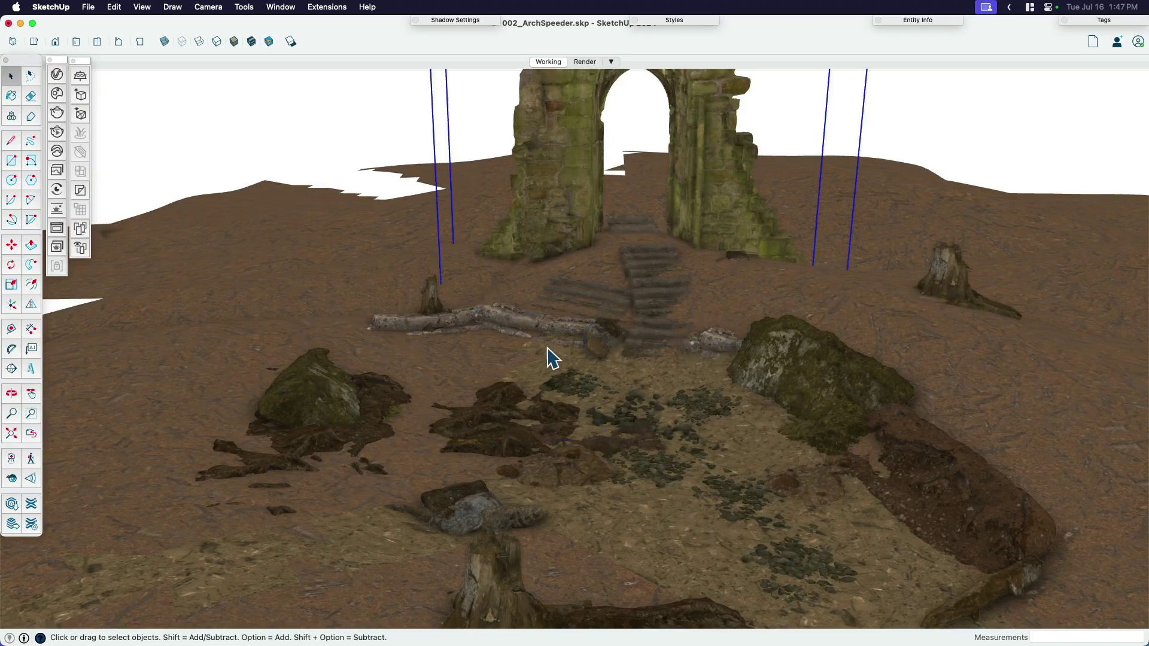
pyautogui.scroll(-5, 684, 405)
pyautogui.moveTo(684, 405); pyautogui.dragTo(649, 364, button='middle')
pyautogui.scroll(2, 648, 364)
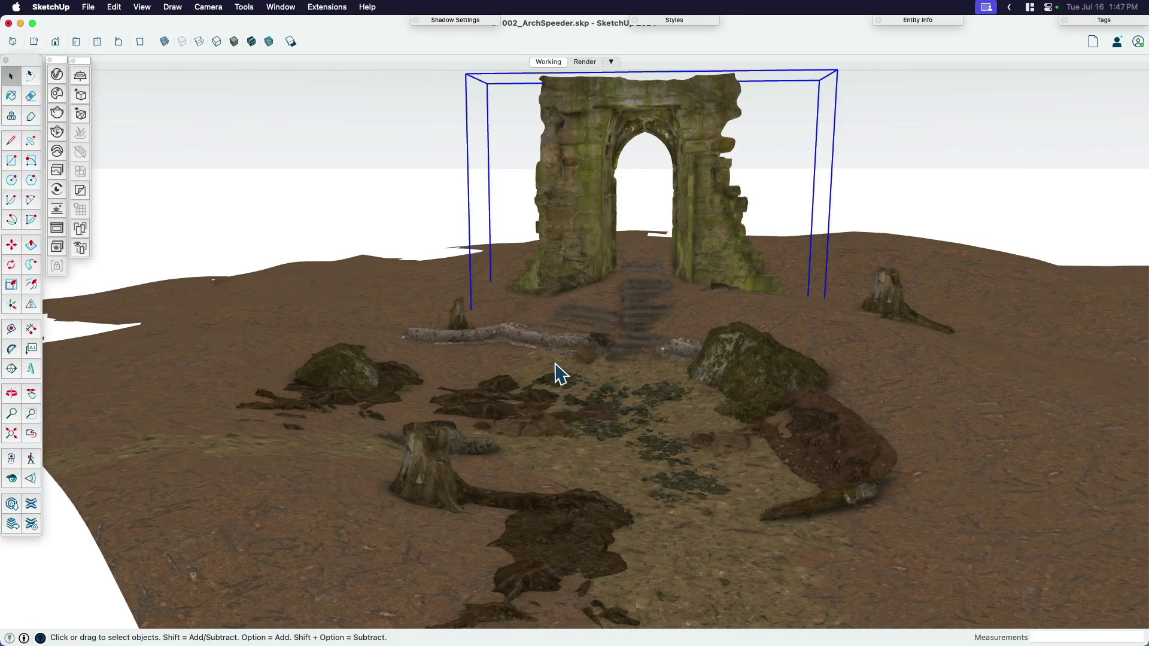
pyautogui.moveTo(555, 365)
pyautogui.keyDown('shift'); pyautogui.mouseDown(button='middle')
pyautogui.moveTo(584, 379)
pyautogui.moveTo(710, 361)
pyautogui.moveTo(682, 371)
pyautogui.moveTo(813, 371)
pyautogui.moveTo(579, 410)
pyautogui.moveTo(870, 357)
pyautogui.moveTo(687, 483)
pyautogui.mouseUp(button='middle'); pyautogui.keyUp('shift')
pyautogui.scroll(-3, 710, 361)
pyautogui.scroll(6, 628, 538)
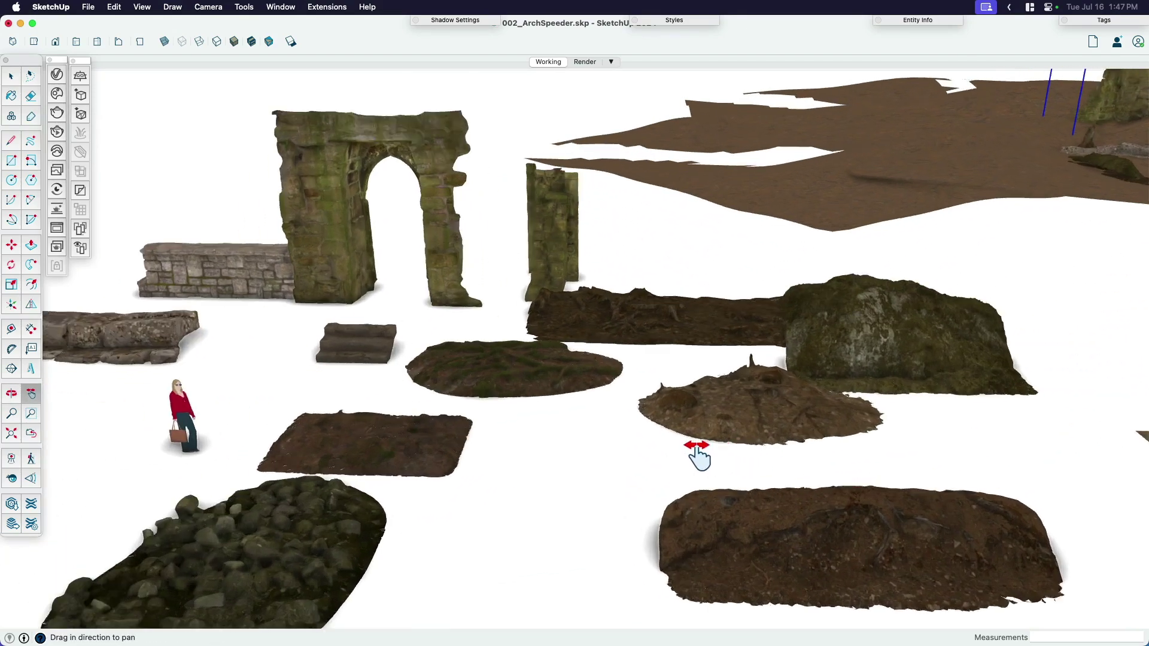
pyautogui.scroll(2, 696, 456)
pyautogui.scroll(-2, 700, 459)
pyautogui.moveTo(700, 459); pyautogui.dragTo(746, 464)
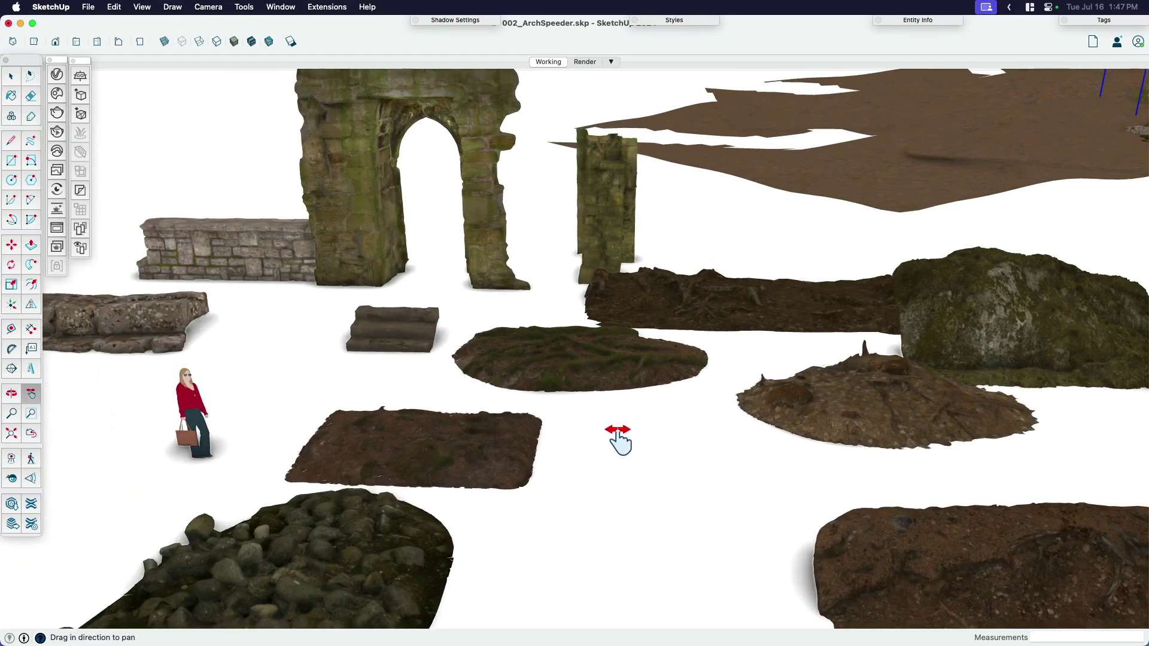
pyautogui.scroll(-1, 634, 446)
pyautogui.press('space')
pyautogui.click(595, 240)
pyautogui.scroll(-2, 482, 226)
pyautogui.click(482, 226)
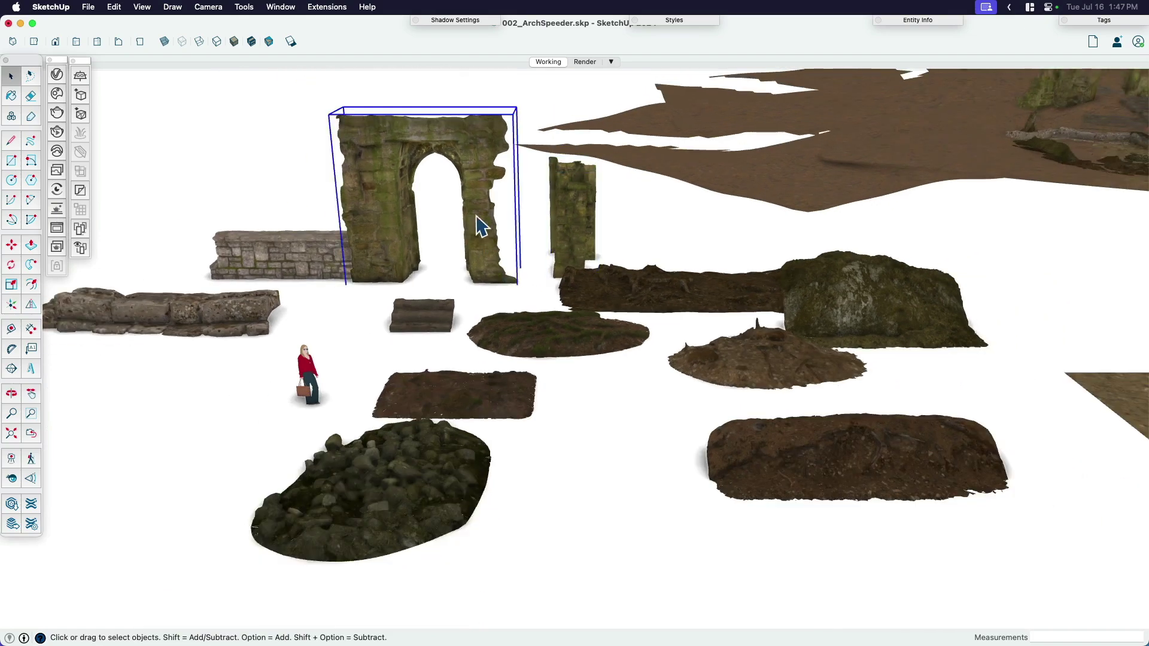
pyautogui.click(300, 277)
pyautogui.click(261, 319)
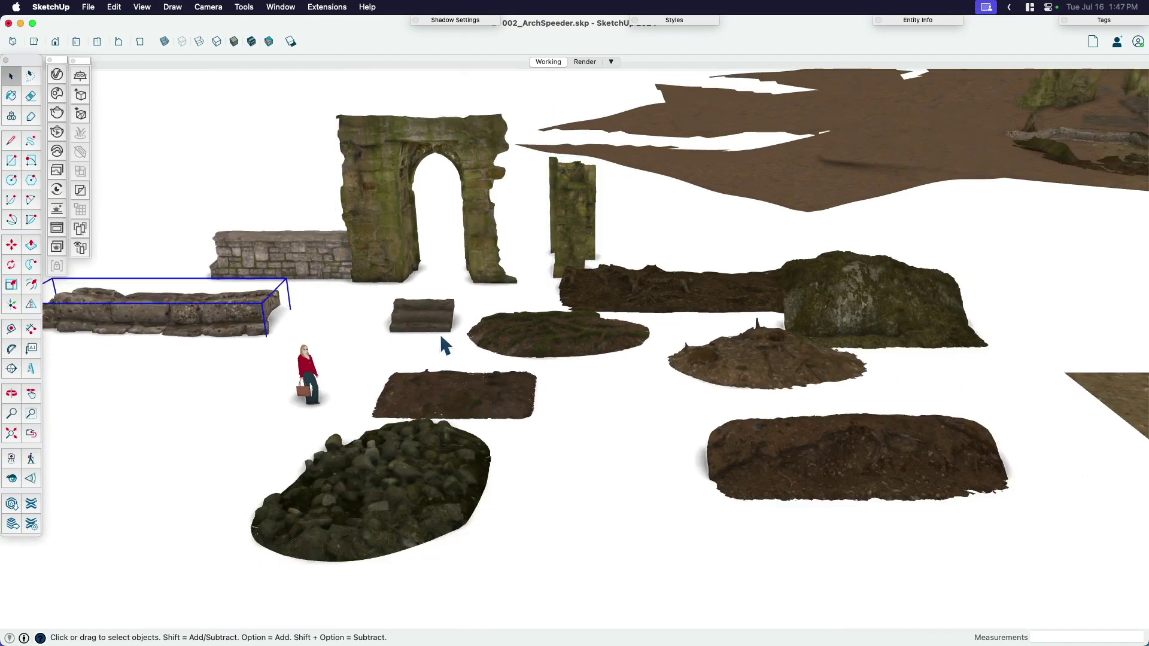
pyautogui.moveTo(441, 344); pyautogui.dragTo(441, 326, button='middle')
pyautogui.click(551, 361)
pyautogui.moveTo(551, 361); pyautogui.dragTo(482, 389, button='middle')
pyautogui.scroll(5, 569, 367)
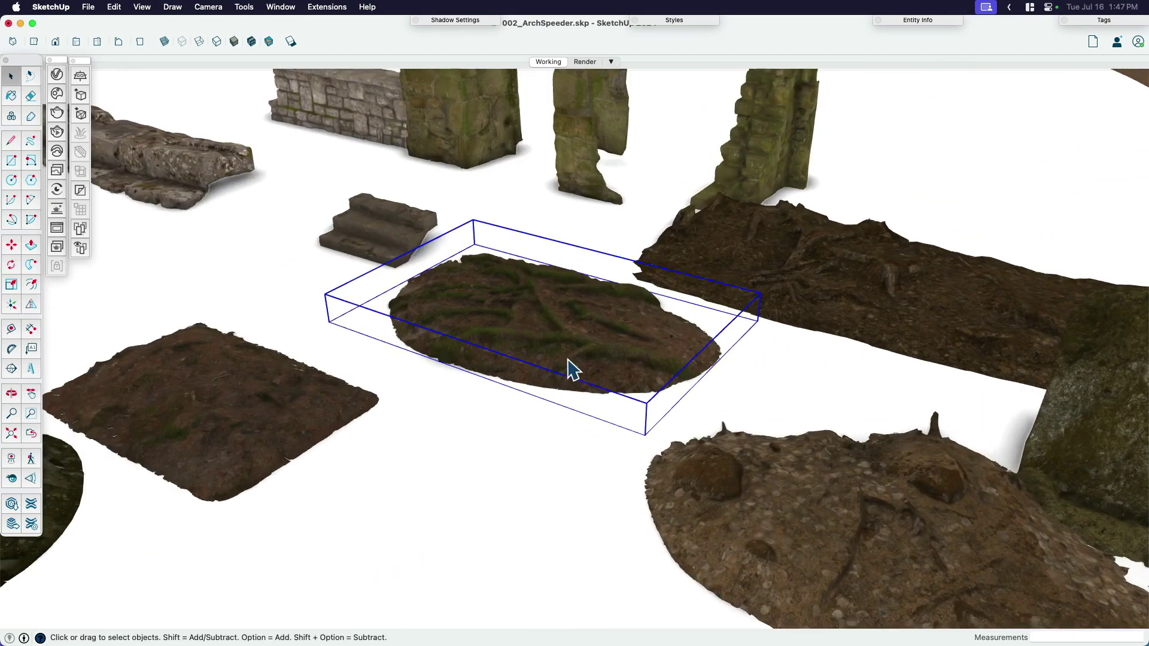
pyautogui.scroll(4, 592, 345)
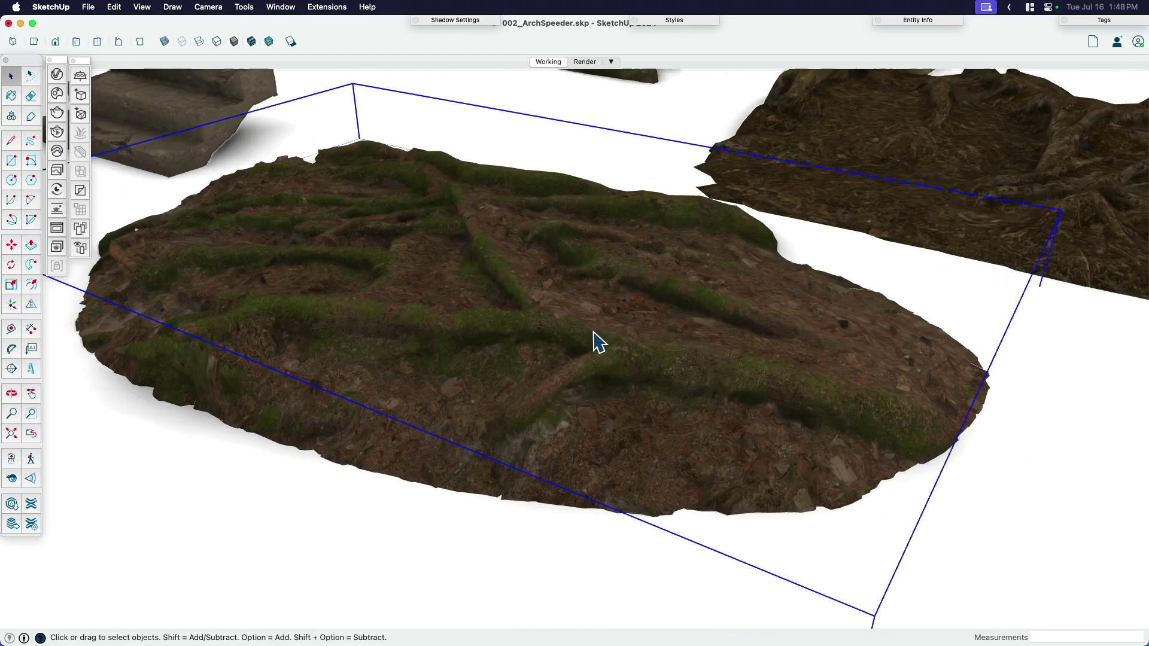
pyautogui.scroll(-8, 593, 344)
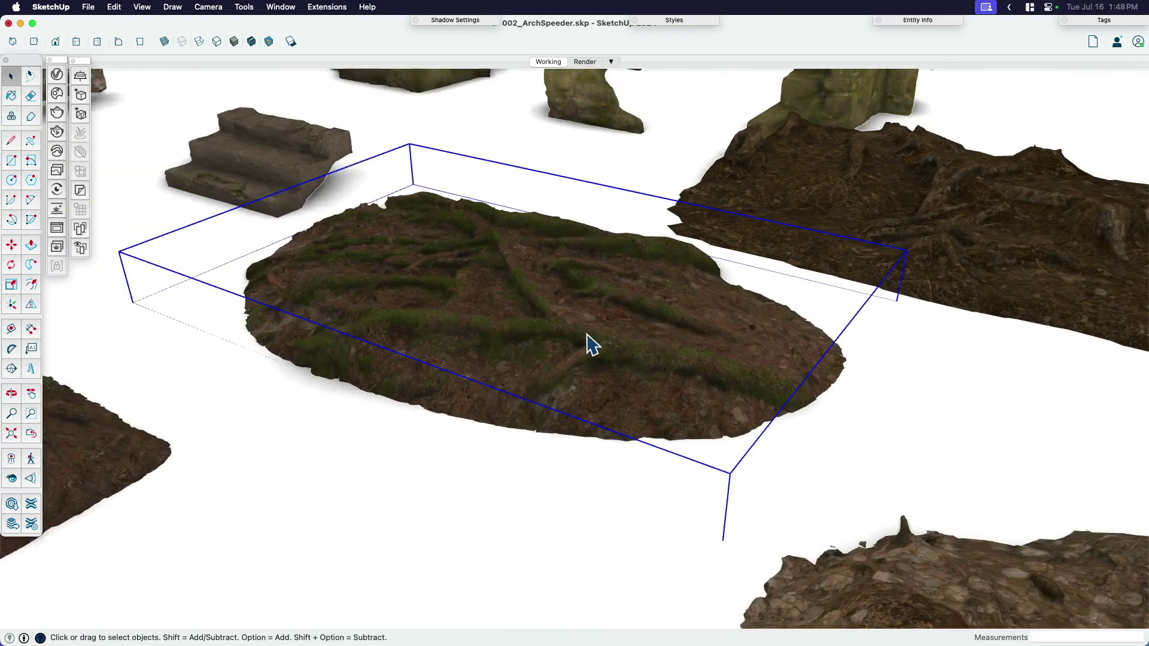
pyautogui.click(542, 366)
pyautogui.scroll(4, 694, 428)
pyautogui.click(694, 427)
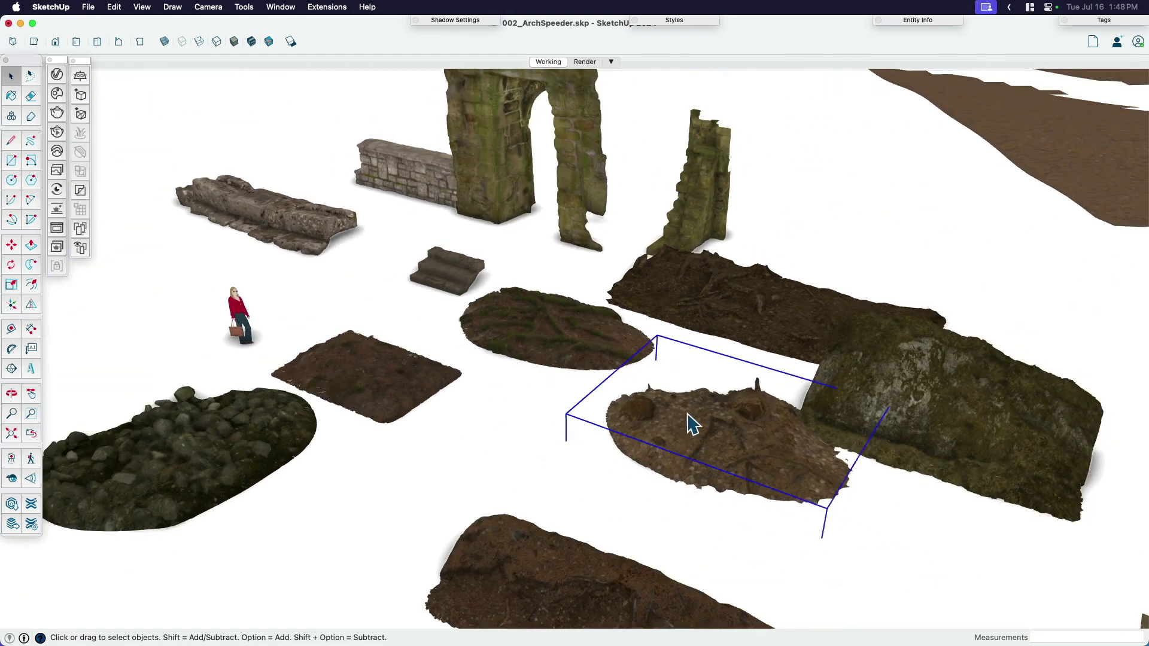
pyautogui.scroll(-3, 742, 447)
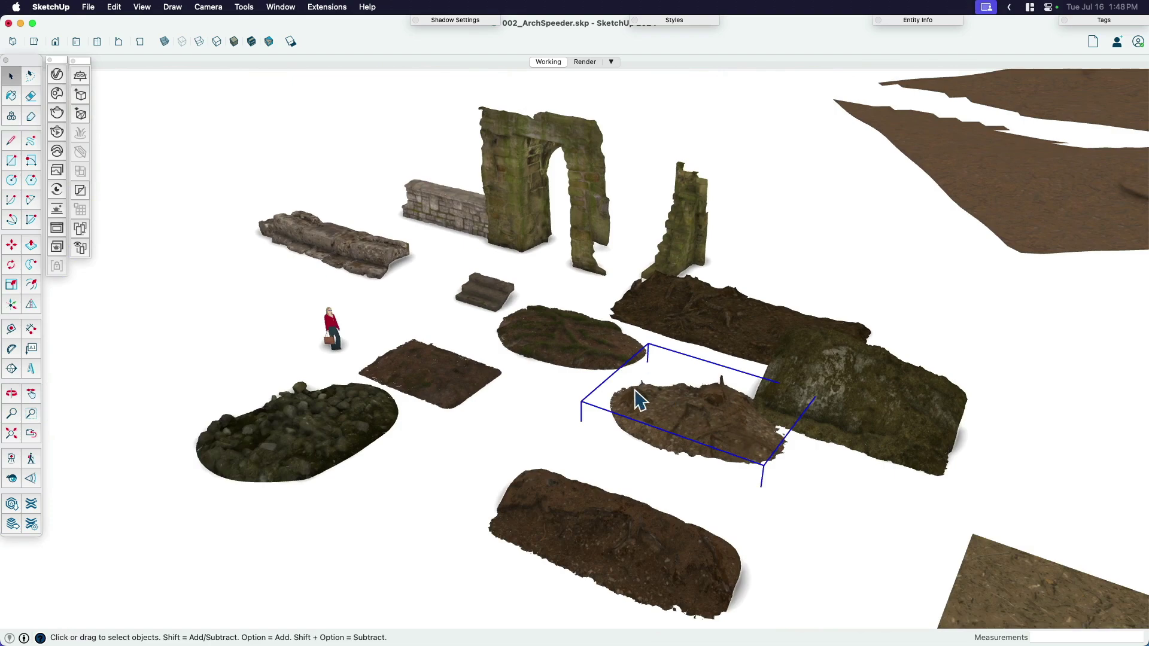
pyautogui.moveTo(407, 366); pyautogui.dragTo(545, 402, button='middle')
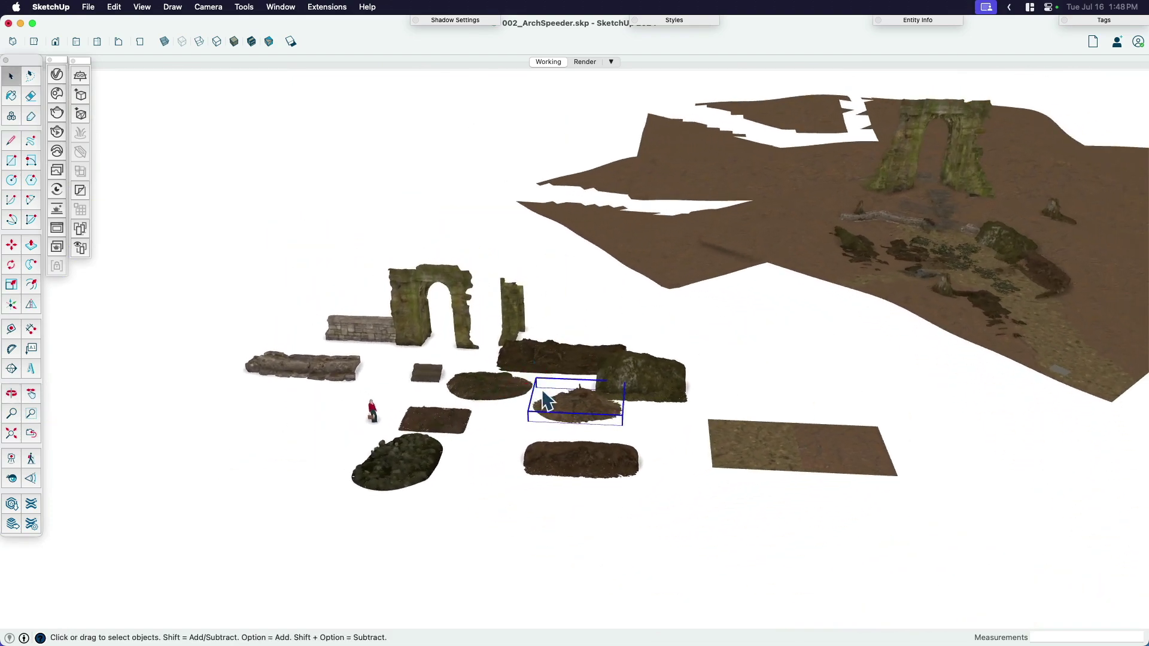
pyautogui.scroll(6, 749, 464)
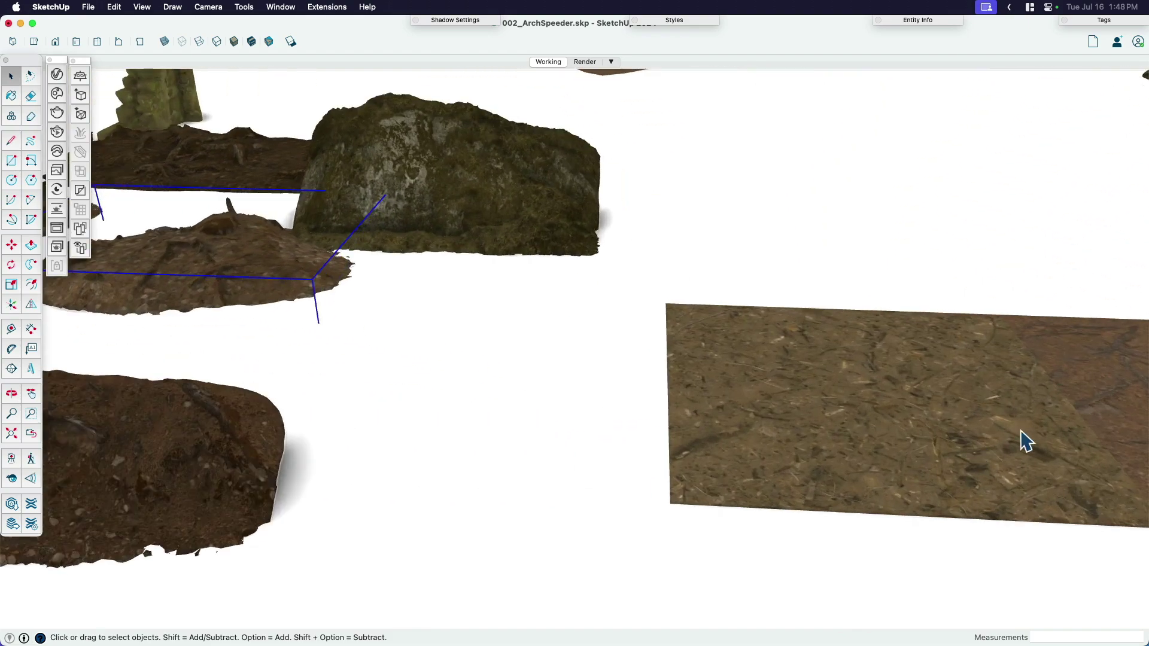
pyautogui.scroll(3, 1023, 441)
pyautogui.moveTo(1020, 441); pyautogui.dragTo(898, 436, button='middle')
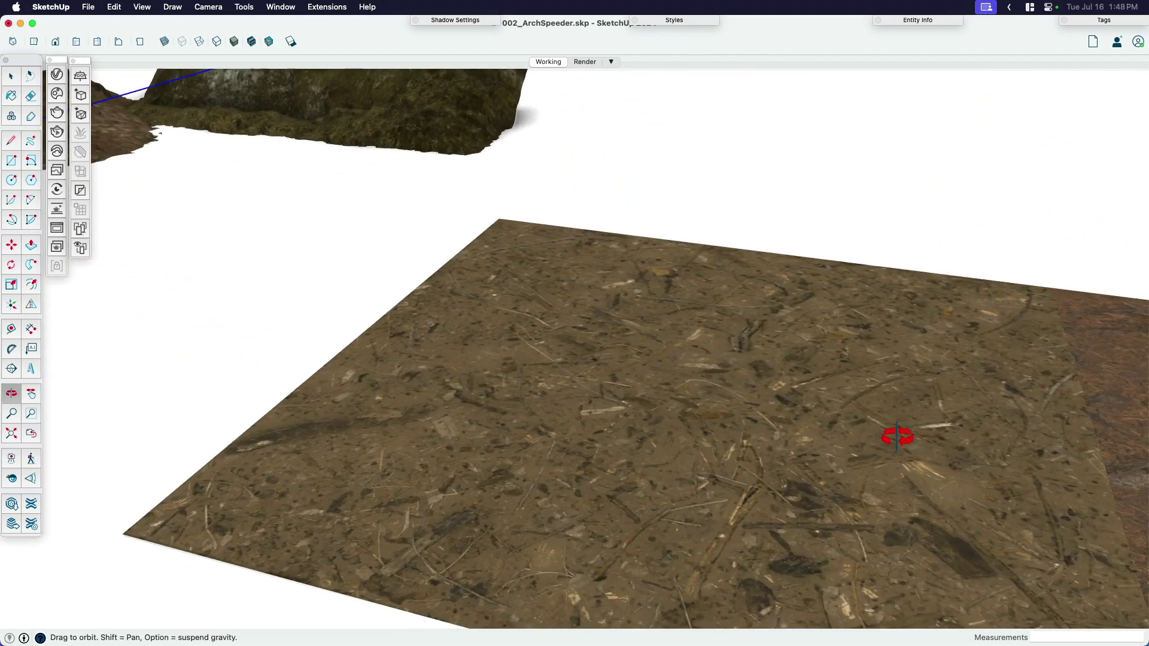
pyautogui.scroll(2, 903, 450)
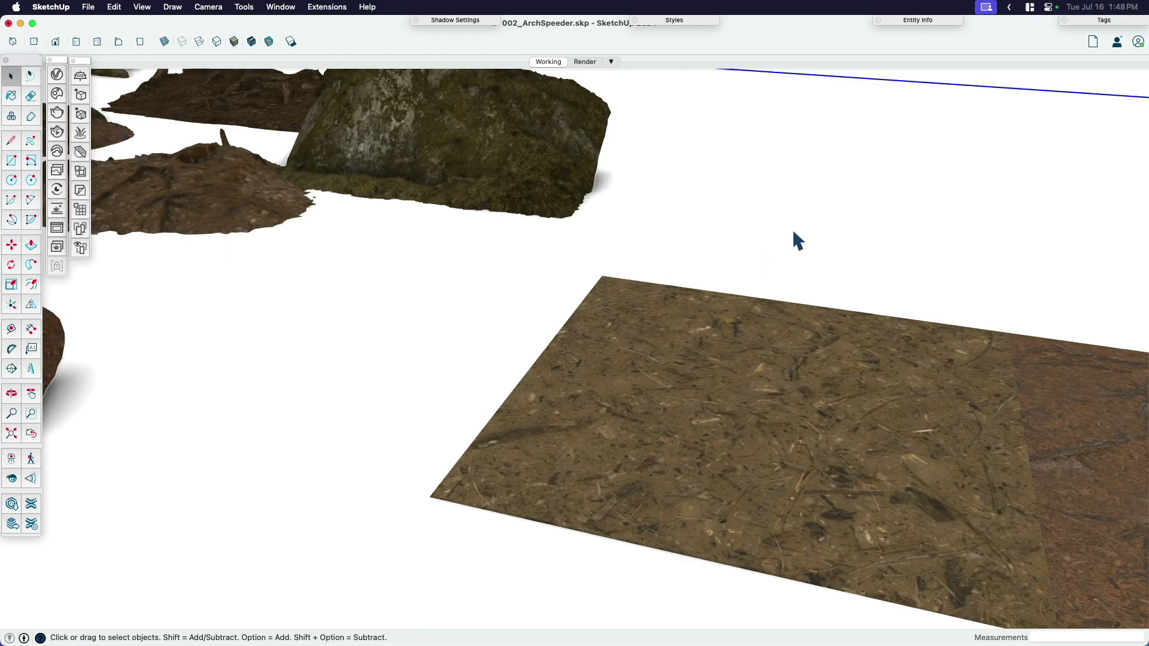
pyautogui.keyDown('shift'); pyautogui.moveTo(792, 229); pyautogui.dragTo(535, 248, button='middle'); pyautogui.keyUp('shift')
pyautogui.scroll(2, 534, 245)
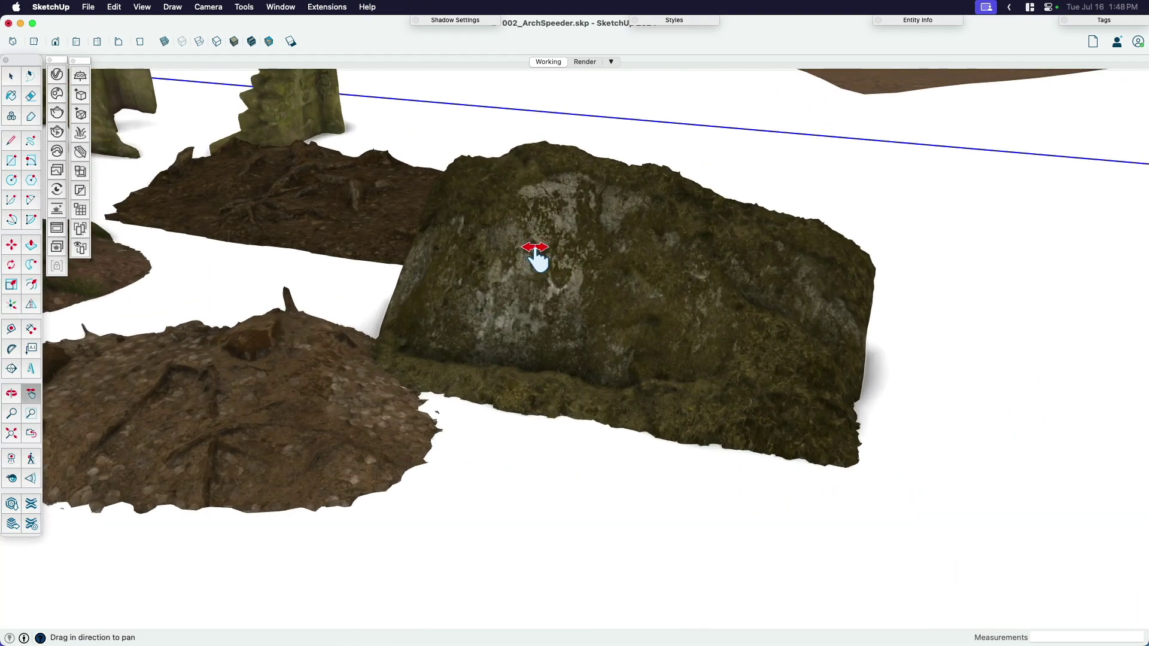
# Switch to the Hidden Line face style so the scanned models show plain white.
pyautogui.click(218, 39)
pyautogui.moveTo(539, 227); pyautogui.dragTo(423, 95, button='middle')
pyautogui.press('space')
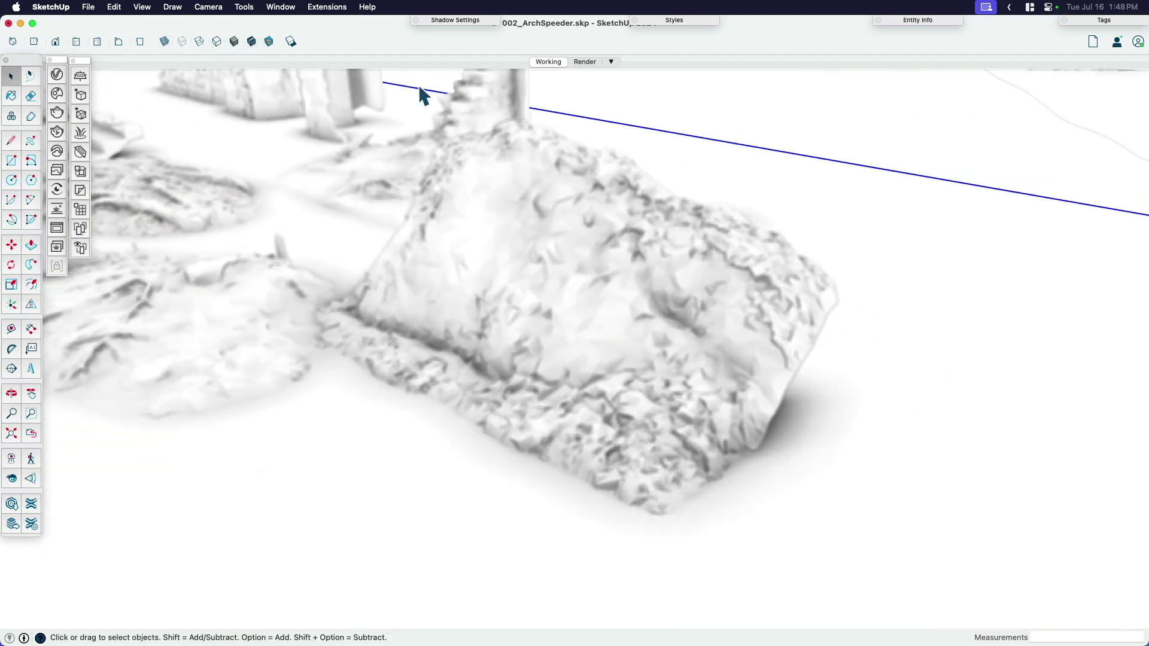
# Turn on View > Edge Style > Edges and inspect the dense triangle mesh.
pyautogui.click(142, 7)
pyautogui.moveTo(198, 222)
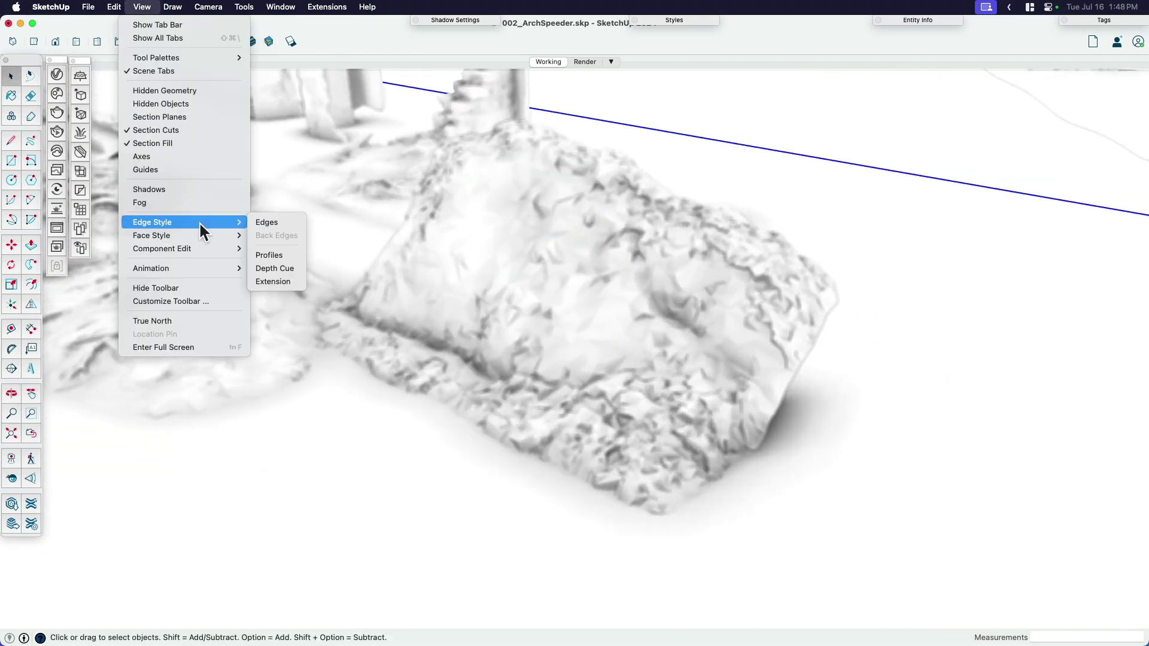
pyautogui.click(266, 223)
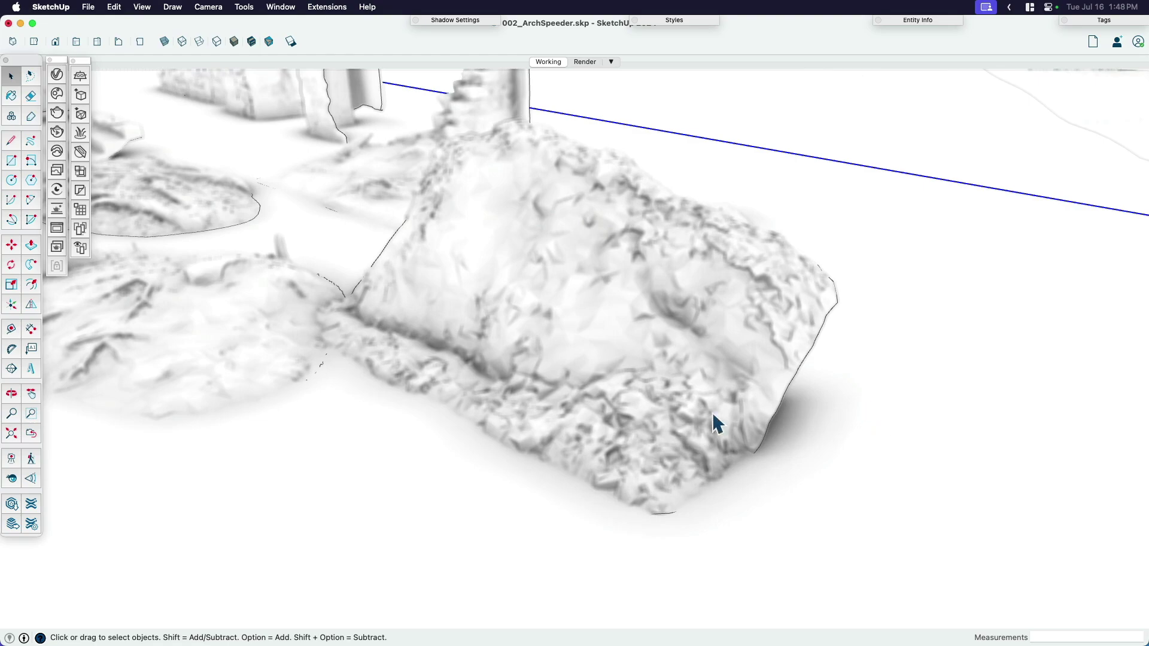
pyautogui.scroll(3, 615, 329)
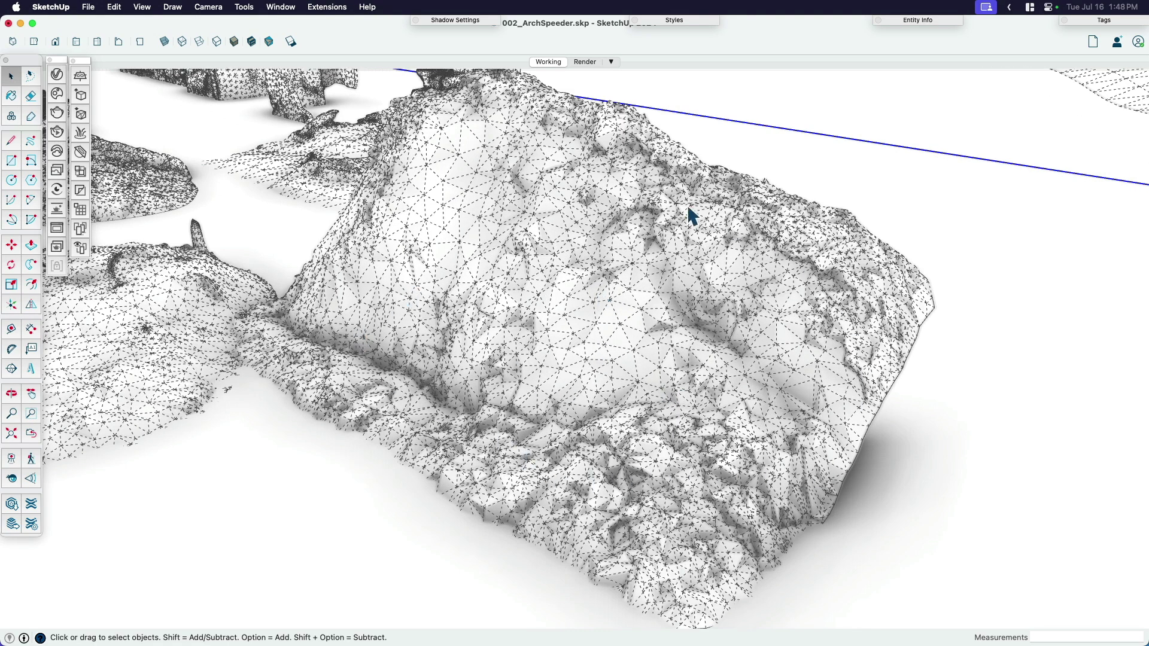
pyautogui.moveTo(424, 365); pyautogui.dragTo(507, 376, button='middle')
pyautogui.scroll(-6, 508, 375)
pyautogui.scroll(4, 584, 349)
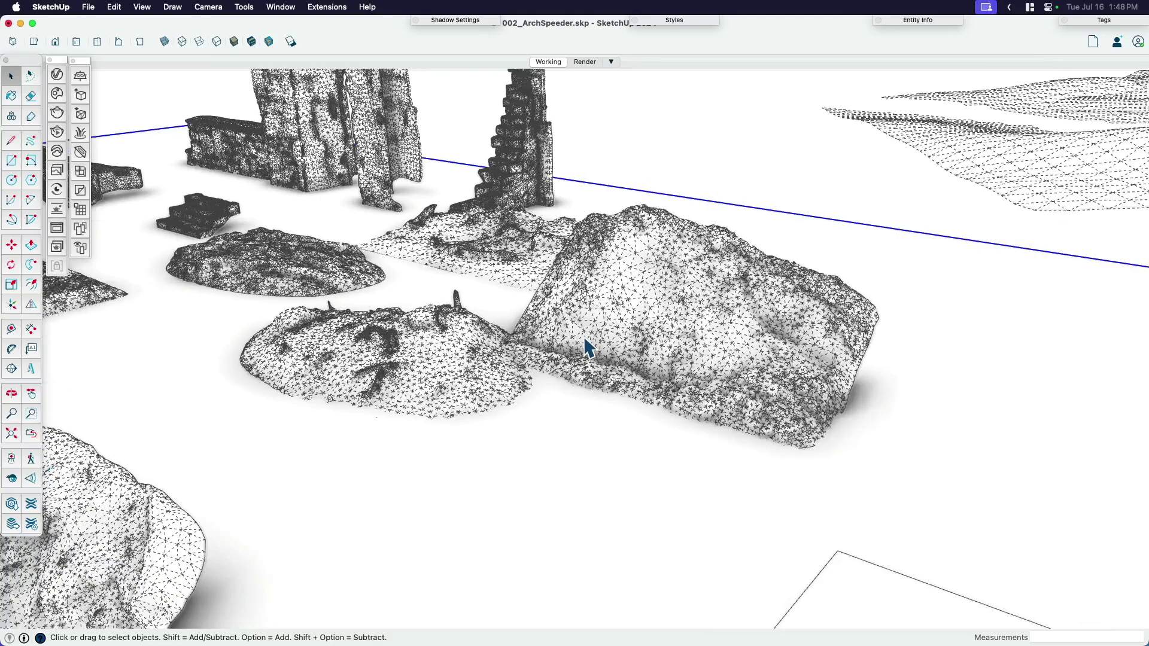
pyautogui.click(693, 180)
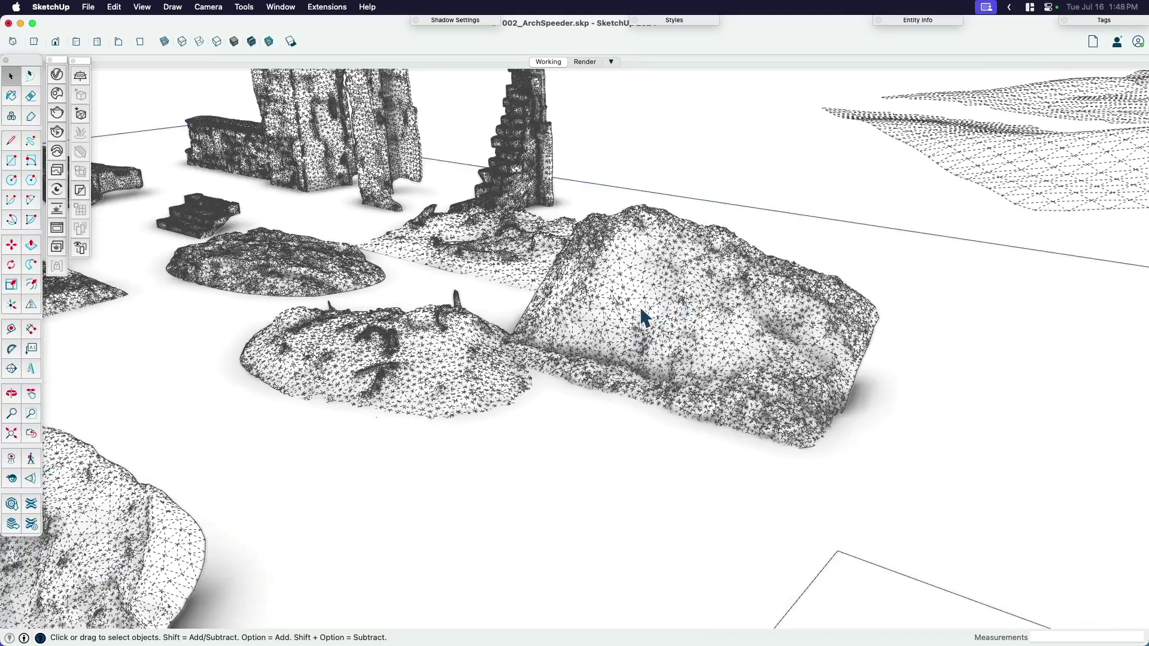
pyautogui.scroll(-3, 641, 310)
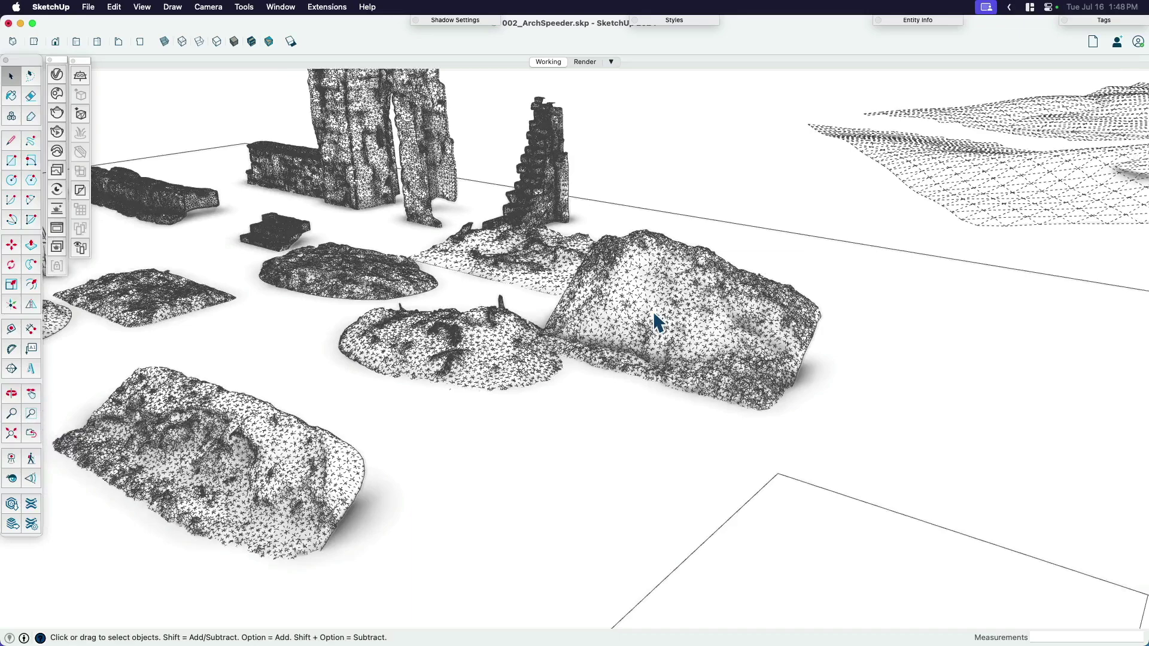
pyautogui.scroll(-3, 663, 306)
pyautogui.moveTo(634, 353); pyautogui.dragTo(680, 372, button='middle')
pyautogui.scroll(2, 685, 373)
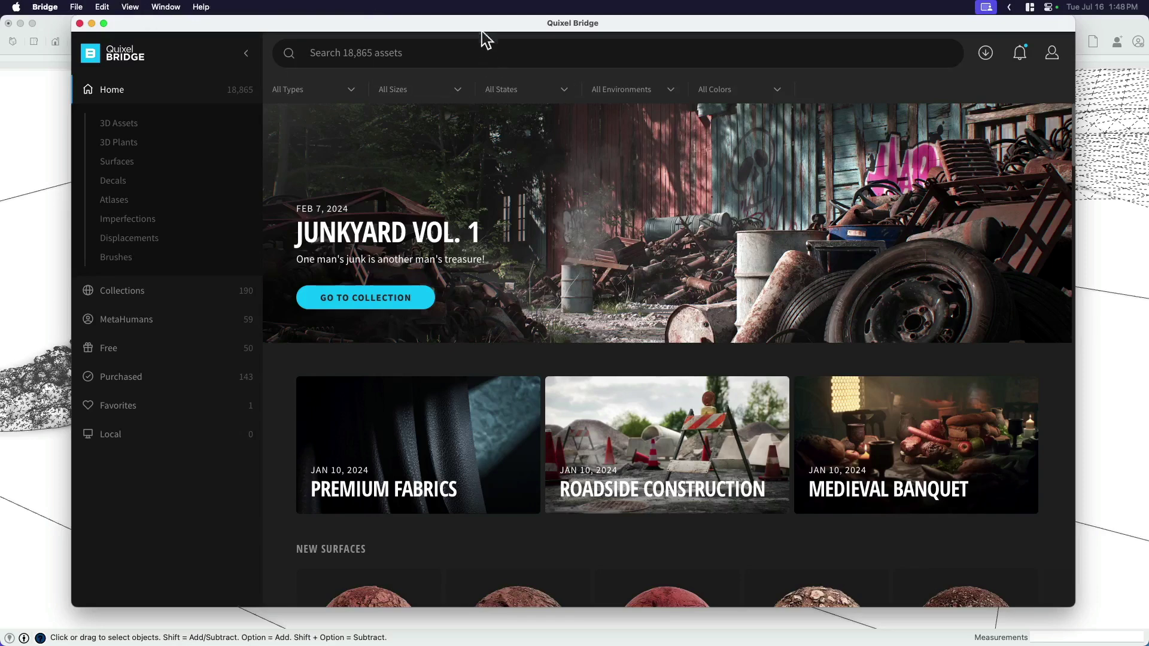
# Open Bridge's Free section and browse its 50 free assets like Dirty Metal and Asphalt Patch.
pyautogui.moveTo(479, 29)
pyautogui.mouseDown()
pyautogui.moveTo(497, 48)
pyautogui.moveTo(481, 40)
pyautogui.mouseUp()
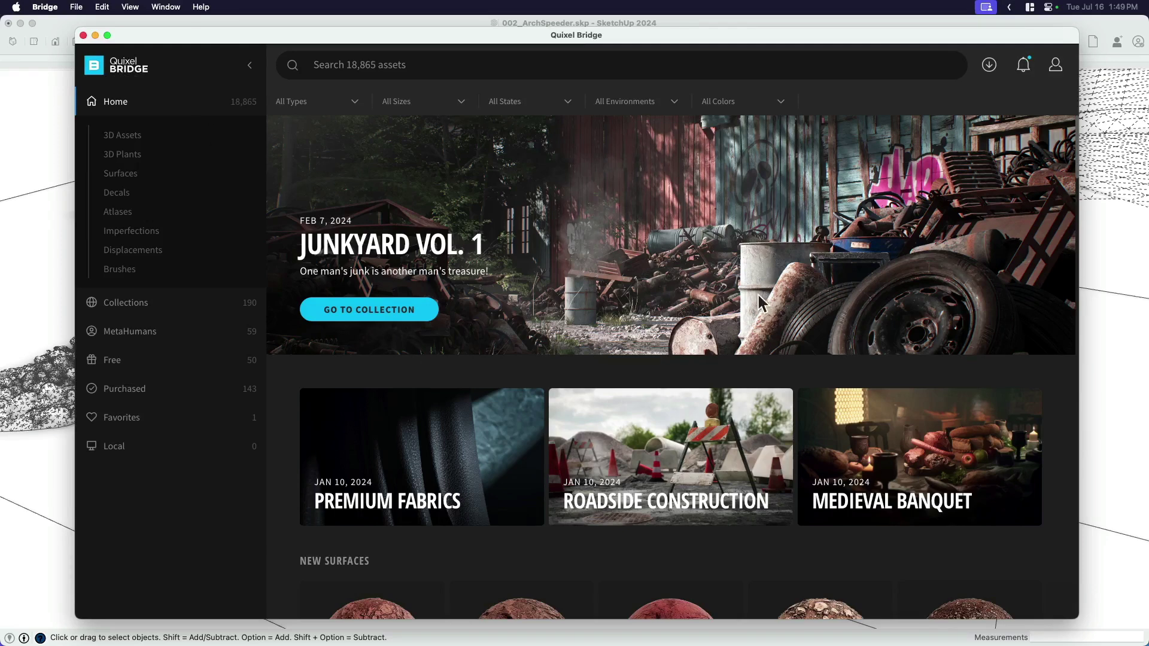
pyautogui.scroll(-3, 762, 302)
pyautogui.scroll(-2, 761, 302)
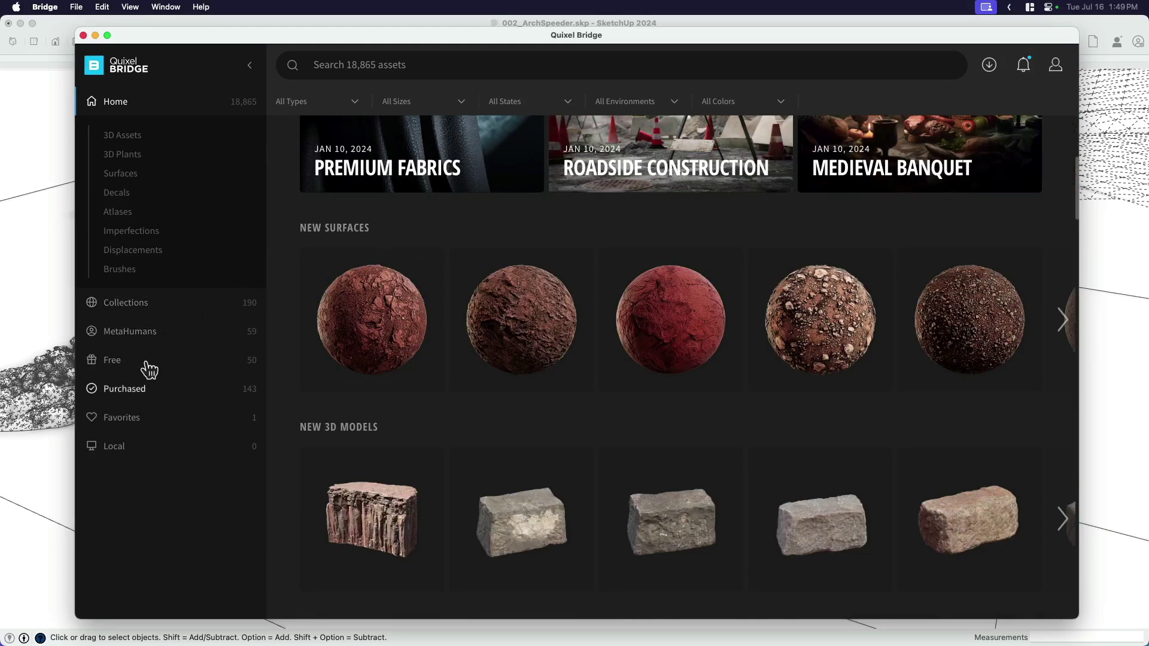
pyautogui.click(114, 361)
pyautogui.scroll(-5, 849, 297)
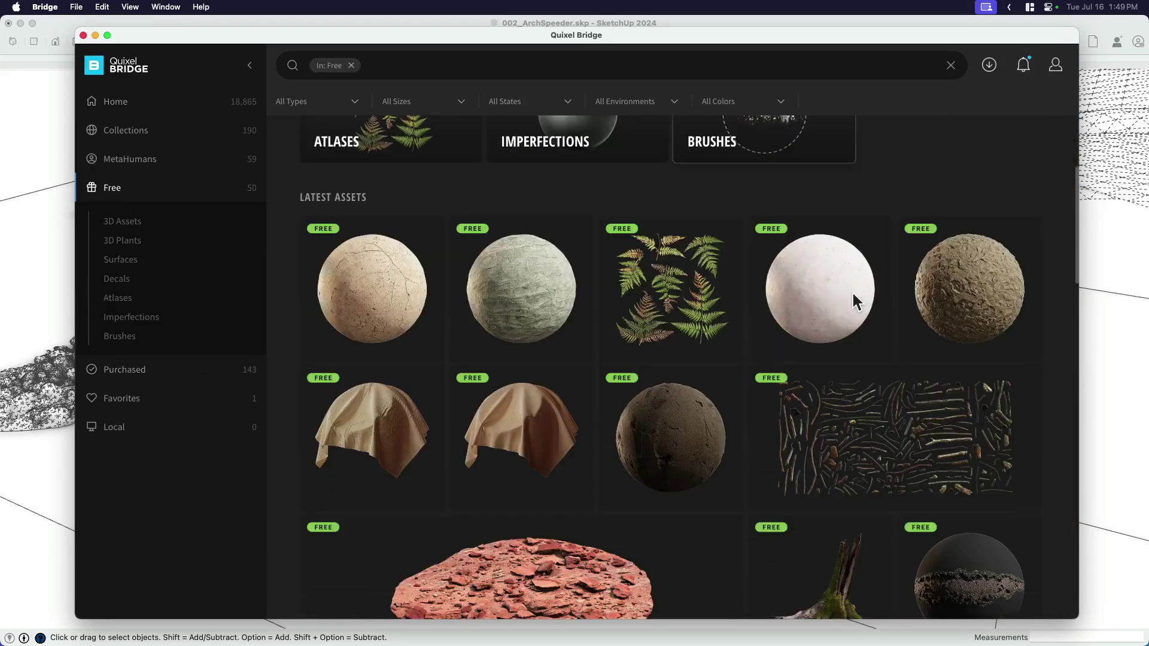
pyautogui.scroll(-5, 900, 428)
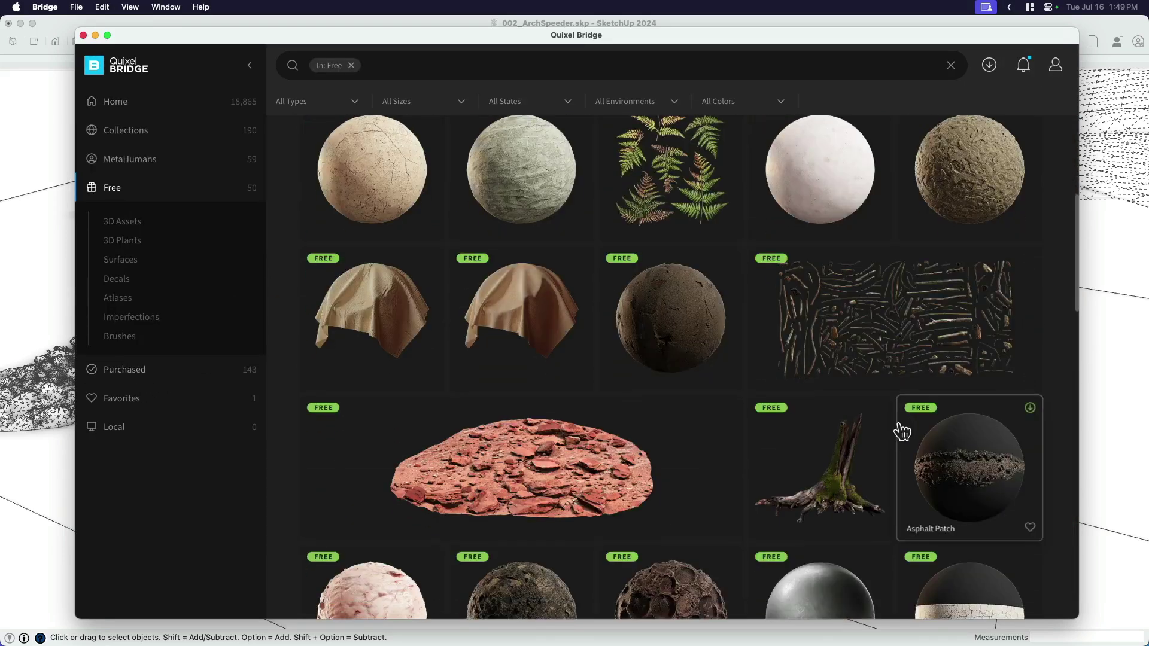
pyautogui.scroll(-2, 873, 347)
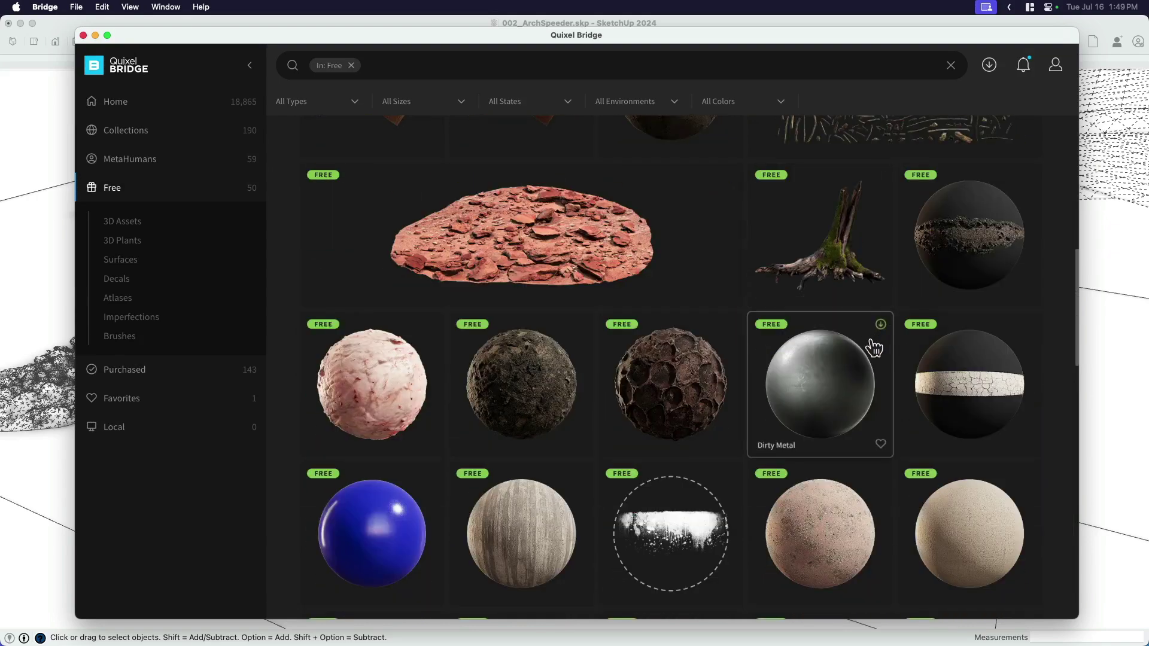
pyautogui.scroll(5, 834, 376)
pyautogui.scroll(2, 835, 376)
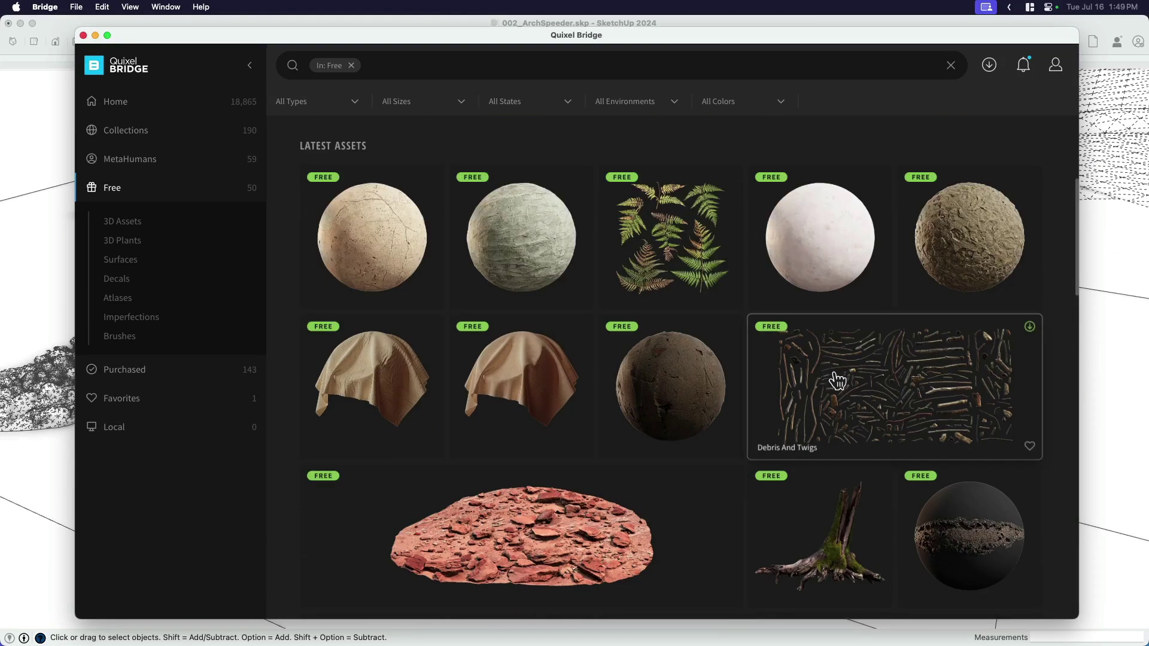
# Open the Environment collections and browse the Natural collection.
pyautogui.click(142, 147)
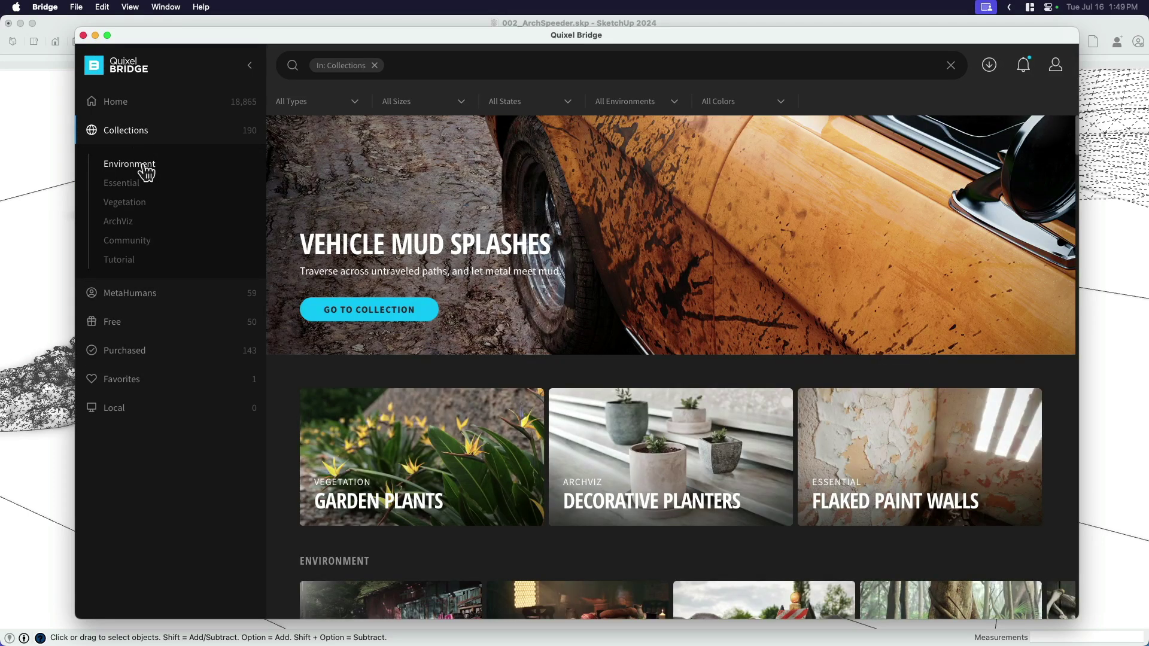
pyautogui.click(145, 168)
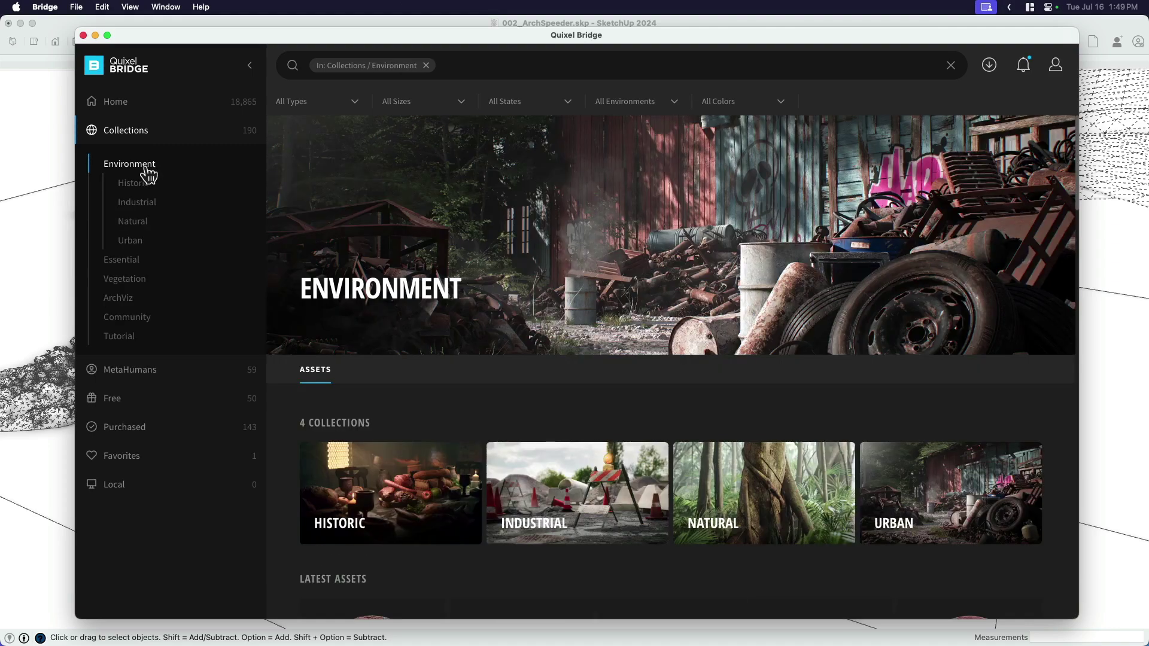
pyautogui.scroll(-3, 682, 400)
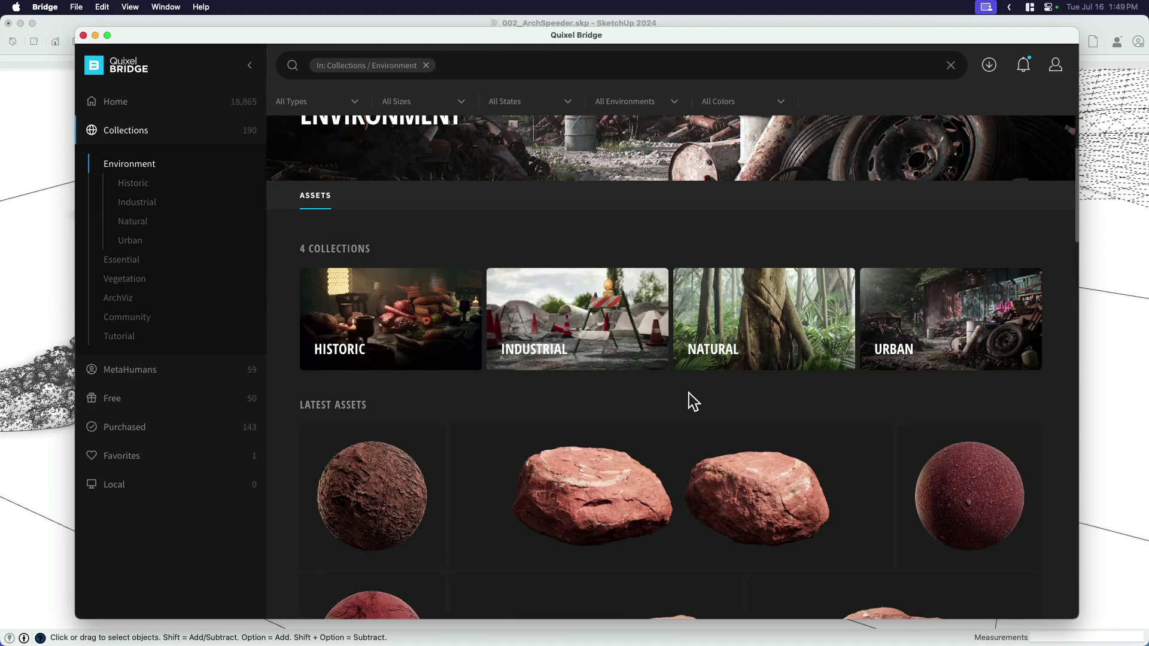
pyautogui.click(780, 329)
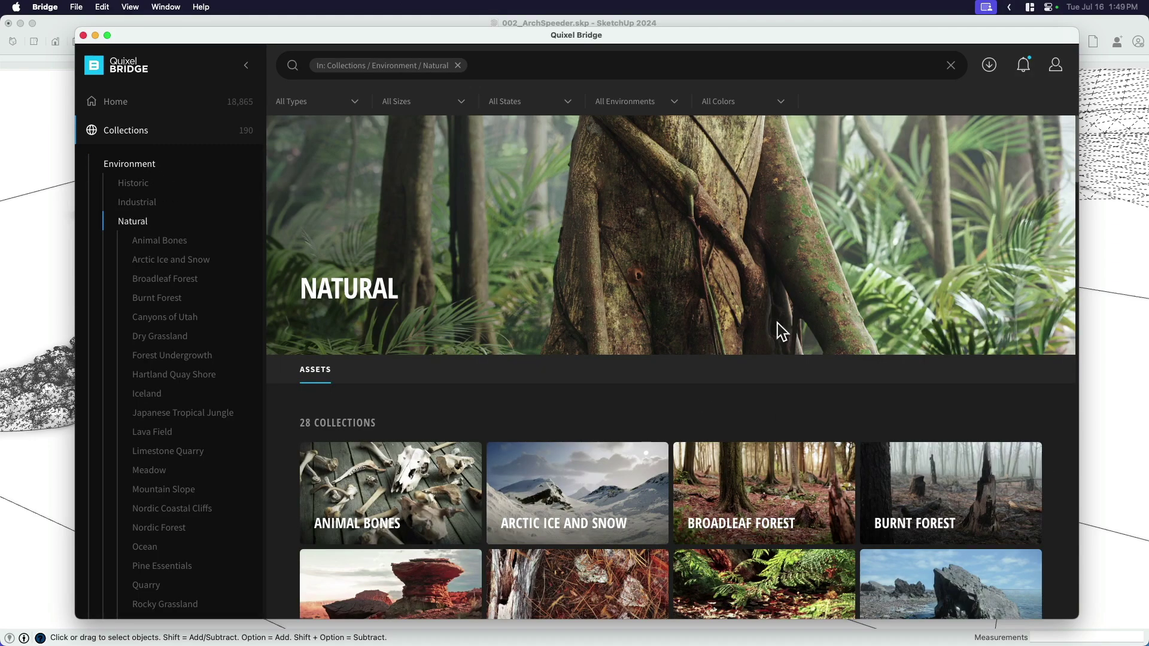
pyautogui.scroll(-3, 782, 329)
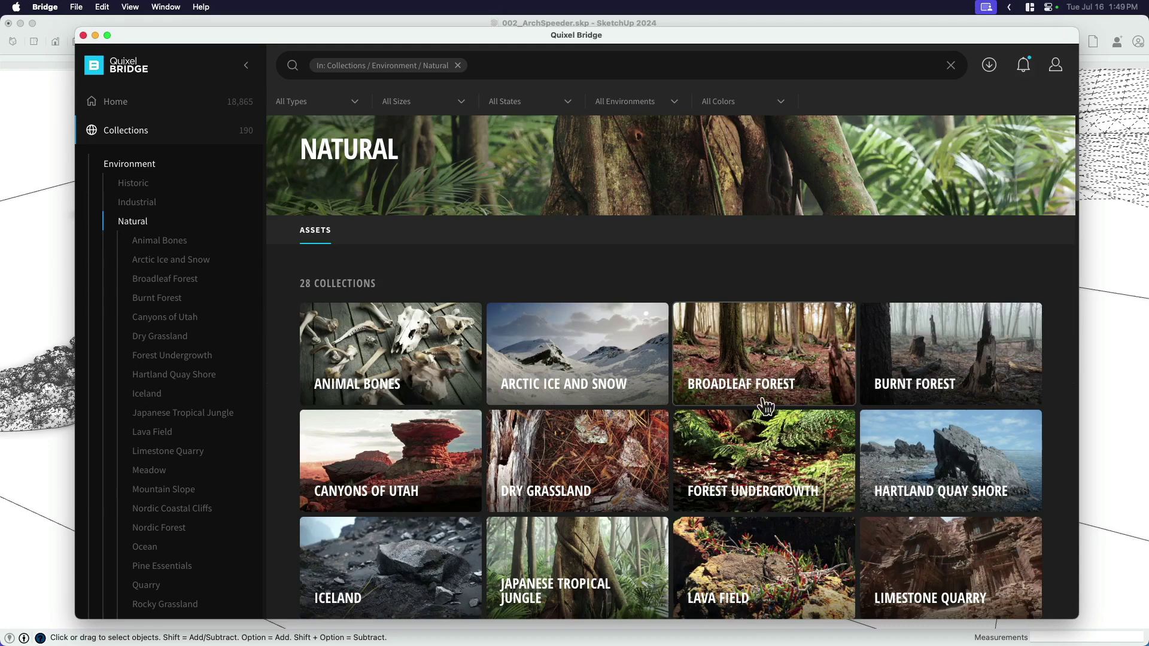
pyautogui.scroll(-4, 766, 406)
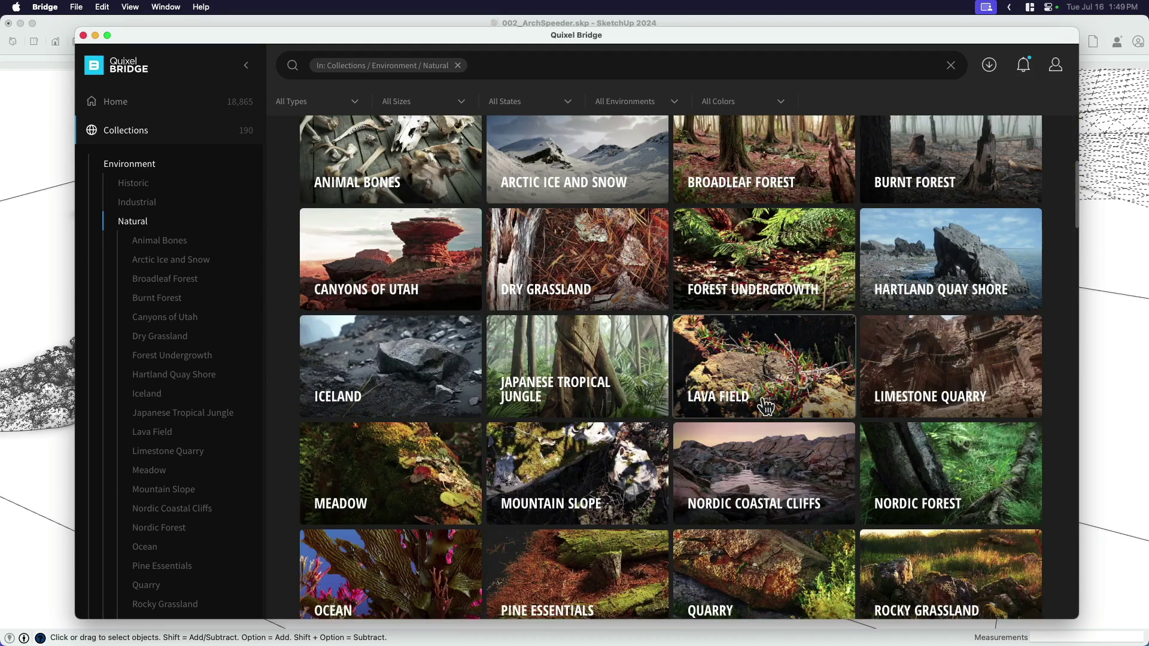
pyautogui.scroll(-1, 765, 407)
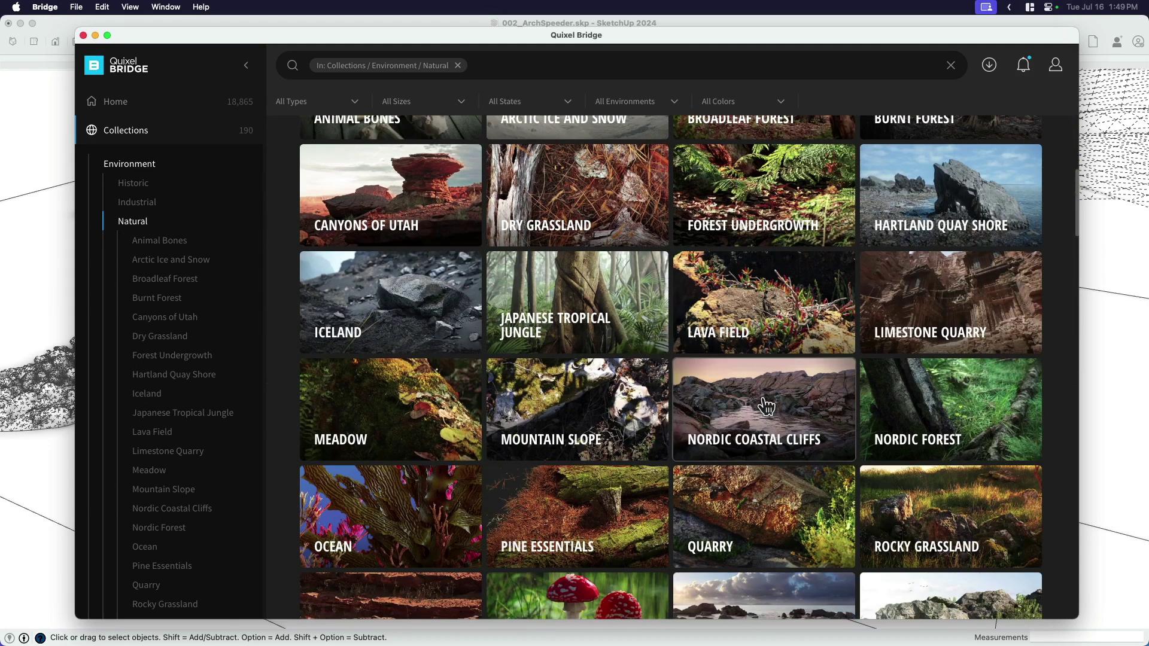
pyautogui.scroll(7, 520, 254)
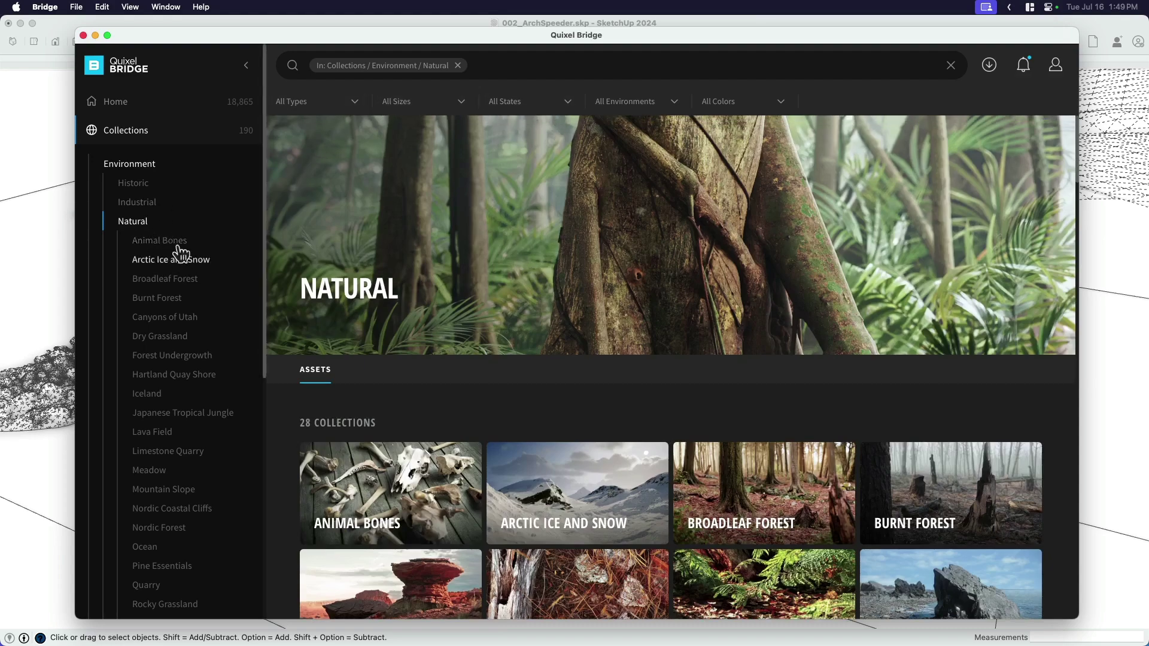
# Open the Historic collection and preview the palace doorway asset, then close its details.
pyautogui.click(132, 183)
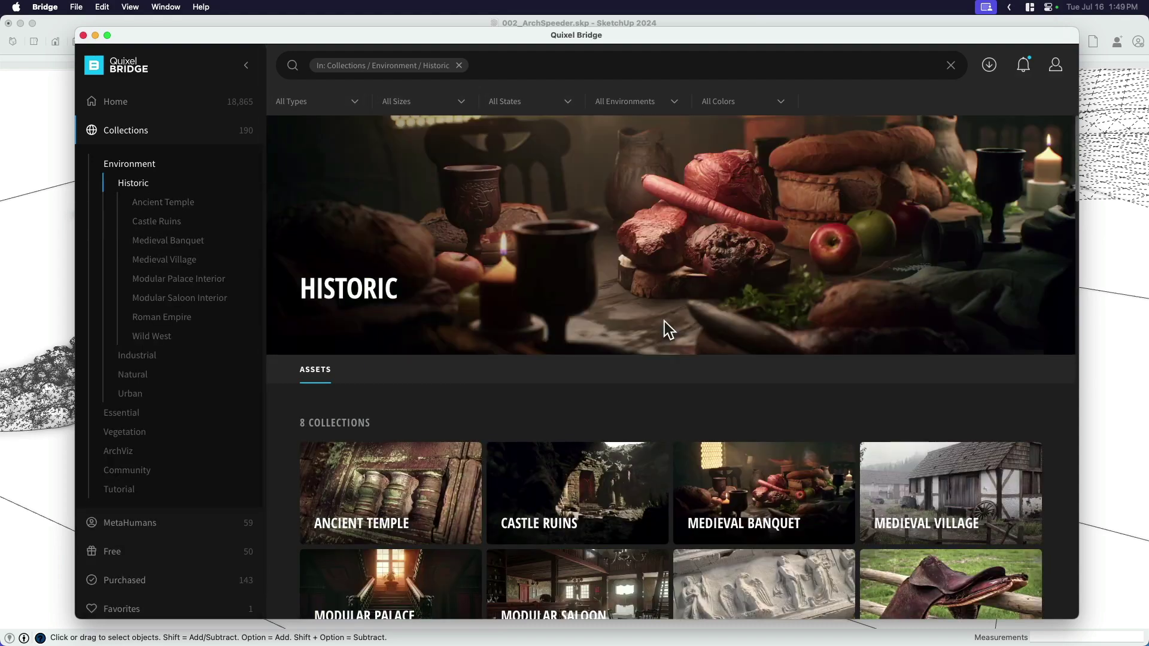
pyautogui.scroll(-2, 664, 323)
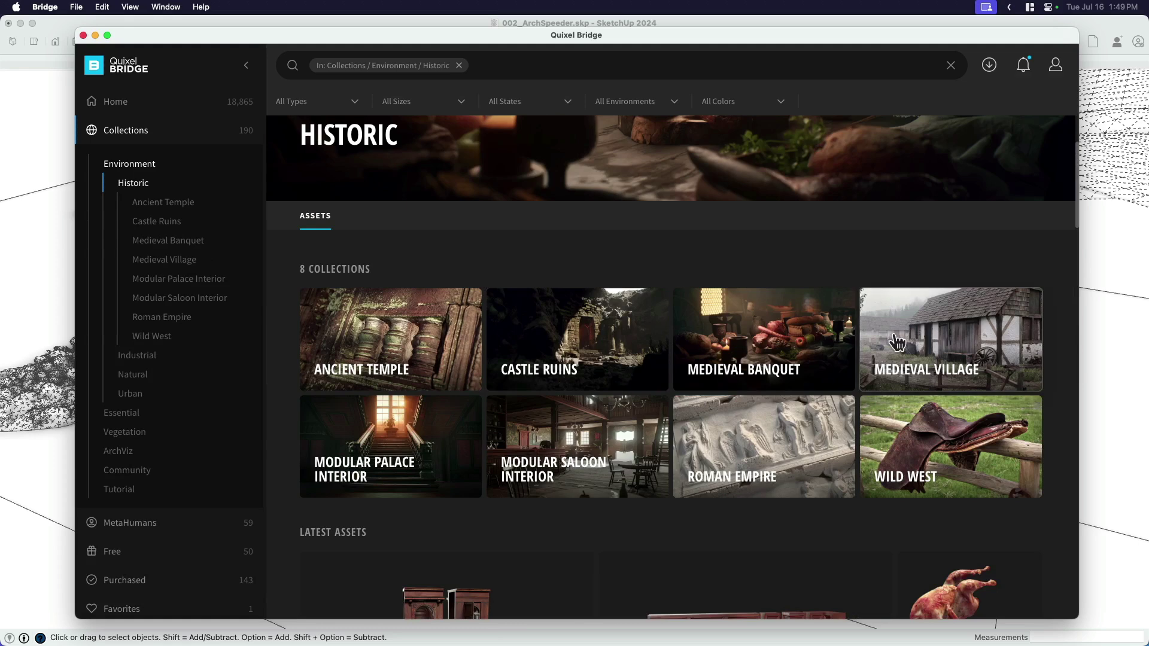
pyautogui.scroll(-3, 897, 389)
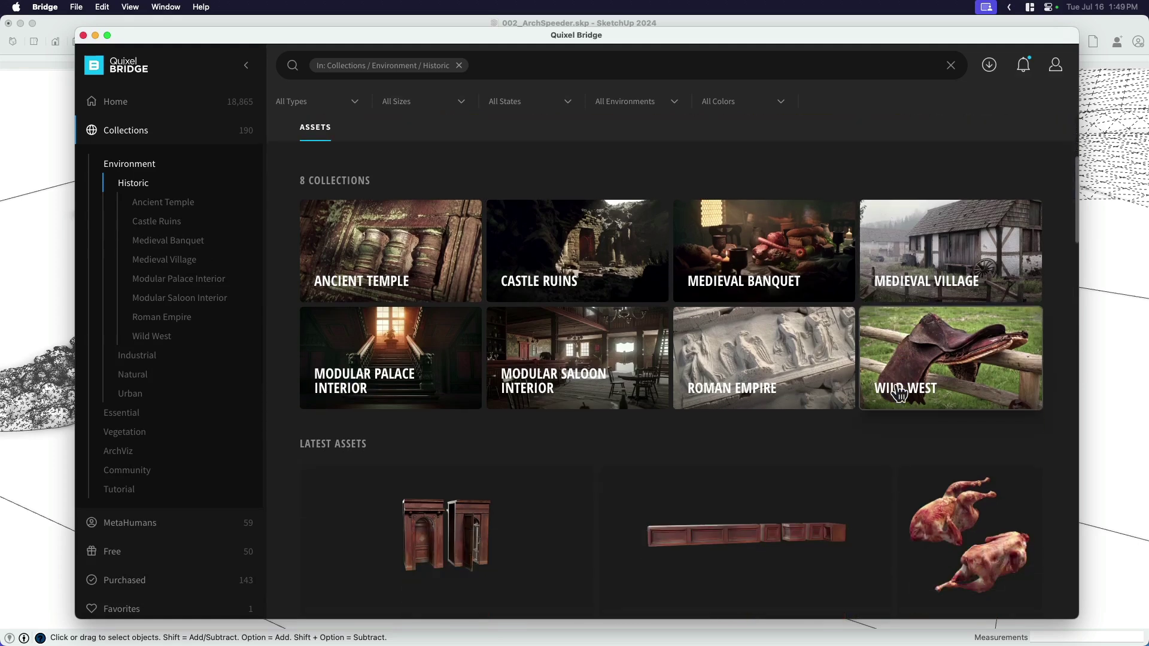
pyautogui.scroll(-10, 896, 386)
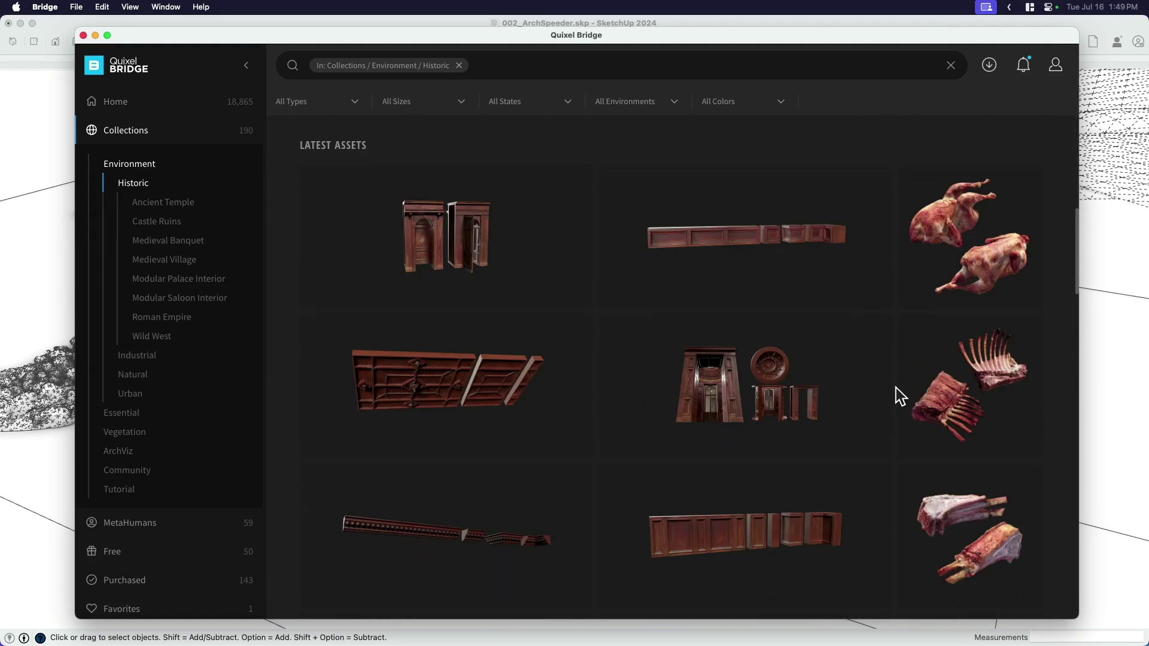
pyautogui.click(746, 502)
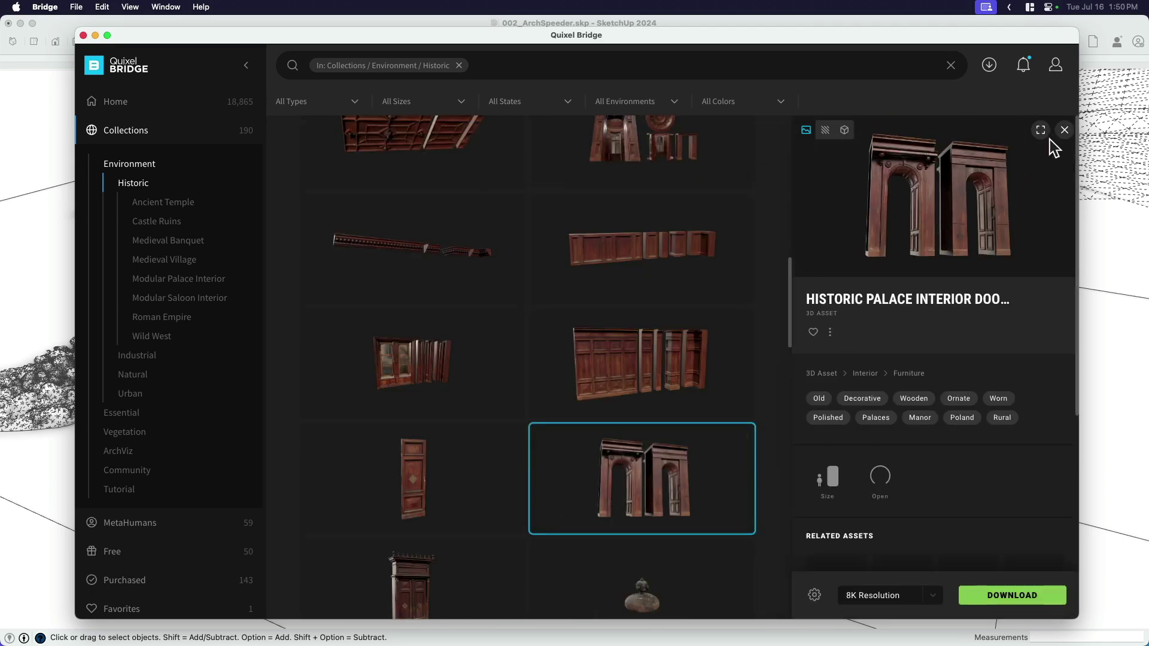
pyautogui.click(1064, 130)
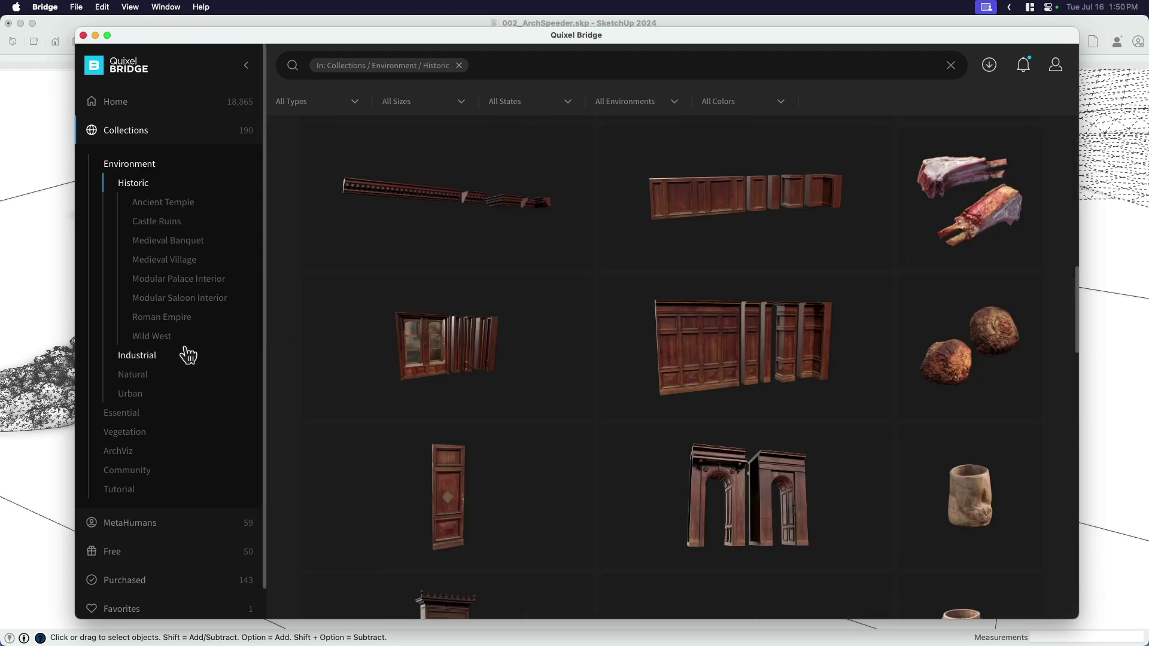
# Return to the Natural environment collections and scroll through their tiles.
pyautogui.click(144, 378)
pyautogui.scroll(-6, 598, 386)
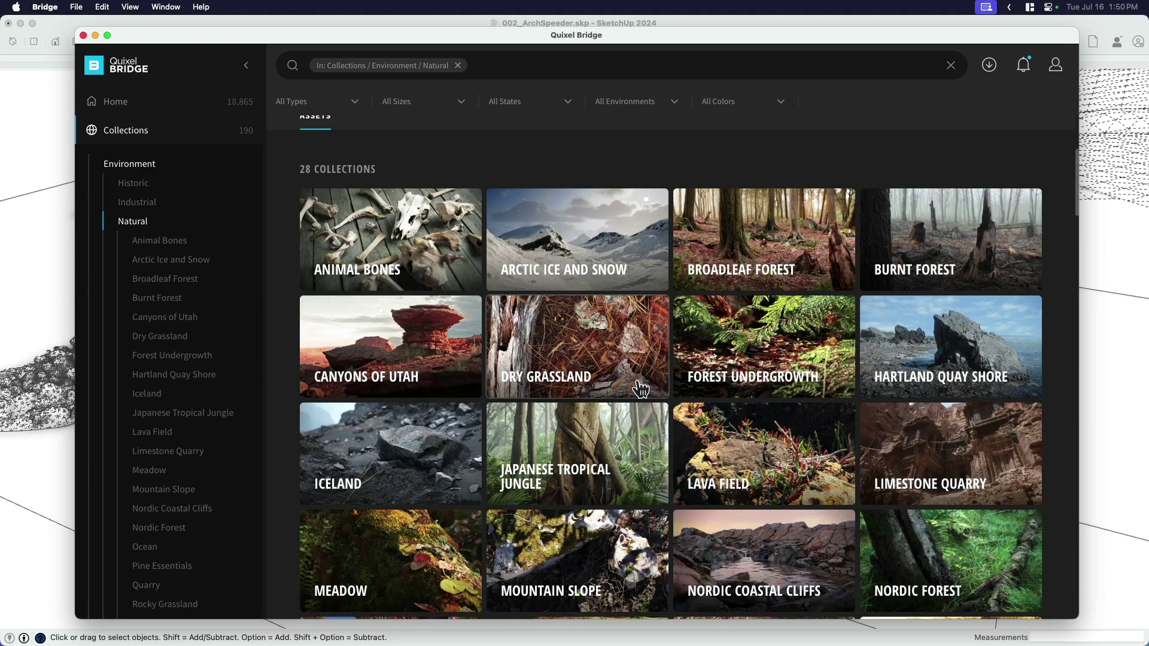
pyautogui.scroll(-1, 720, 365)
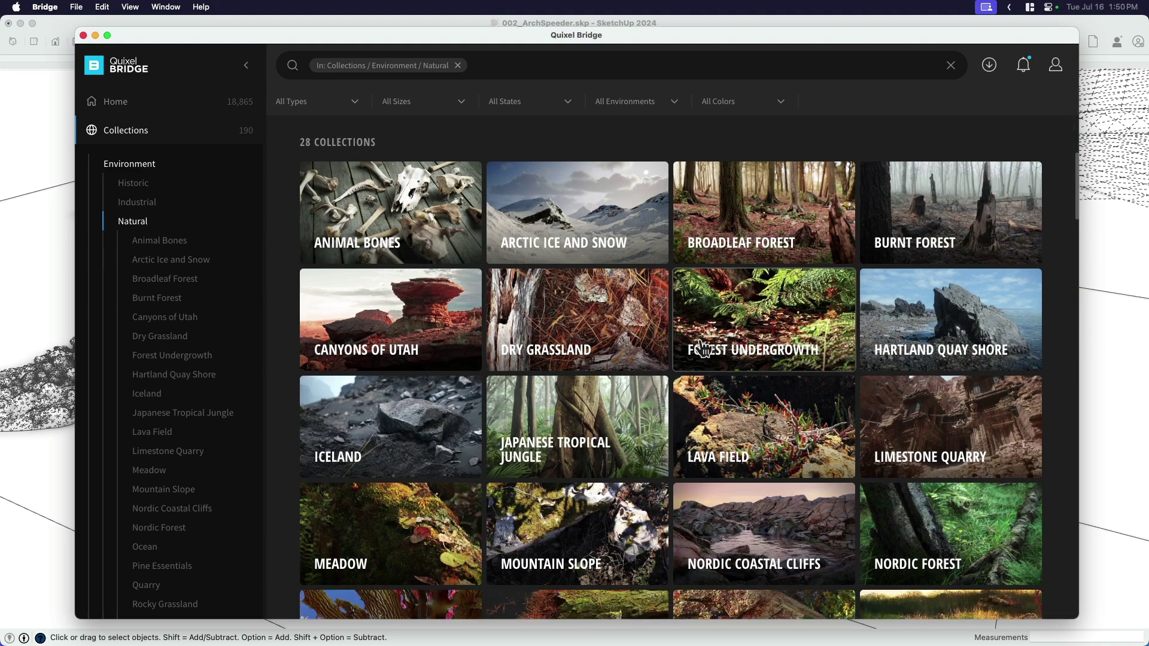
pyautogui.scroll(-4, 712, 357)
pyautogui.scroll(-5, 704, 350)
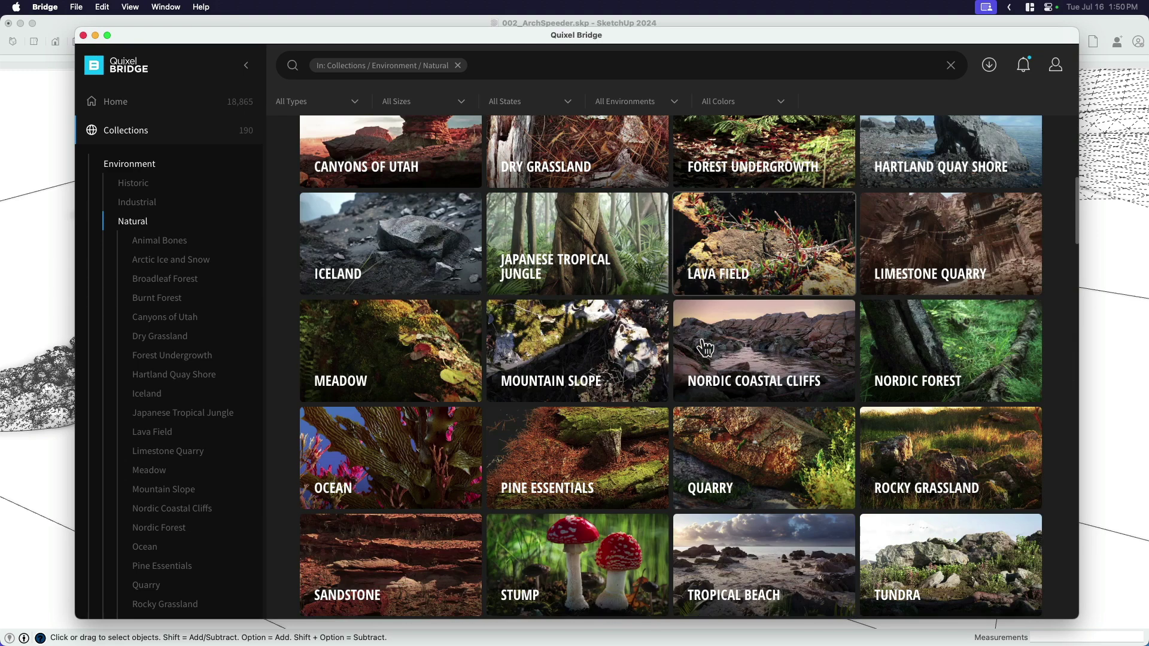
pyautogui.scroll(-1, 705, 349)
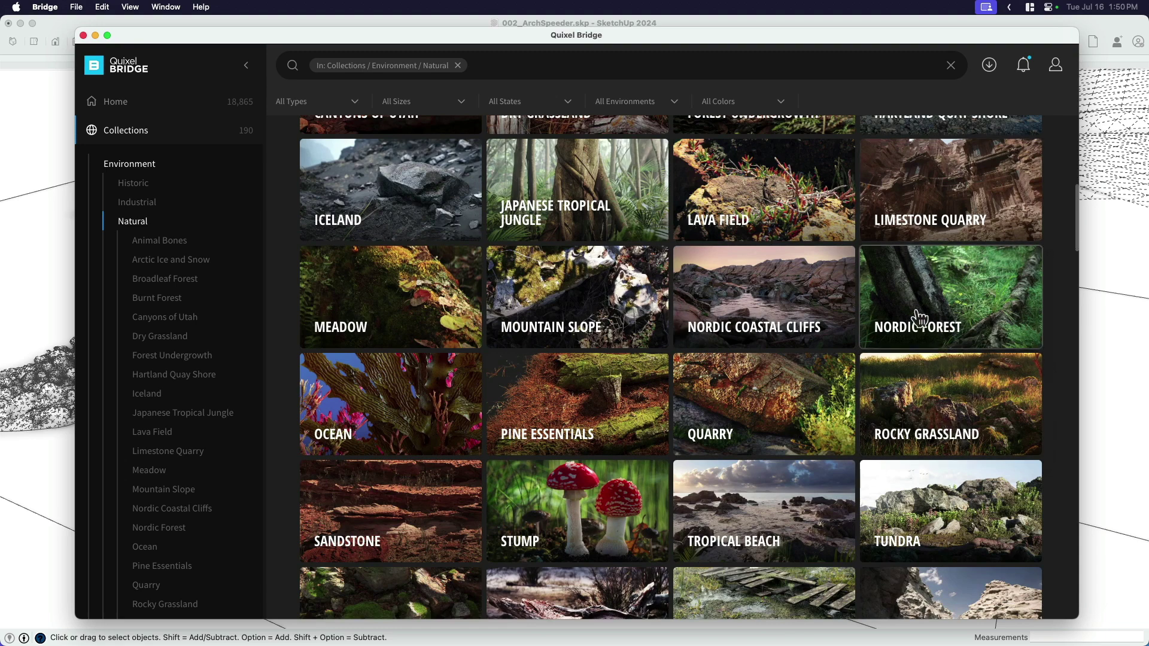
# Open the Nordic Forest collection and scroll down to the uprooted tree assets.
pyautogui.click(954, 308)
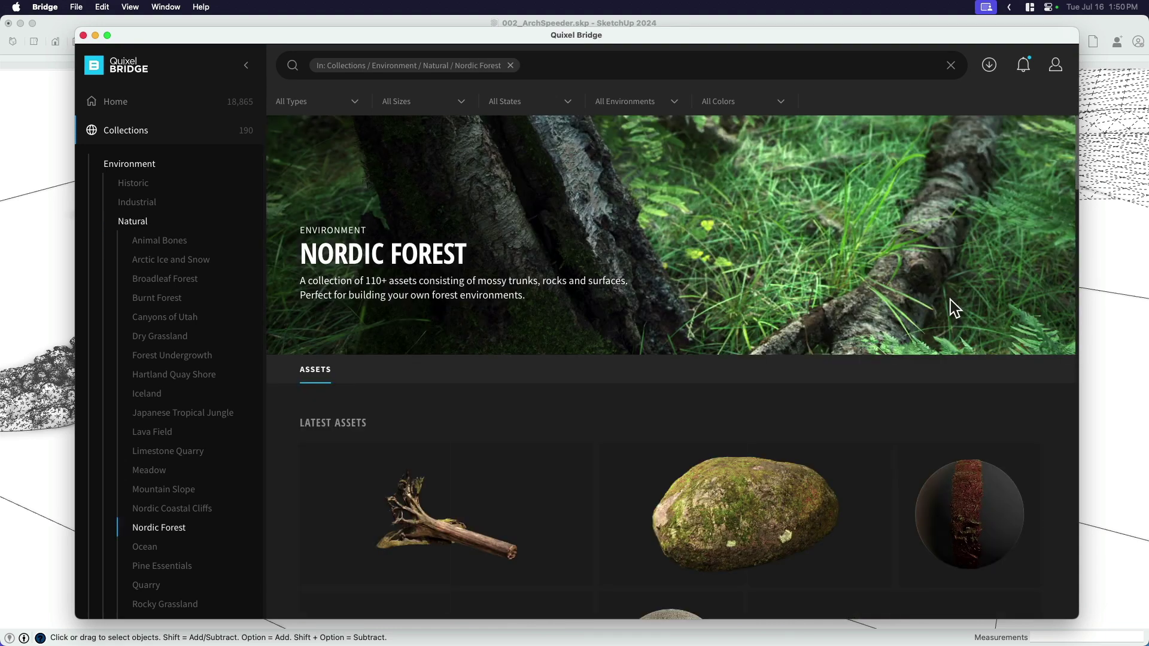
pyautogui.scroll(-6, 928, 303)
pyautogui.scroll(-10, 930, 306)
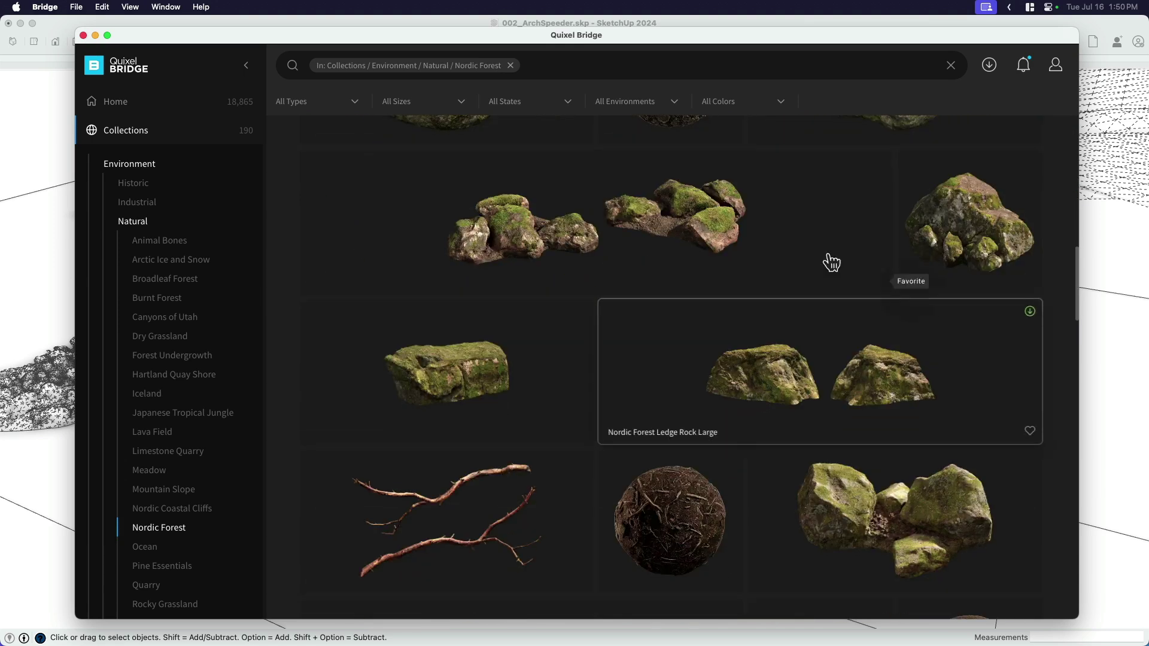
pyautogui.scroll(-1, 736, 243)
pyautogui.scroll(-8, 763, 290)
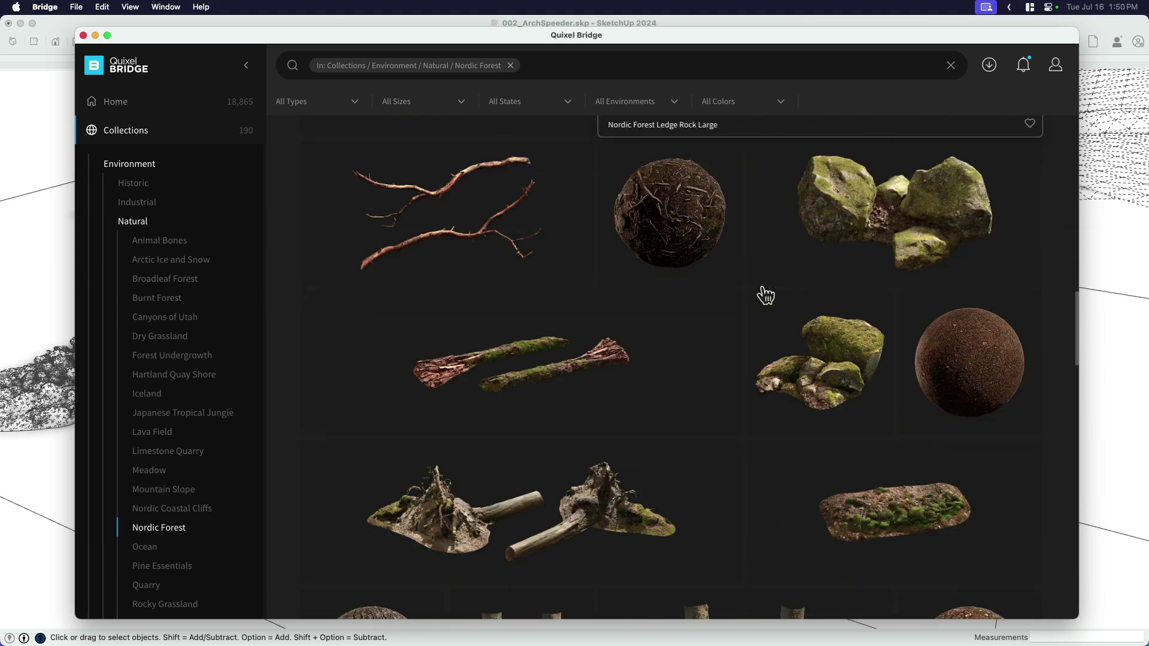
pyautogui.scroll(-2, 623, 352)
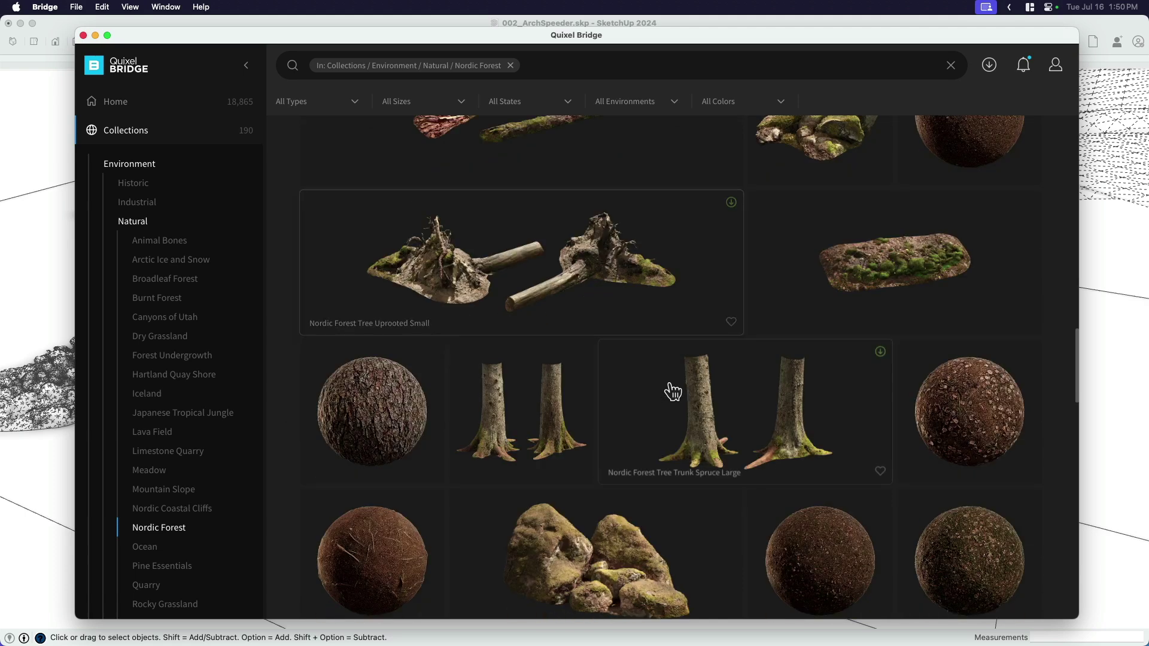
# Download Nordic Forest Tree Uprooted Small at 8K resolution, then switch to Finder.
pyautogui.click(610, 269)
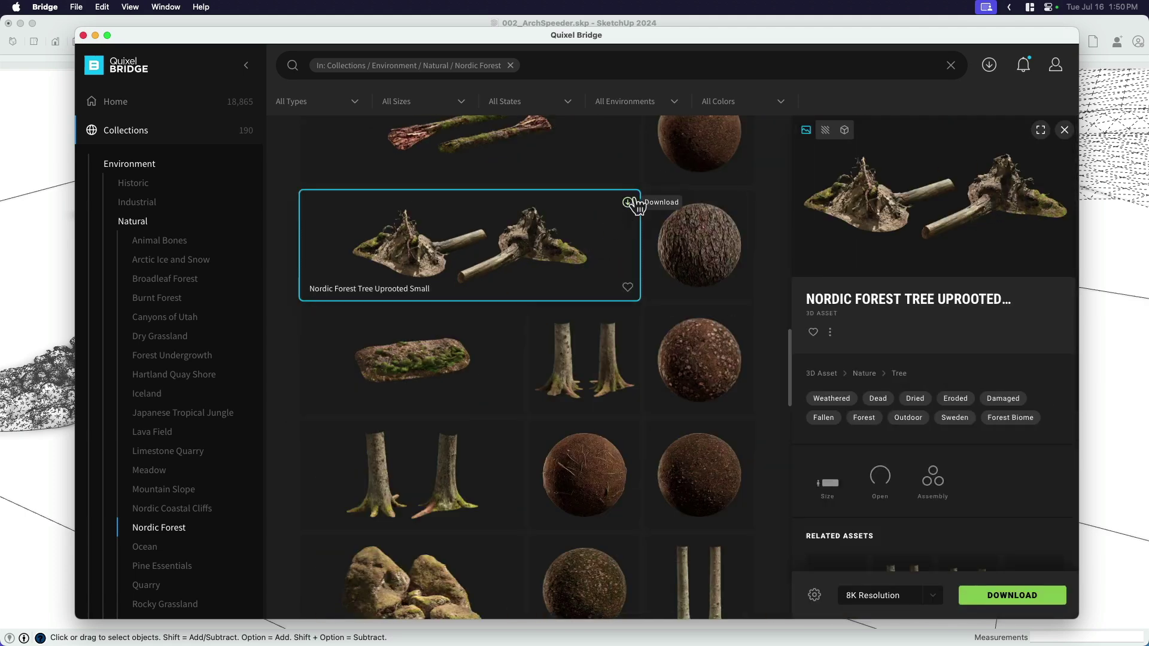
pyautogui.click(1011, 596)
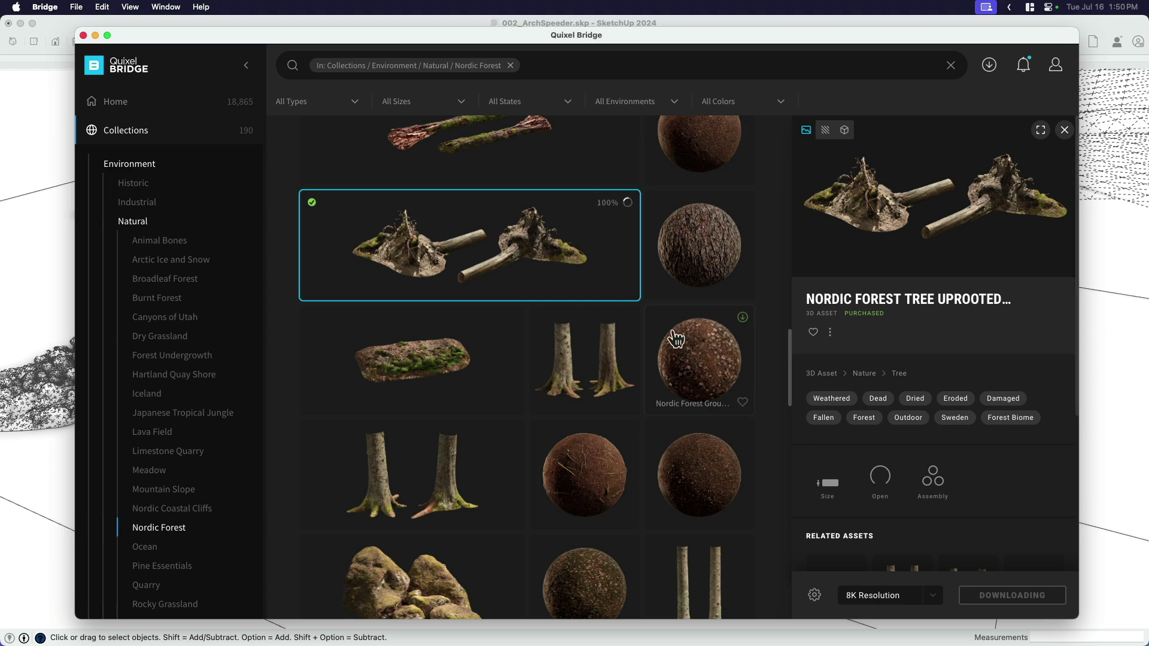
pyautogui.moveTo(630, 314)
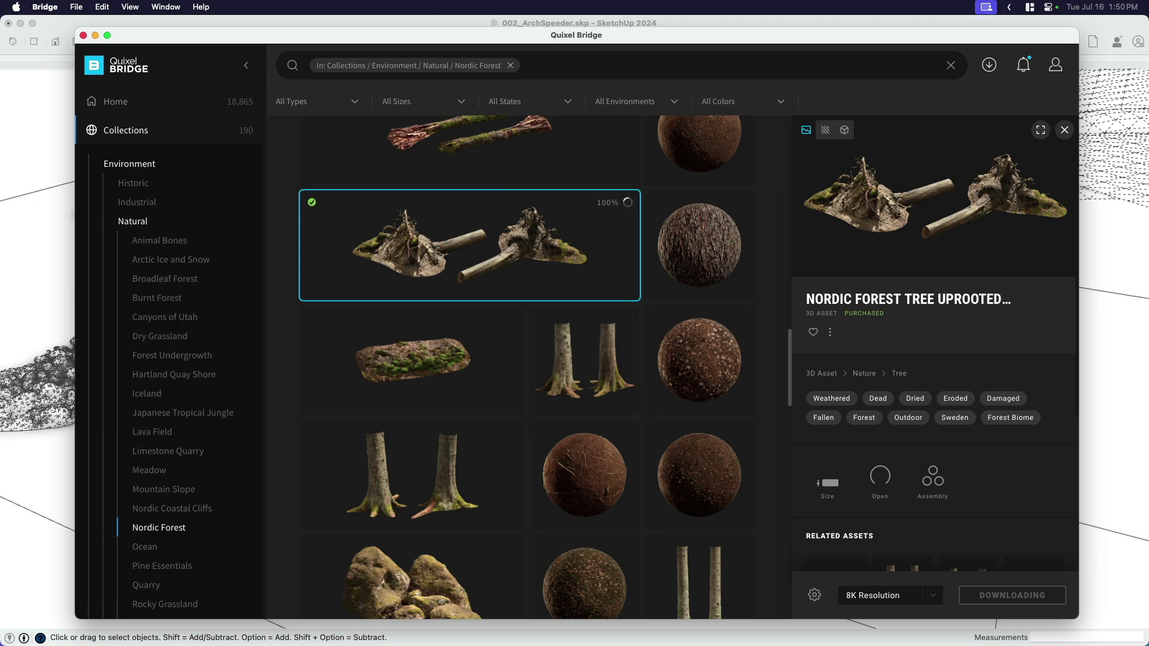
pyautogui.press('super+Tab')
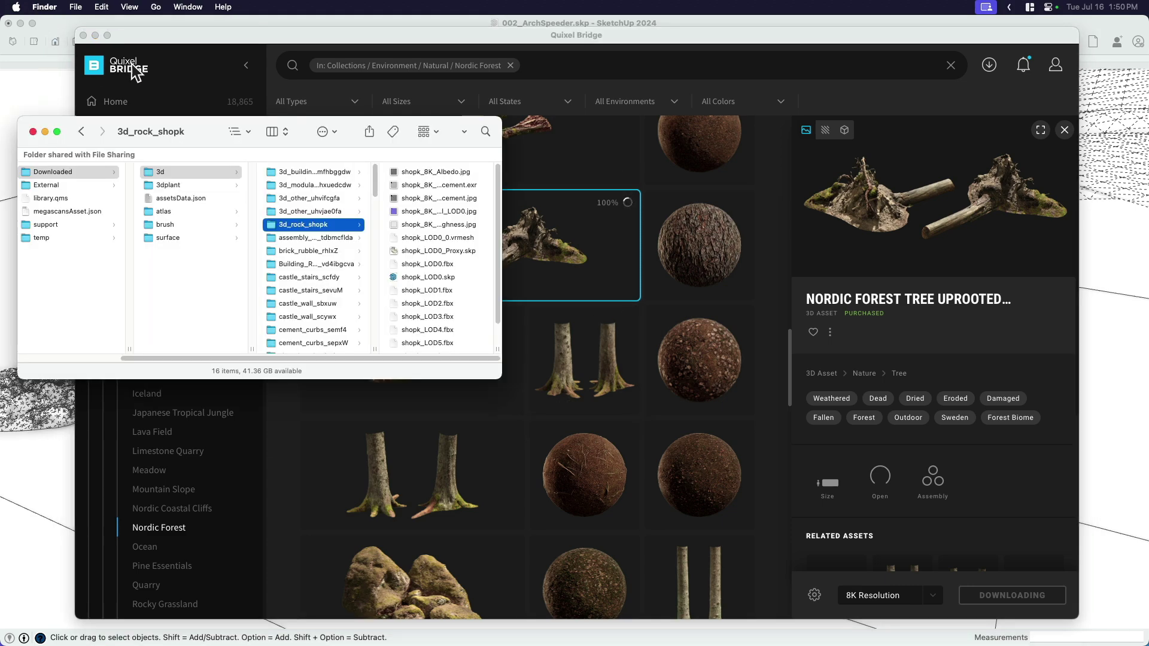
# Start a new SketchUp model, then return to Finder.
pyautogui.click(57, 91)
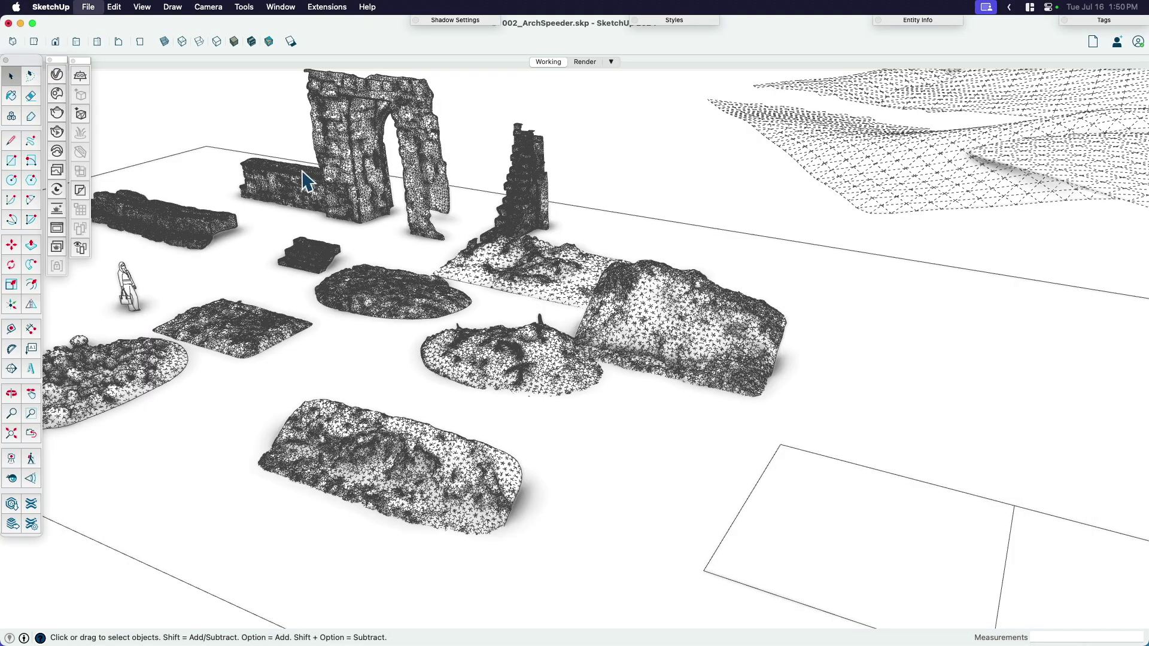
pyautogui.press('super+n')
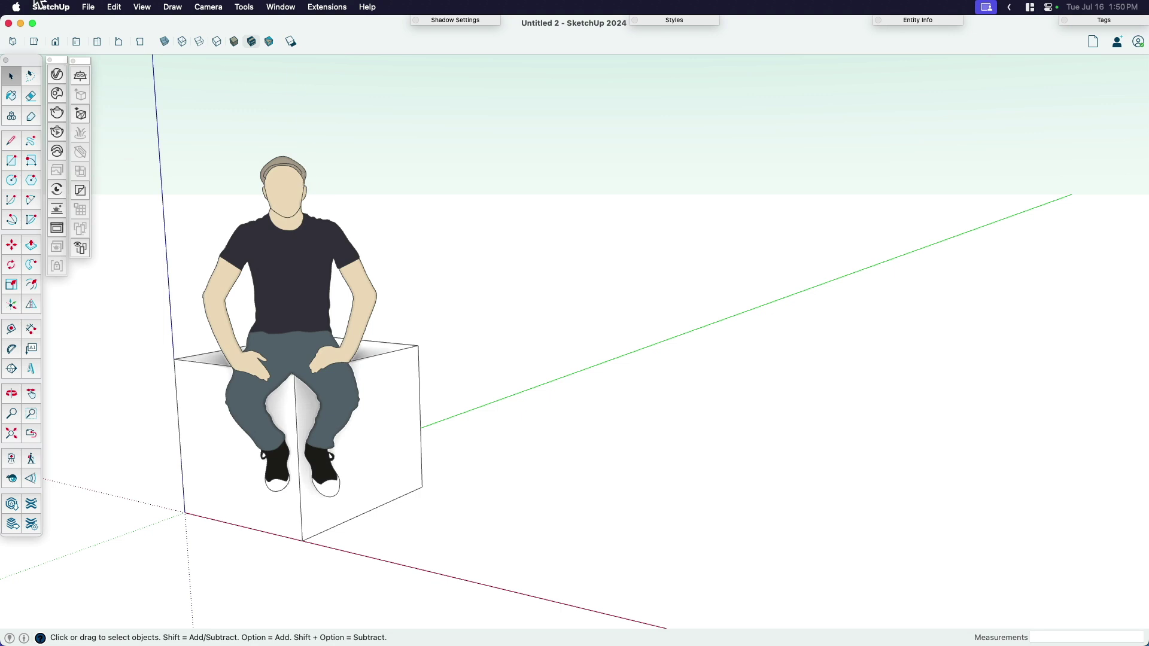
pyautogui.press('super+Tab')
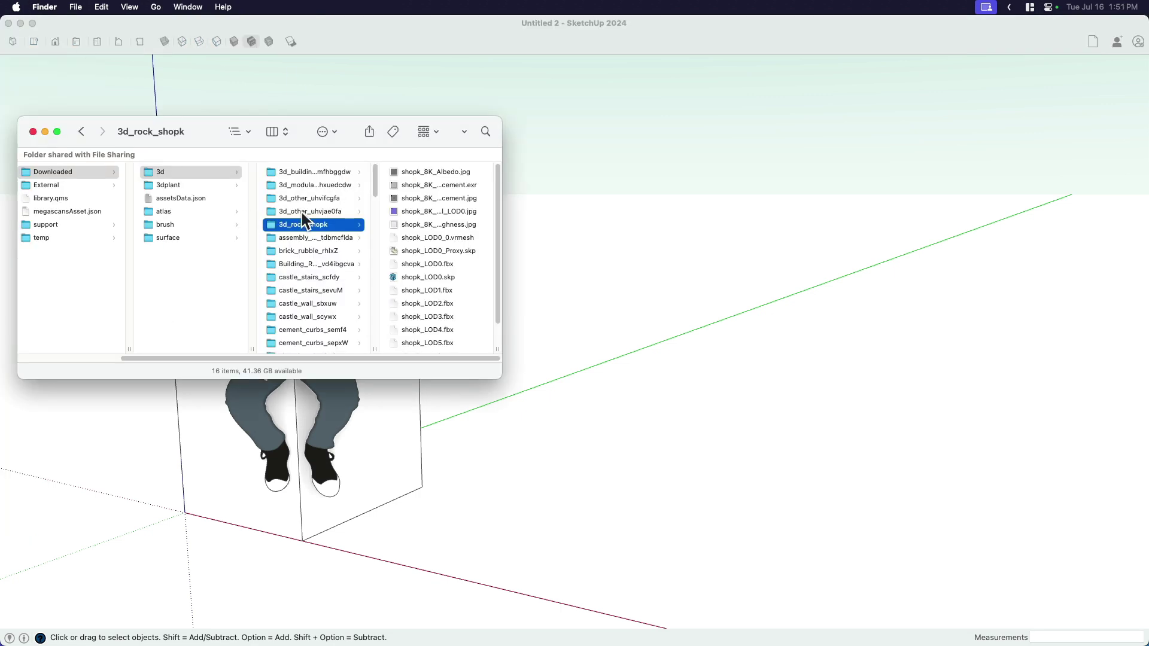
# Show the 3d folder as a list and open the nature_tree_xicochh folder.
pyautogui.click(183, 172)
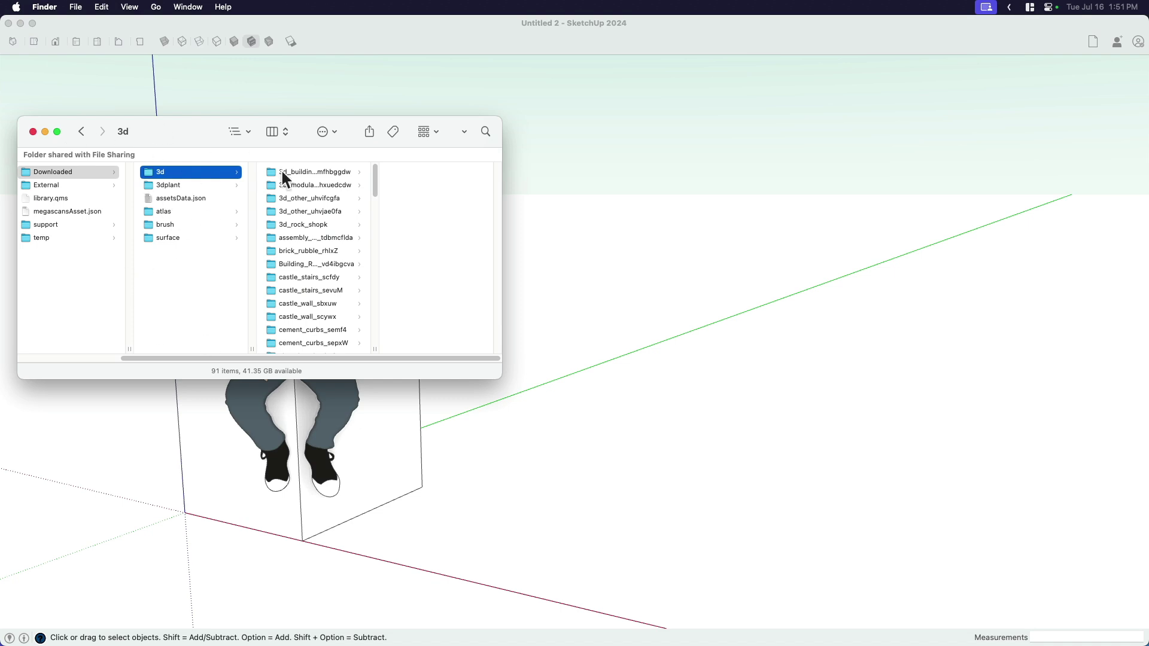
pyautogui.scroll(-5, 326, 233)
pyautogui.scroll(5, 319, 276)
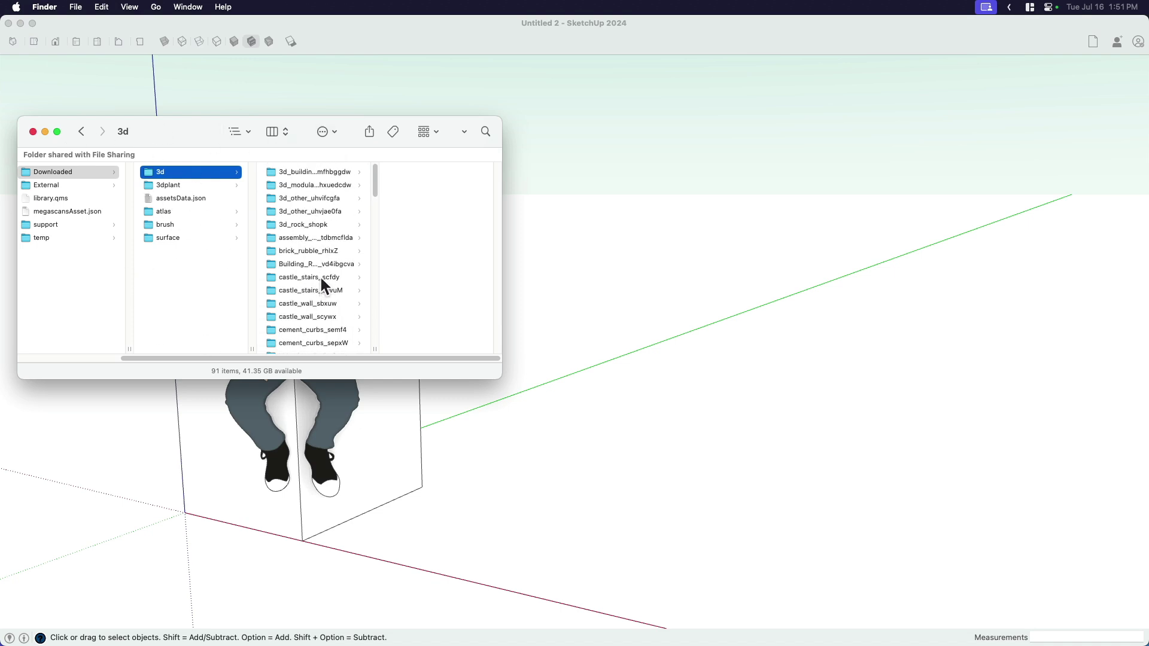
pyautogui.click(269, 133)
pyautogui.click(274, 119)
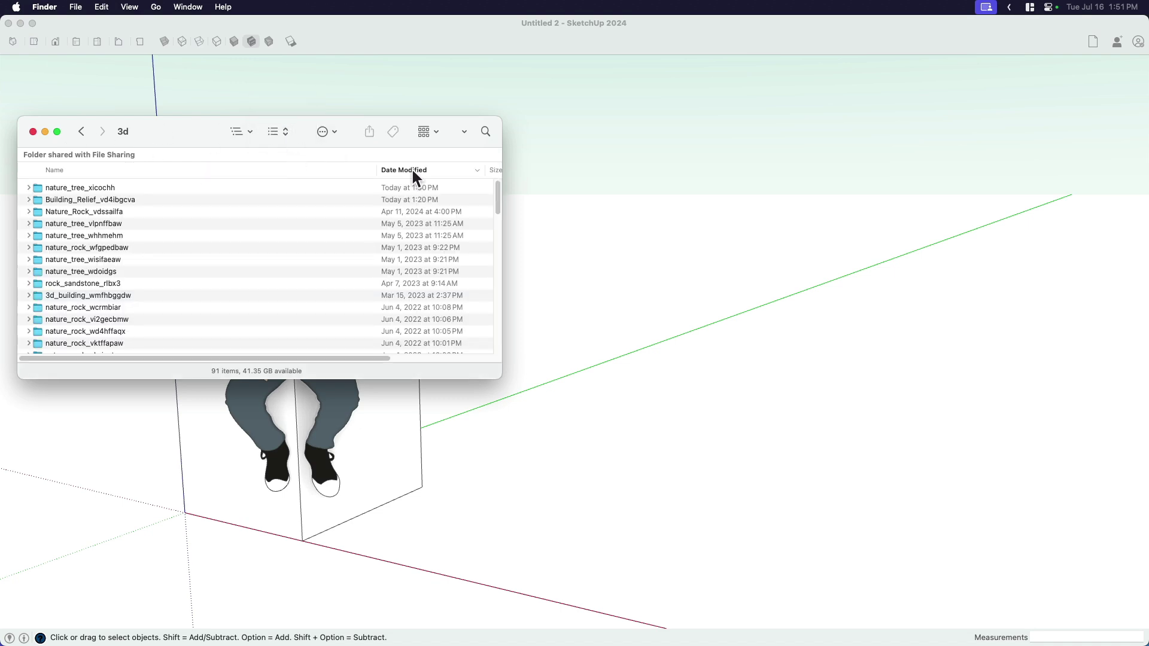
pyautogui.click(88, 189)
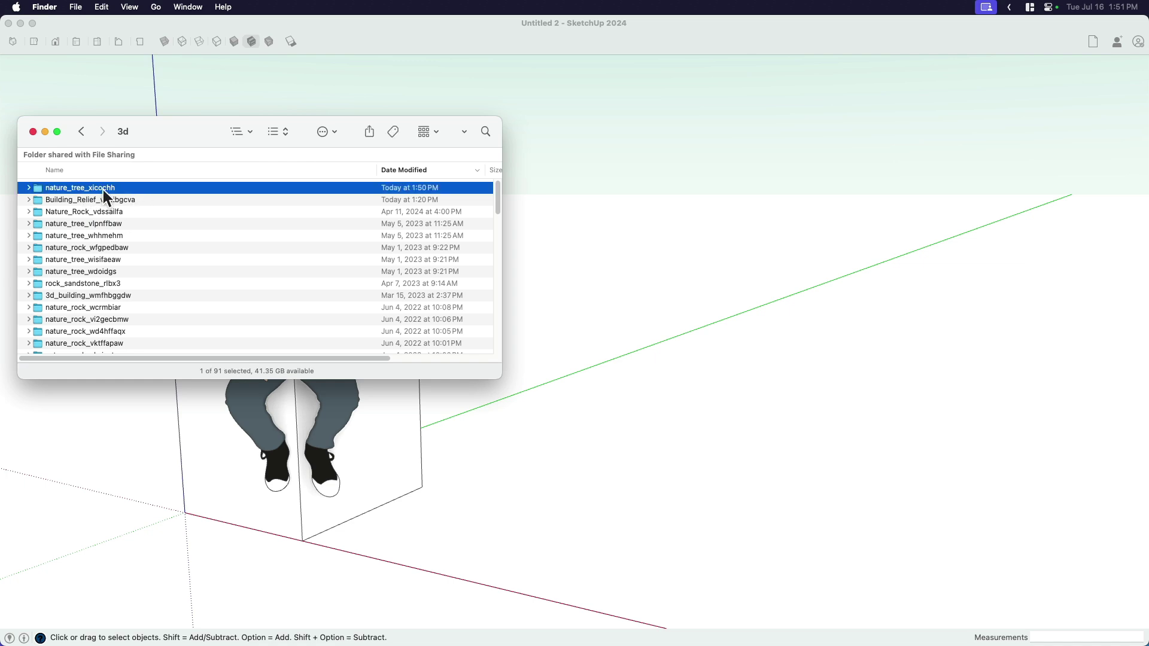
pyautogui.doubleClick(103, 189)
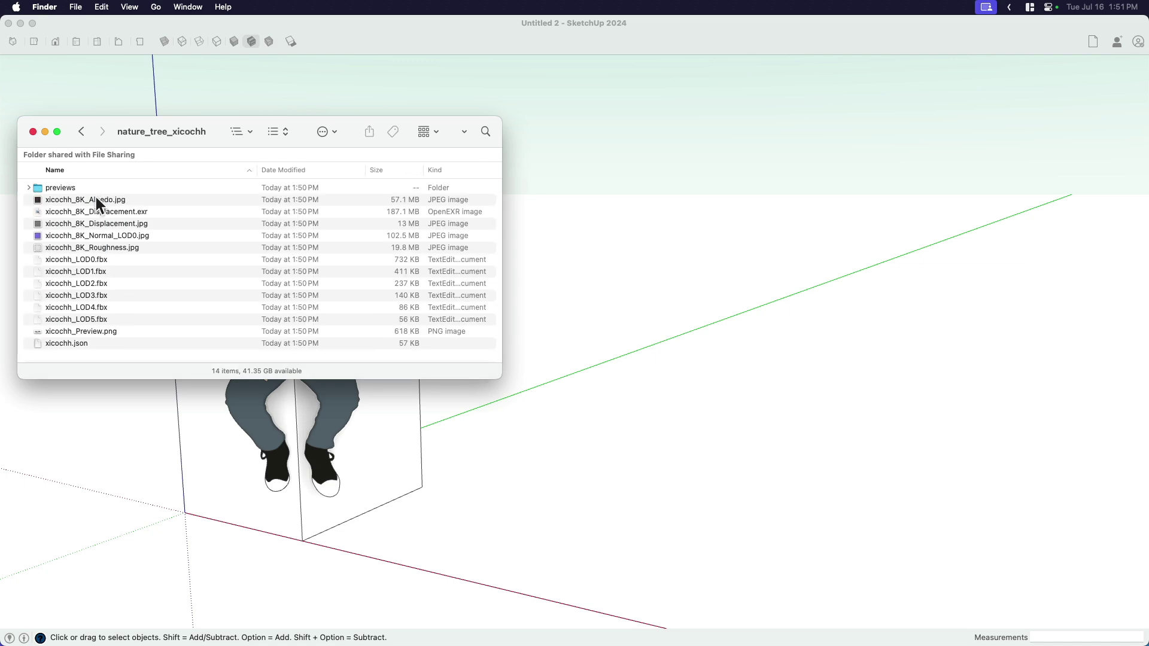
pyautogui.moveTo(66, 123); pyautogui.dragTo(223, 105)
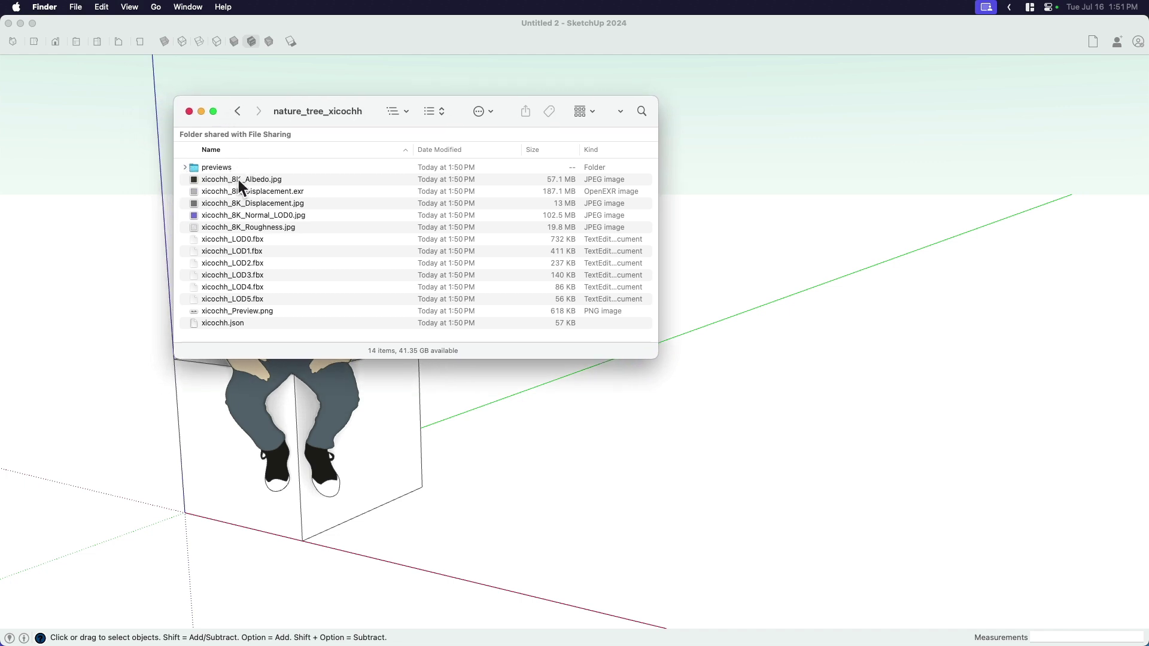
# Look over the LOD0–LOD5 .fbx files and preview, settling on xicochh_LOD0.fbx.
pyautogui.click(239, 239)
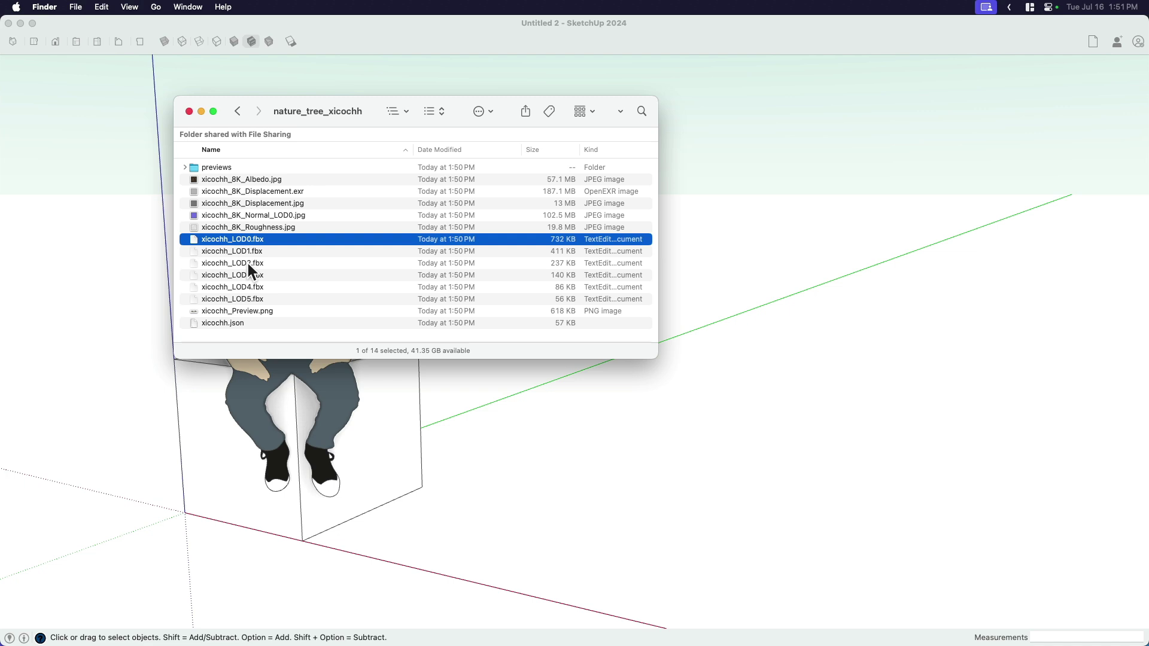
pyautogui.keyDown('shift'); pyautogui.click(249, 300); pyautogui.keyUp('shift')
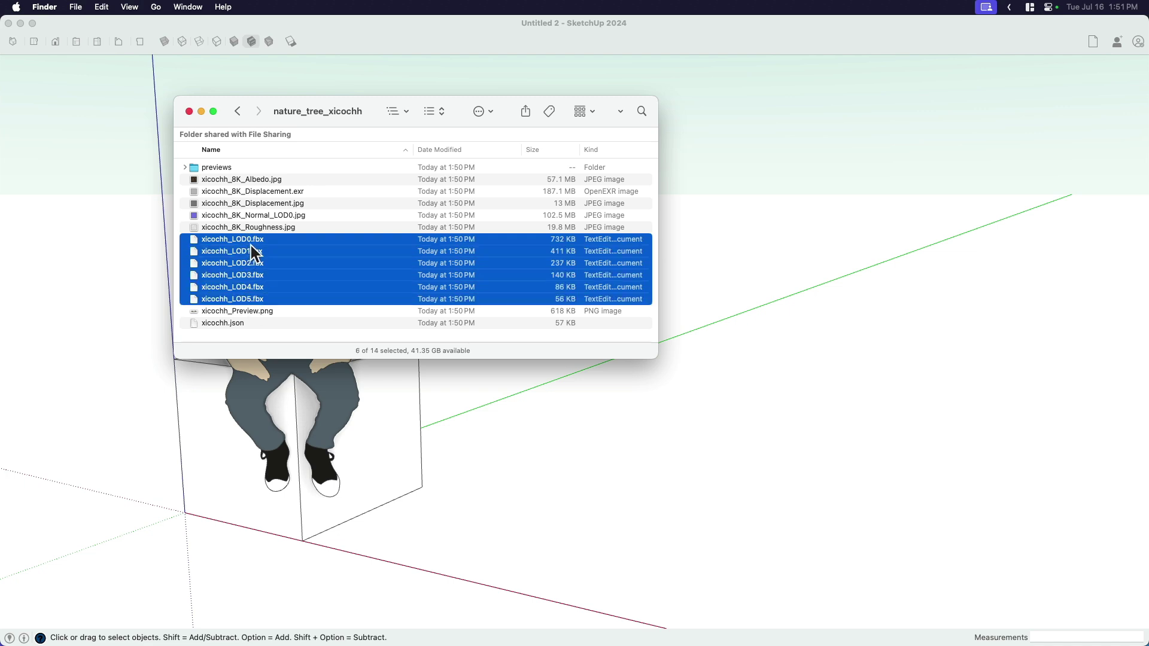
pyautogui.click(253, 310)
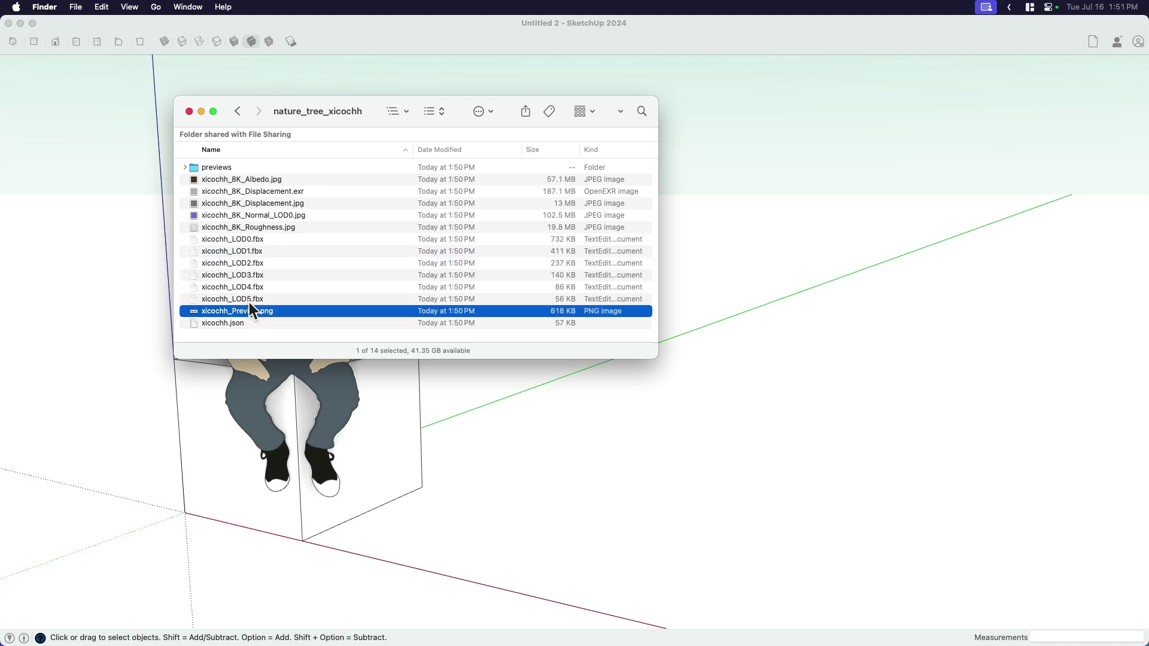
pyautogui.click(246, 291)
pyautogui.click(245, 299)
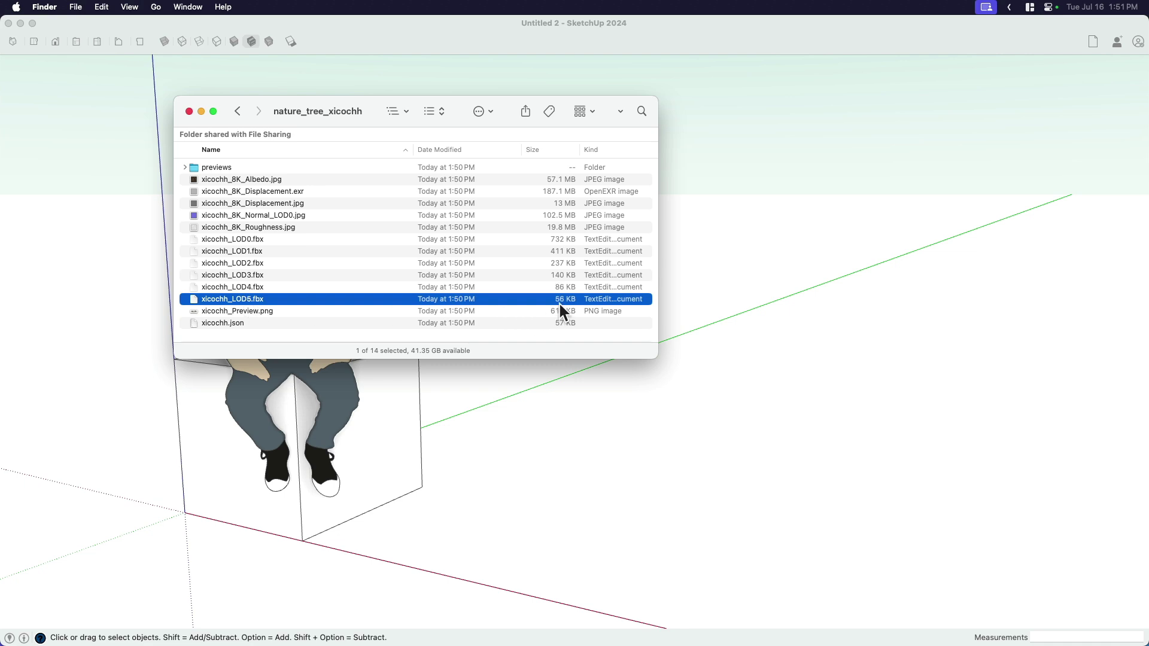
pyautogui.click(250, 240)
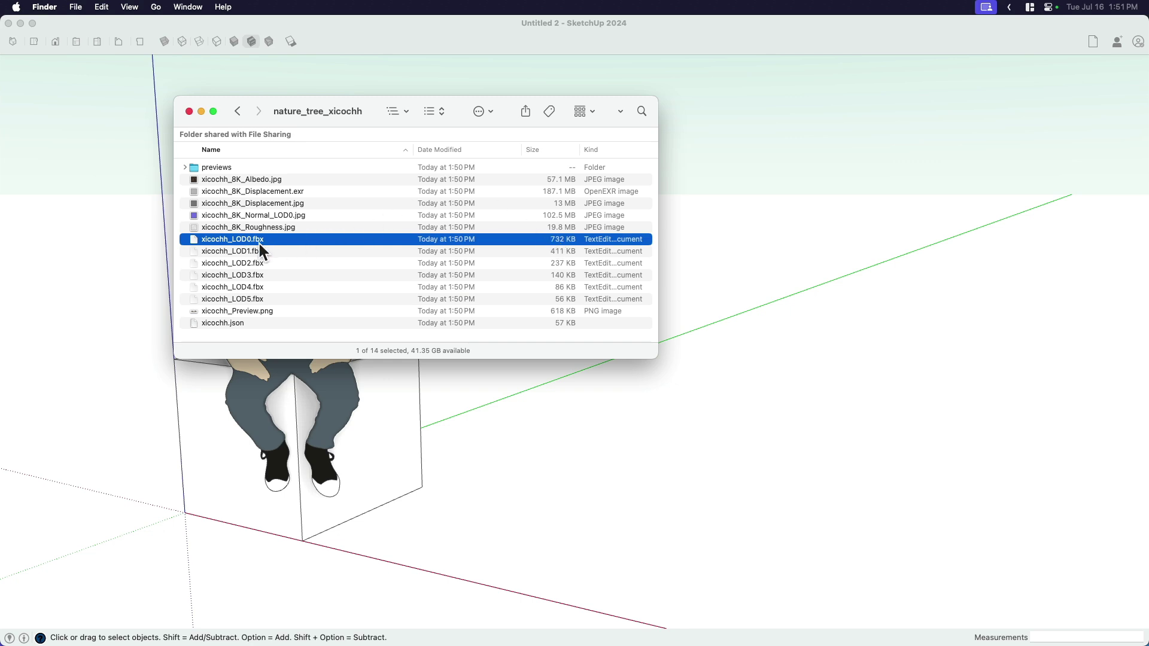
# Drag xicochh_LOD0.fbx across, then choose NEW in Transmutr to get the Discard? prompt.
pyautogui.moveTo(259, 243); pyautogui.dragTo(824, 437)
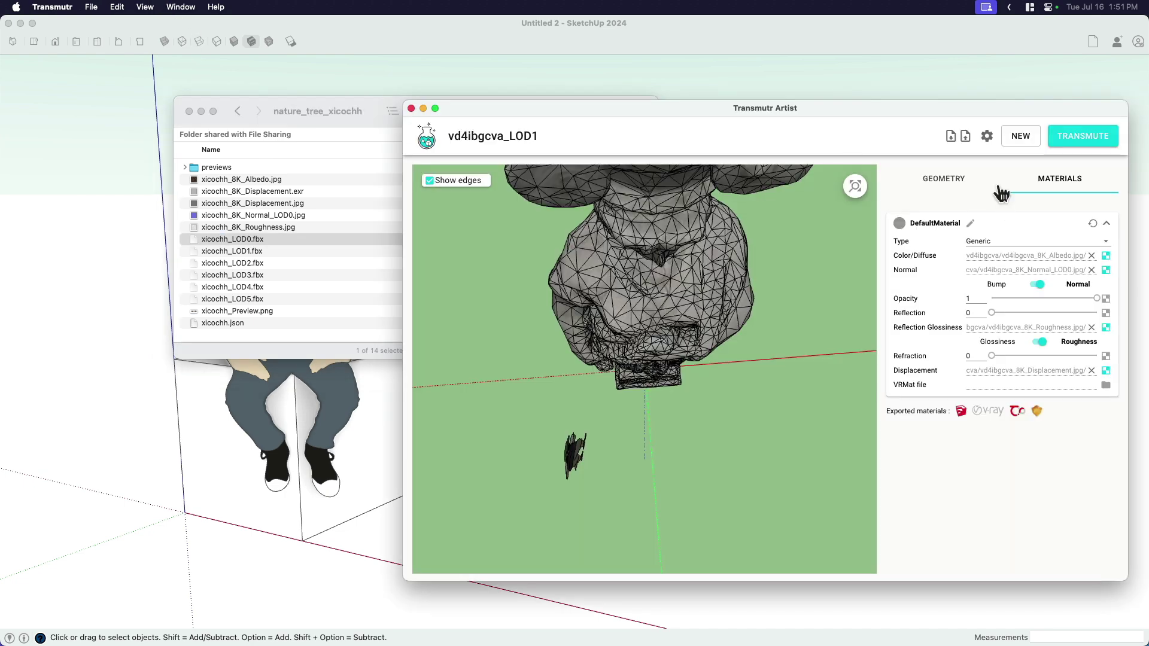
pyautogui.click(1019, 137)
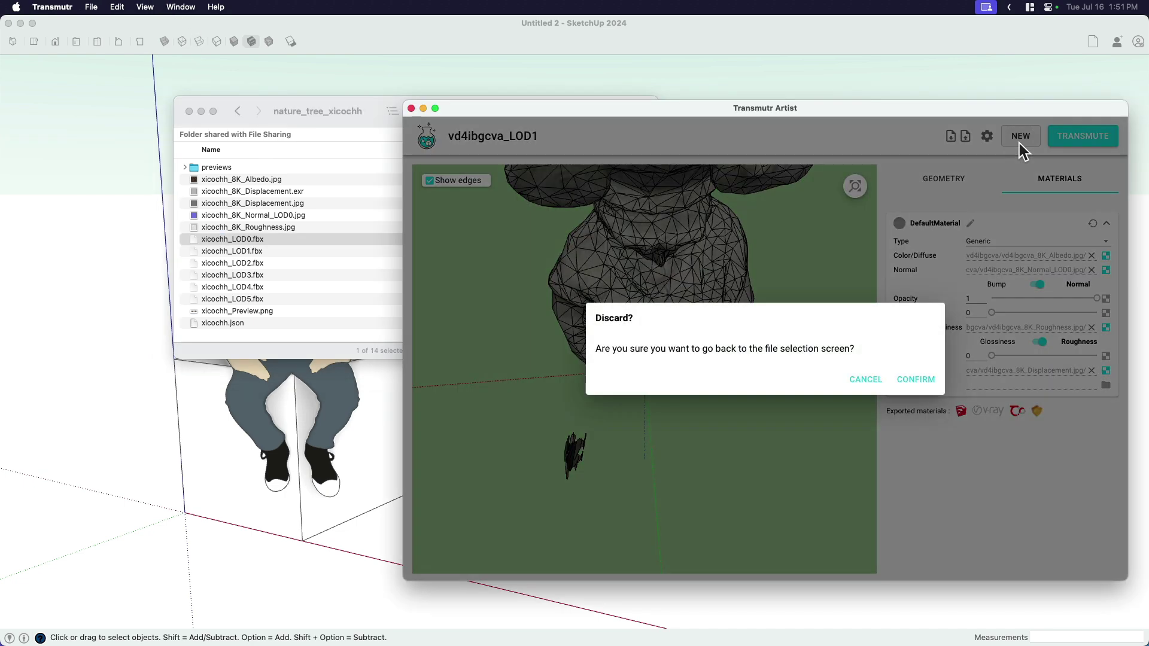
# Confirm discarding the old model and highlight the Bridge socket port 28241.
pyautogui.click(915, 380)
pyautogui.moveTo(838, 115); pyautogui.dragTo(783, 89)
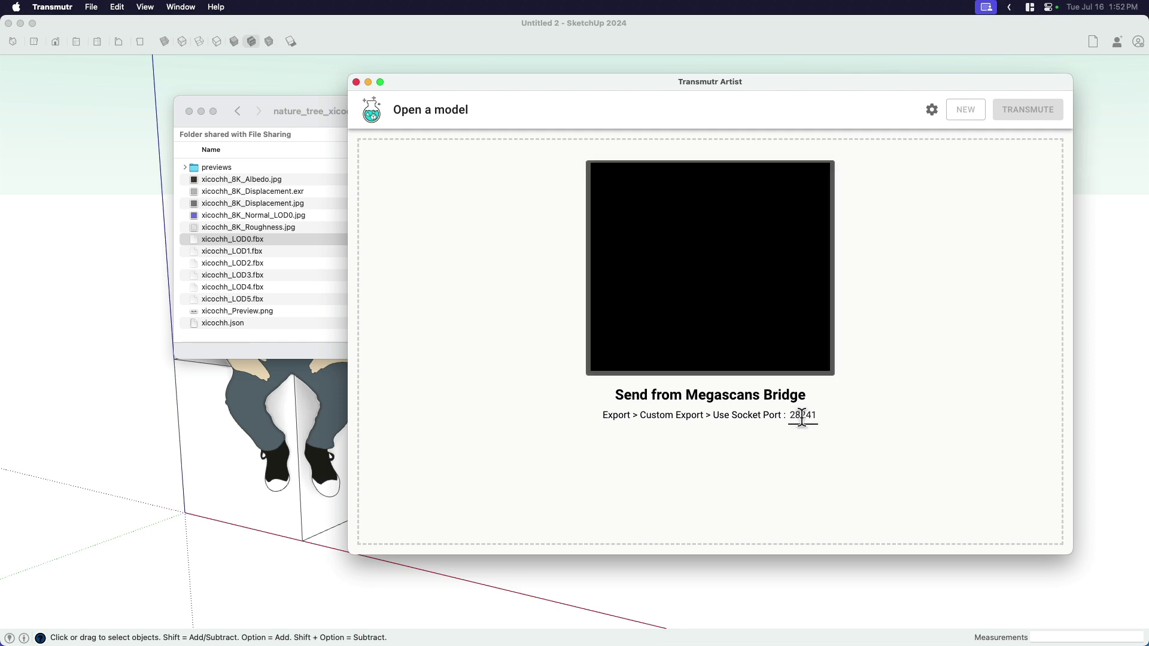
pyautogui.moveTo(787, 417); pyautogui.dragTo(848, 419)
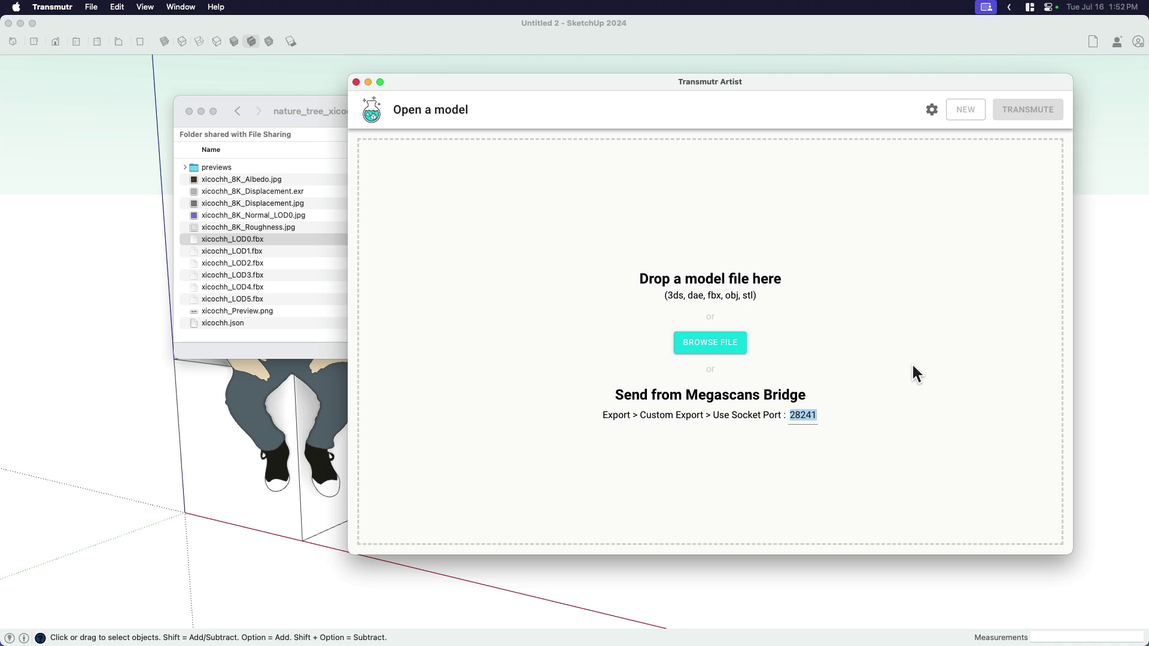
# Load xicochh_LOD1.fbx from Finder into Transmutr.
pyautogui.click(271, 105)
pyautogui.moveTo(280, 103); pyautogui.dragTo(181, 145)
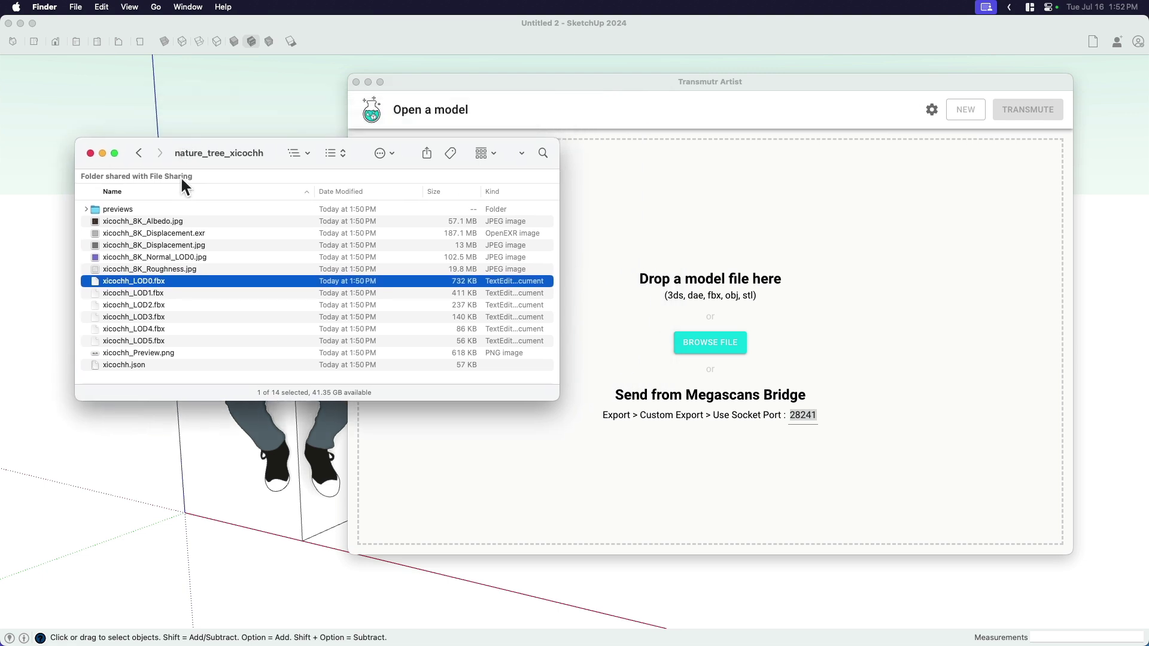
pyautogui.click(152, 294)
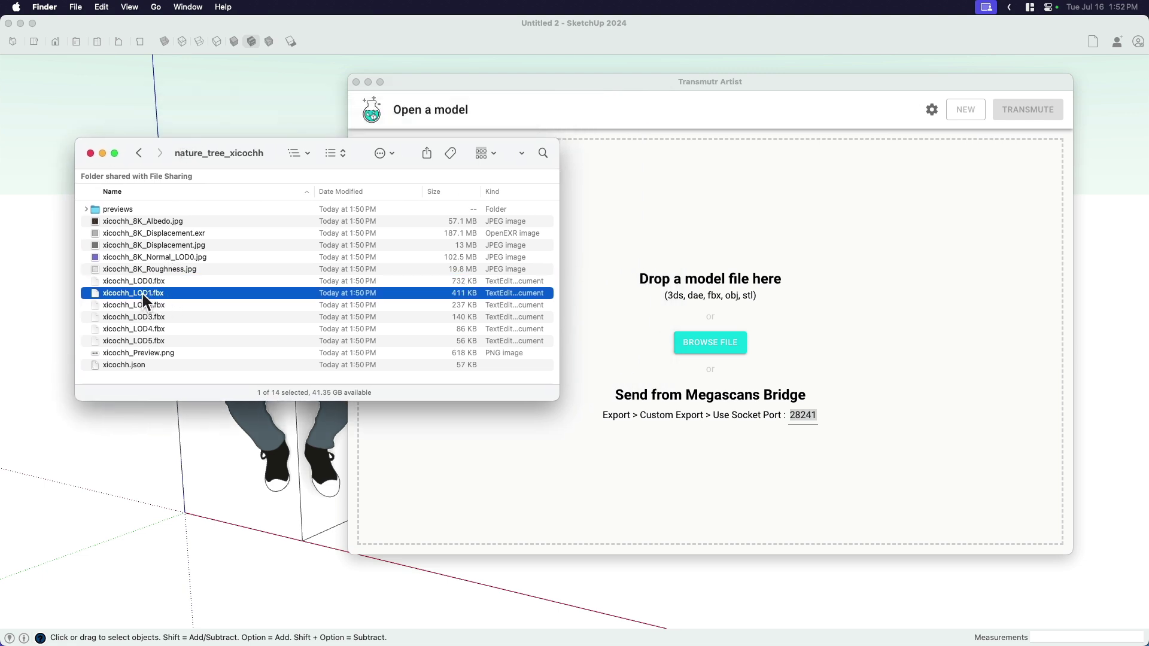
pyautogui.moveTo(143, 293); pyautogui.dragTo(835, 353)
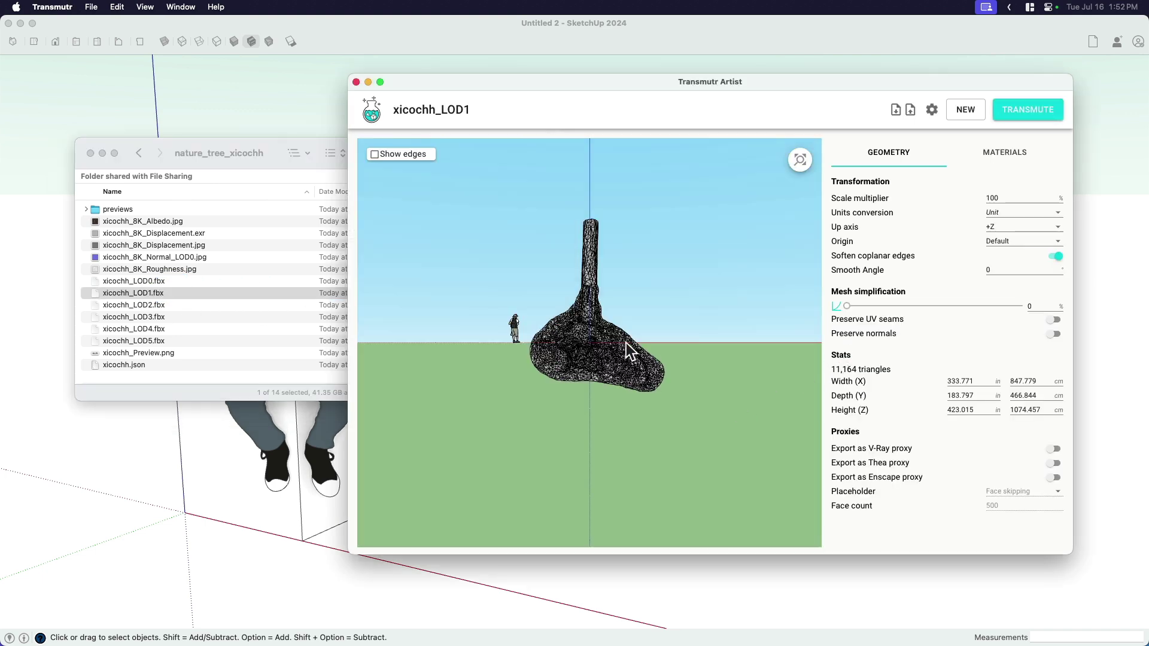
# Set the stump's up axis to +Y and orbit the preview to check its orientation.
pyautogui.moveTo(626, 343); pyautogui.dragTo(700, 366)
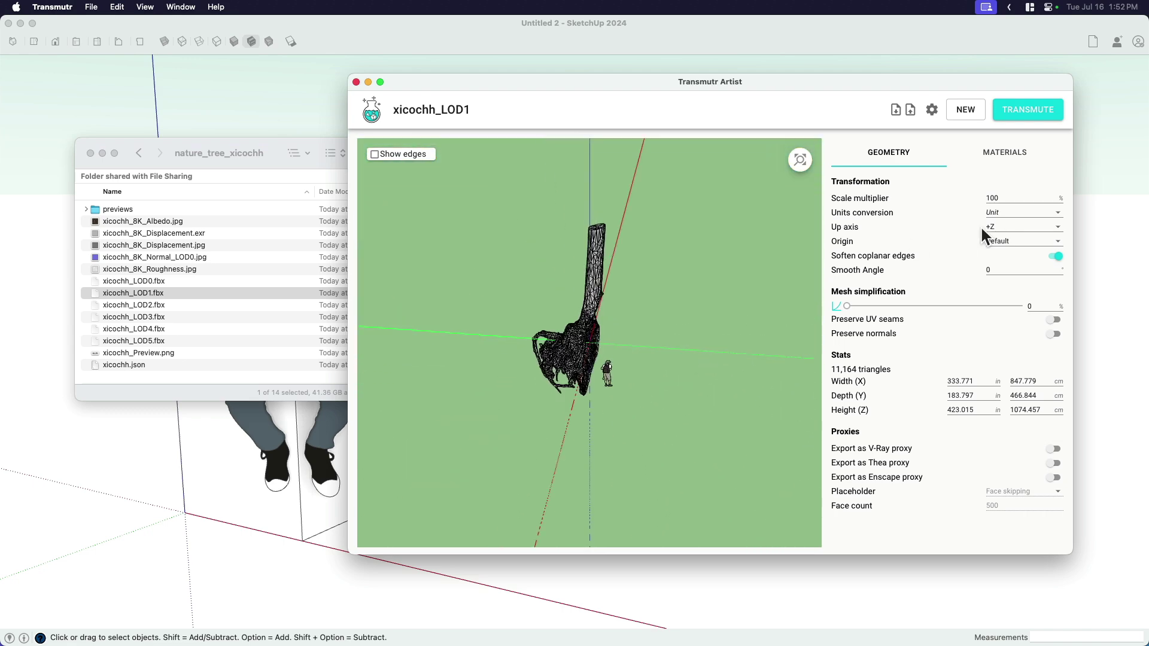
pyautogui.click(1005, 227)
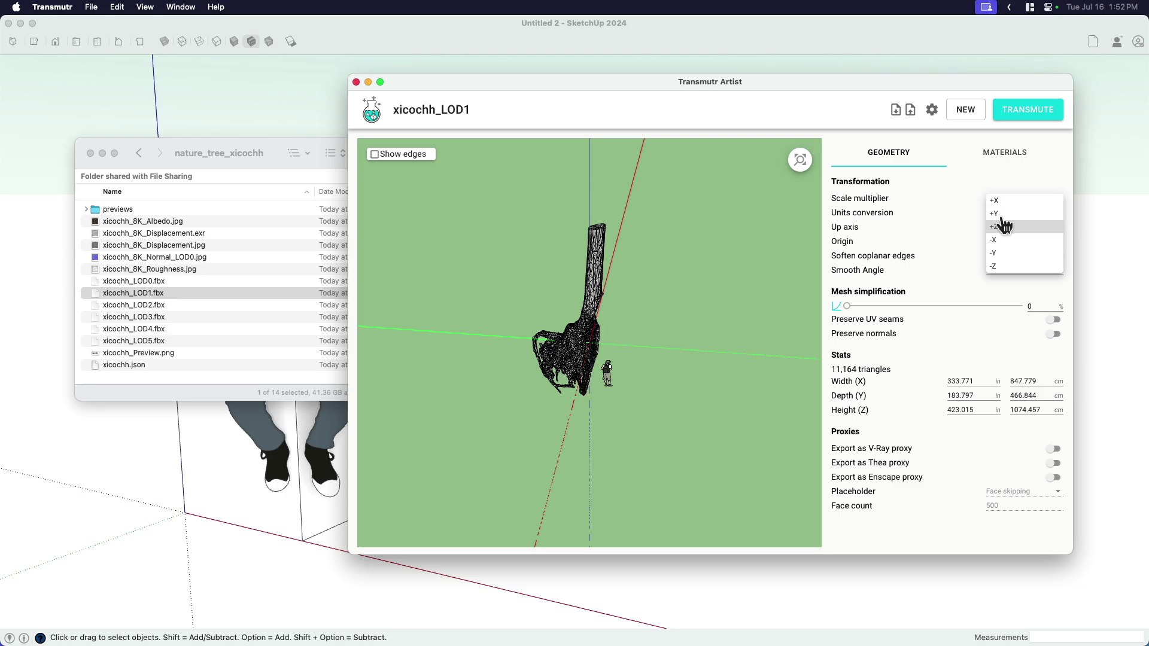
pyautogui.click(1002, 214)
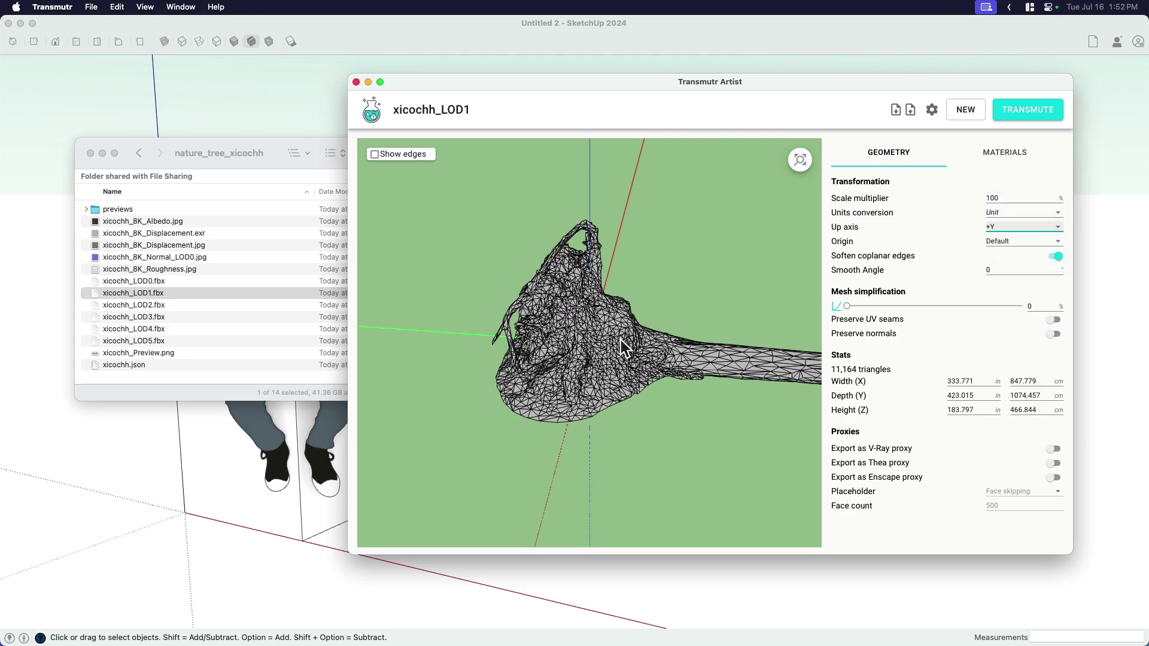
pyautogui.moveTo(637, 338); pyautogui.dragTo(594, 351)
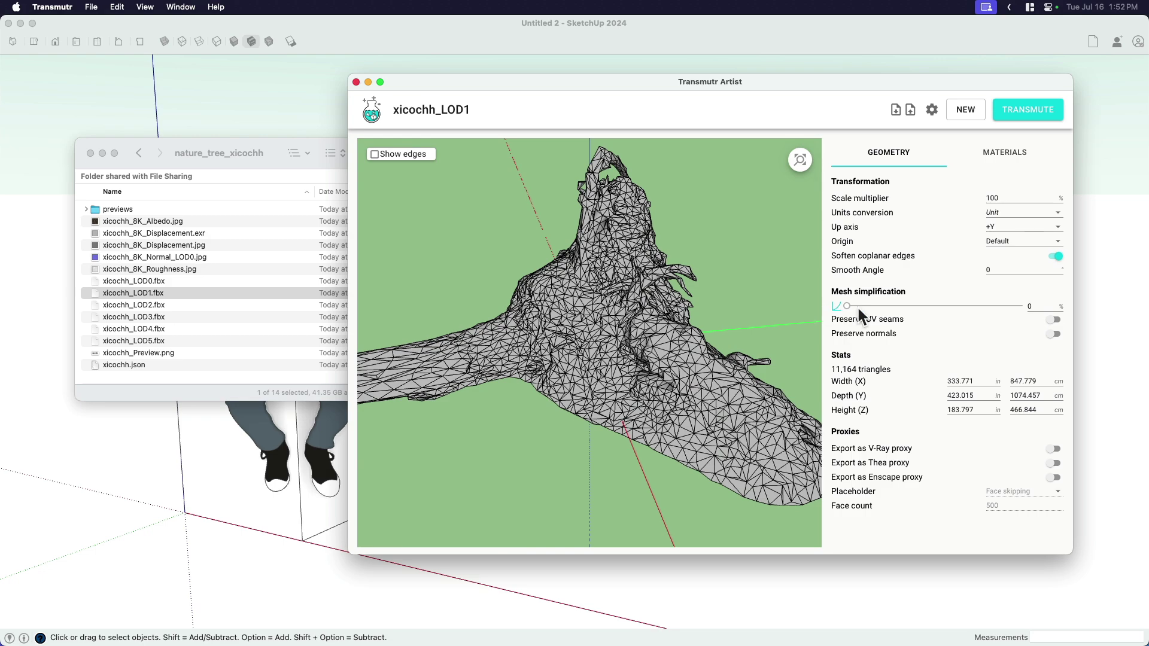
pyautogui.scroll(-5, 708, 333)
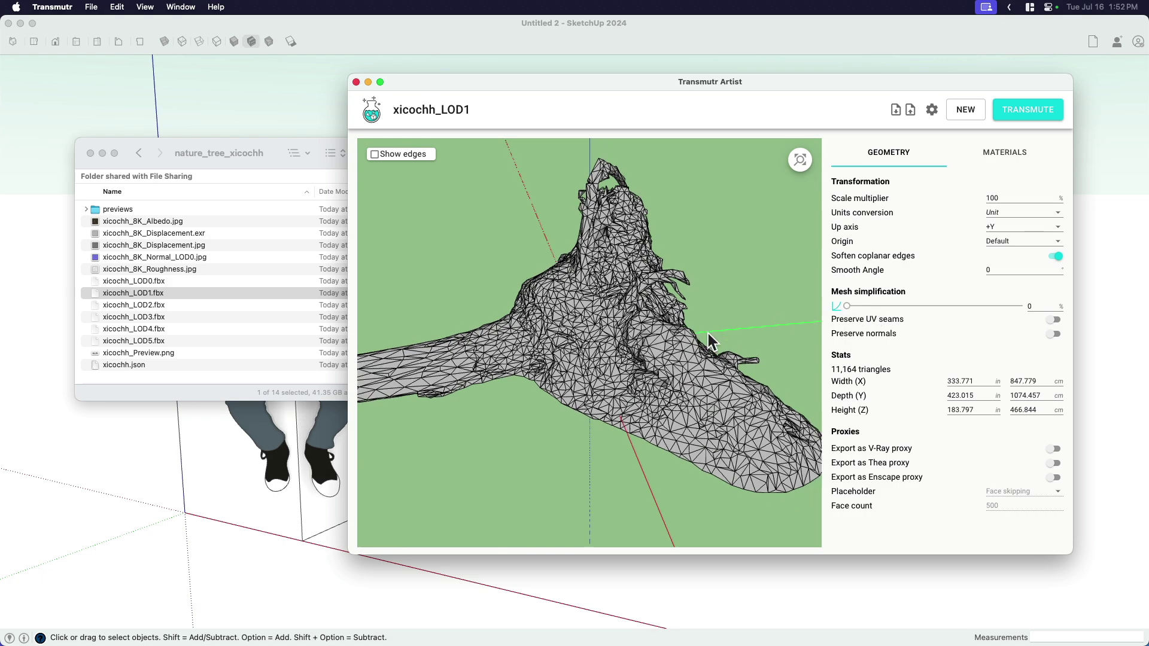
pyautogui.scroll(5, 645, 336)
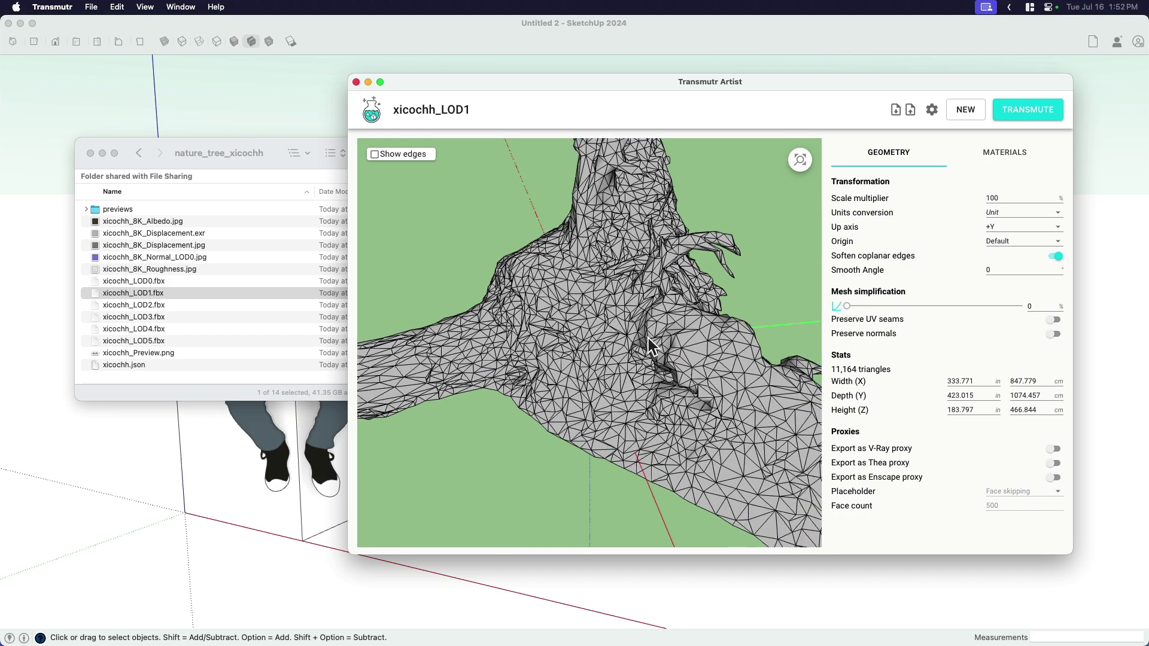
pyautogui.scroll(-3, 648, 338)
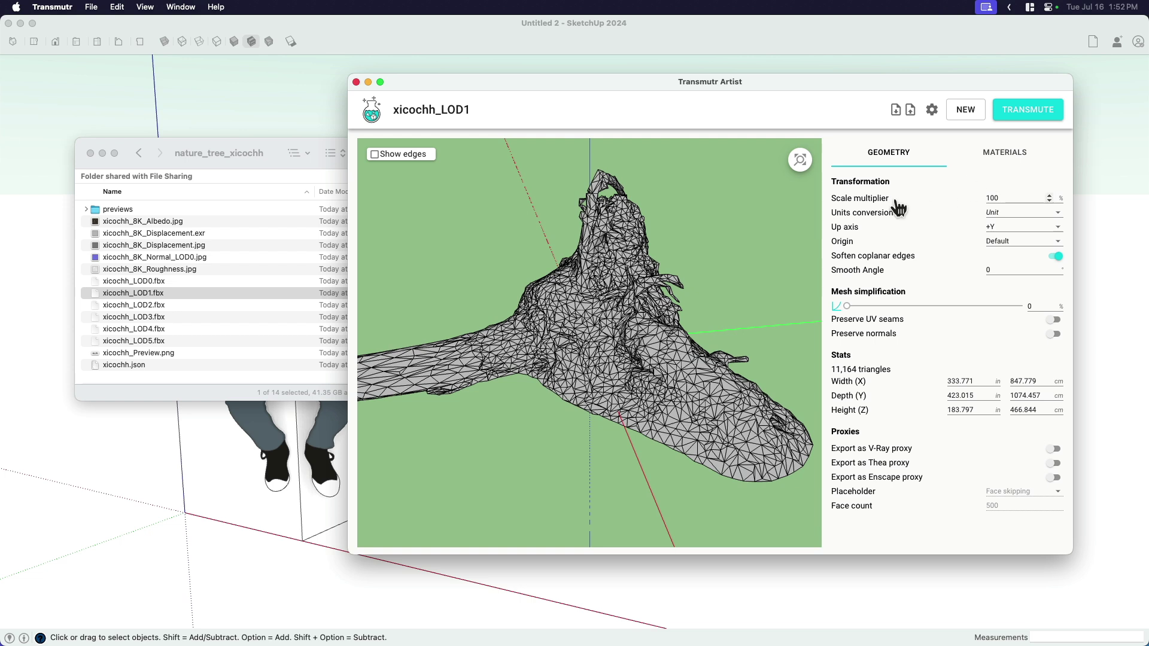
# Give default_material xicochh_8K_Albedo.jpg as colour and xicochh_8K_Normal_LOD0.jpg as a normal map.
pyautogui.click(1000, 154)
pyautogui.moveTo(897, 93); pyautogui.dragTo(932, 95)
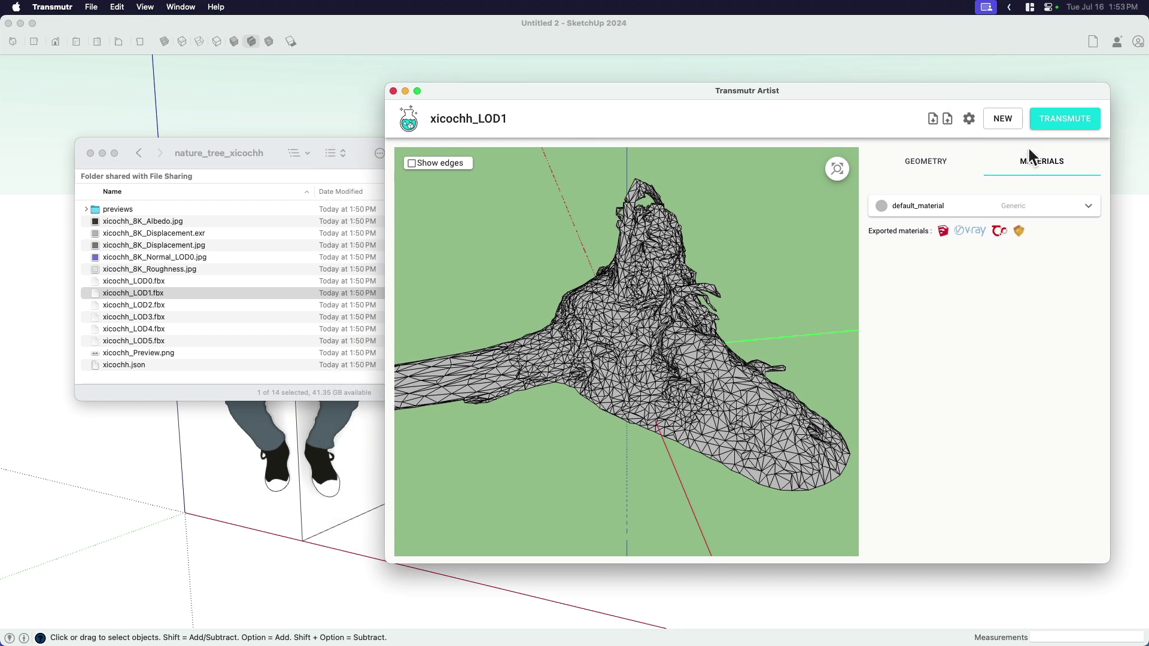
pyautogui.click(1096, 211)
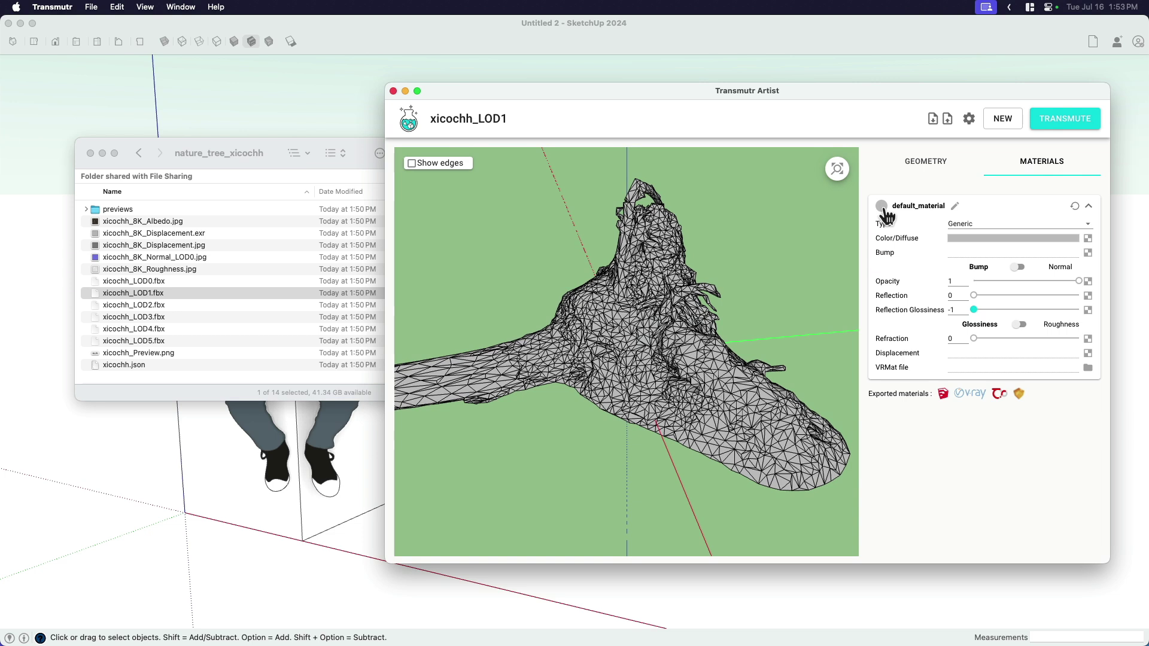
pyautogui.click(242, 344)
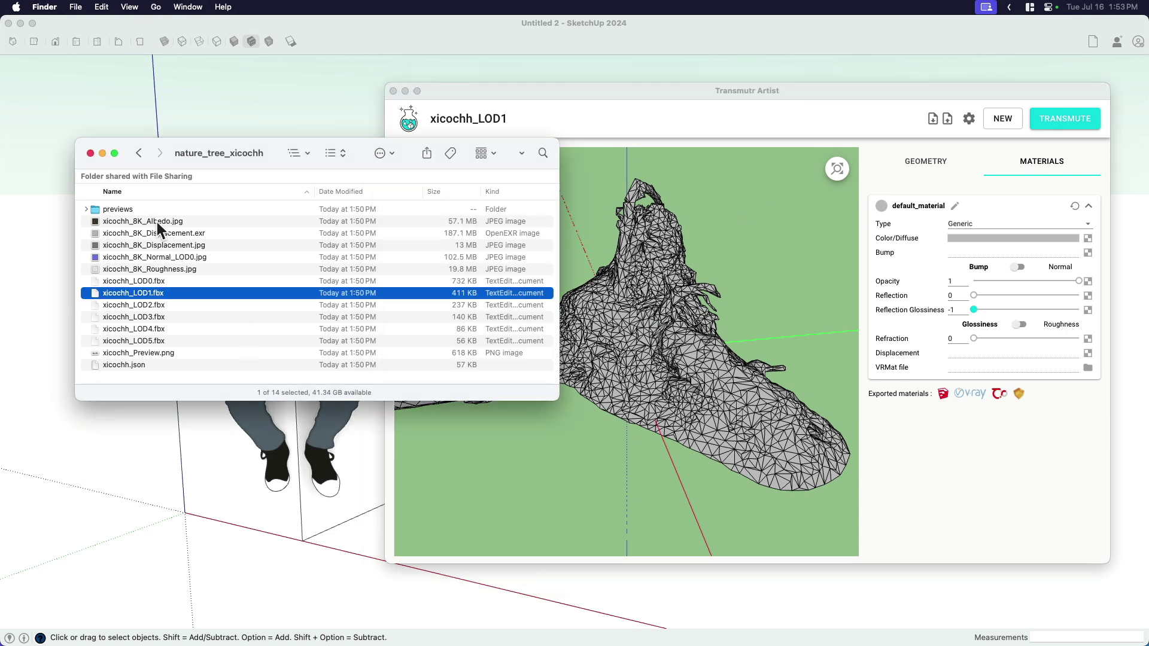
pyautogui.moveTo(160, 224); pyautogui.dragTo(1087, 236)
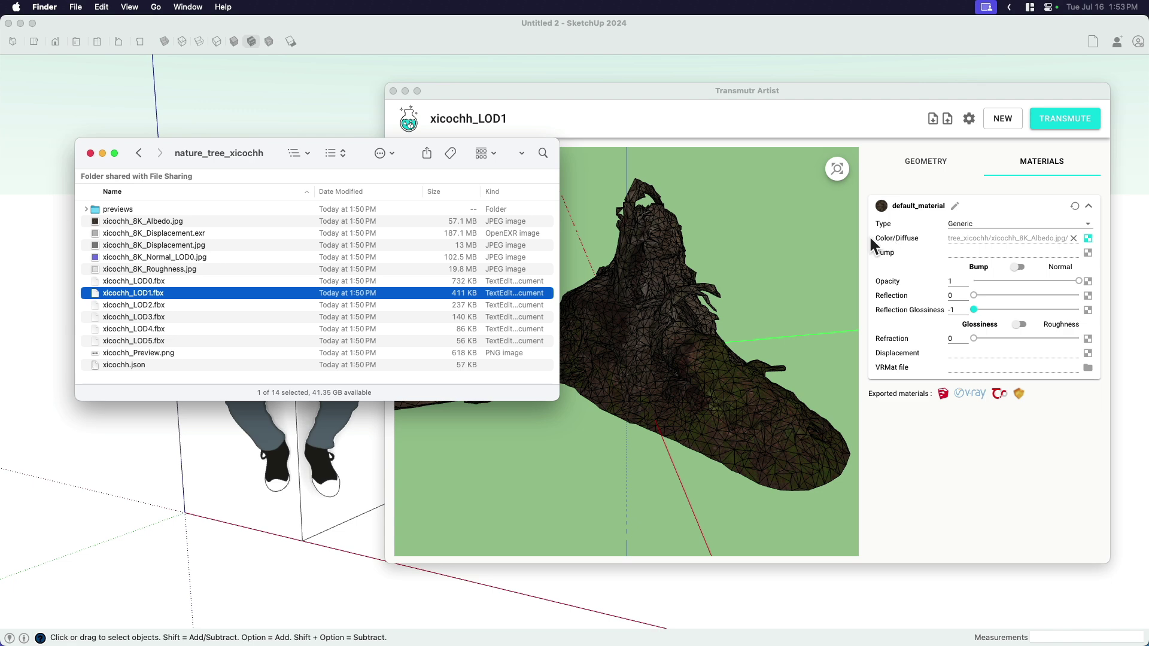
pyautogui.moveTo(168, 260); pyautogui.dragTo(1088, 250)
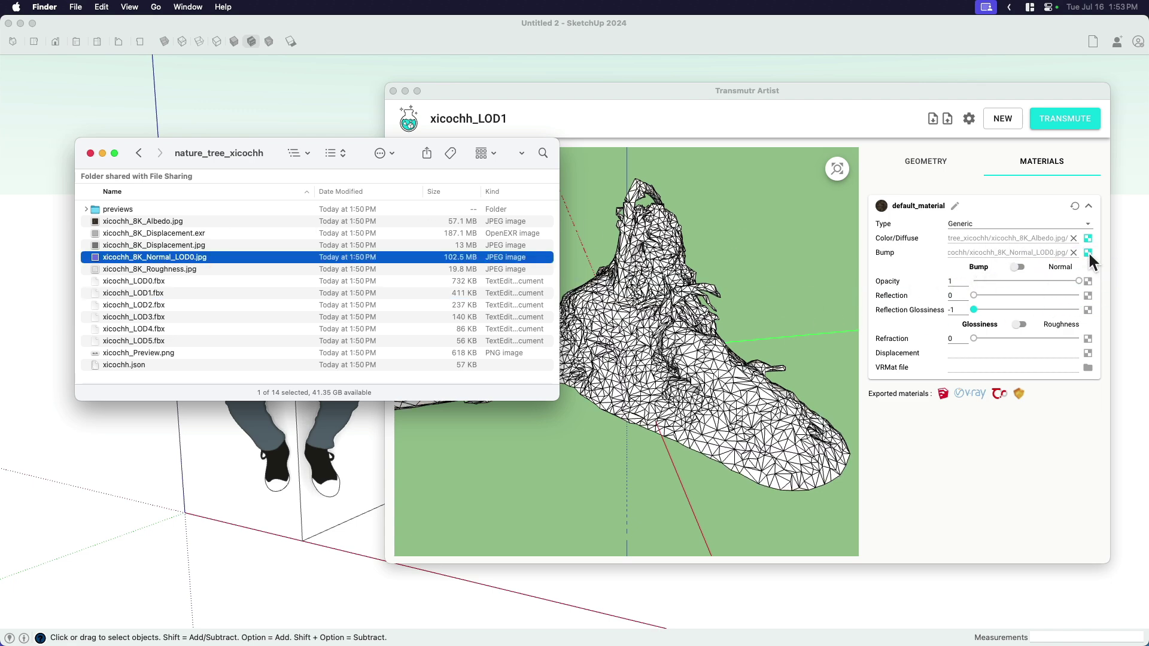
pyautogui.click(1020, 267)
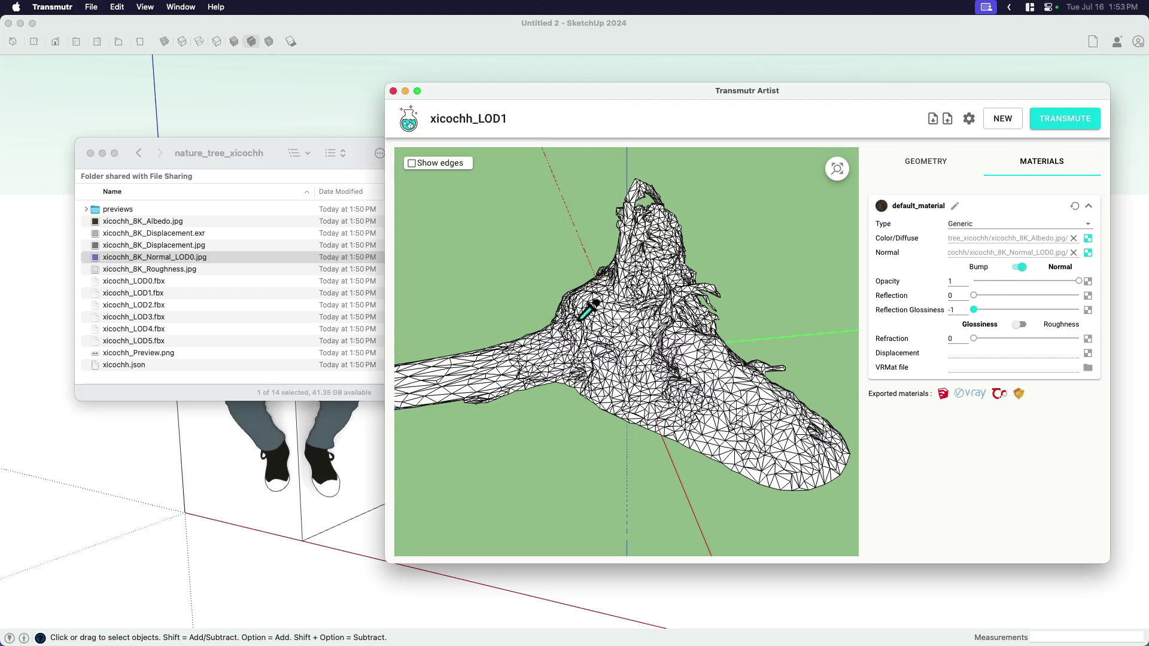
# Add xicochh_8K_Roughness.jpg as a roughness map and xicochh_8K_Displacement.jpg as displacement.
pyautogui.click(180, 256)
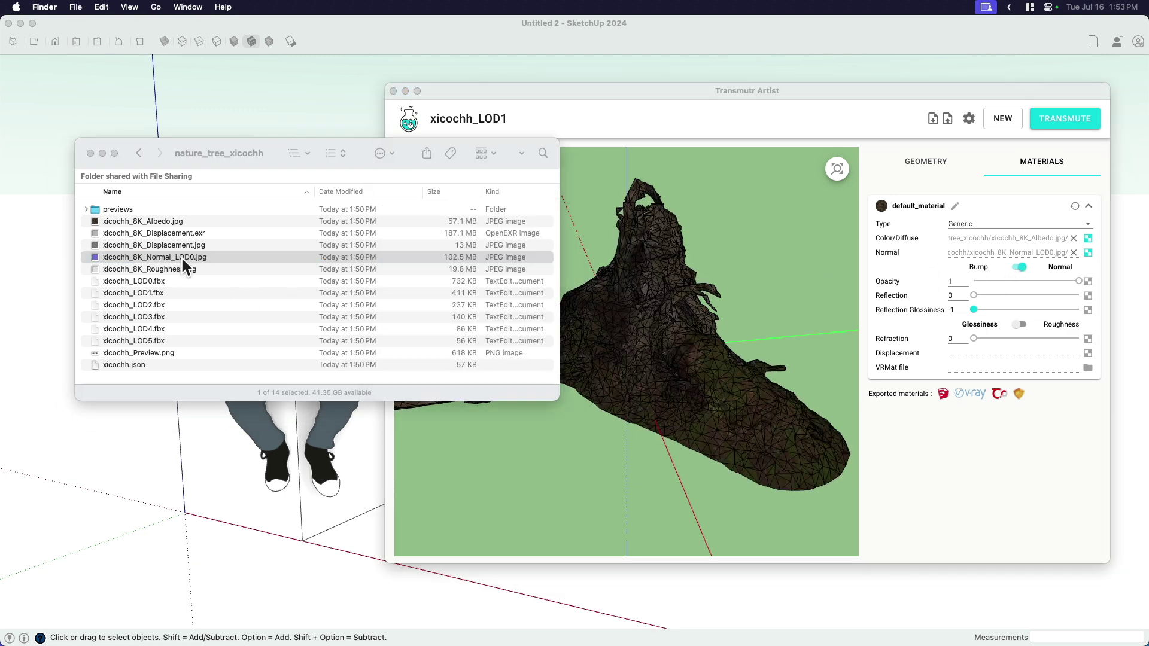
pyautogui.click(168, 269)
pyautogui.moveTo(169, 271); pyautogui.dragTo(1089, 311)
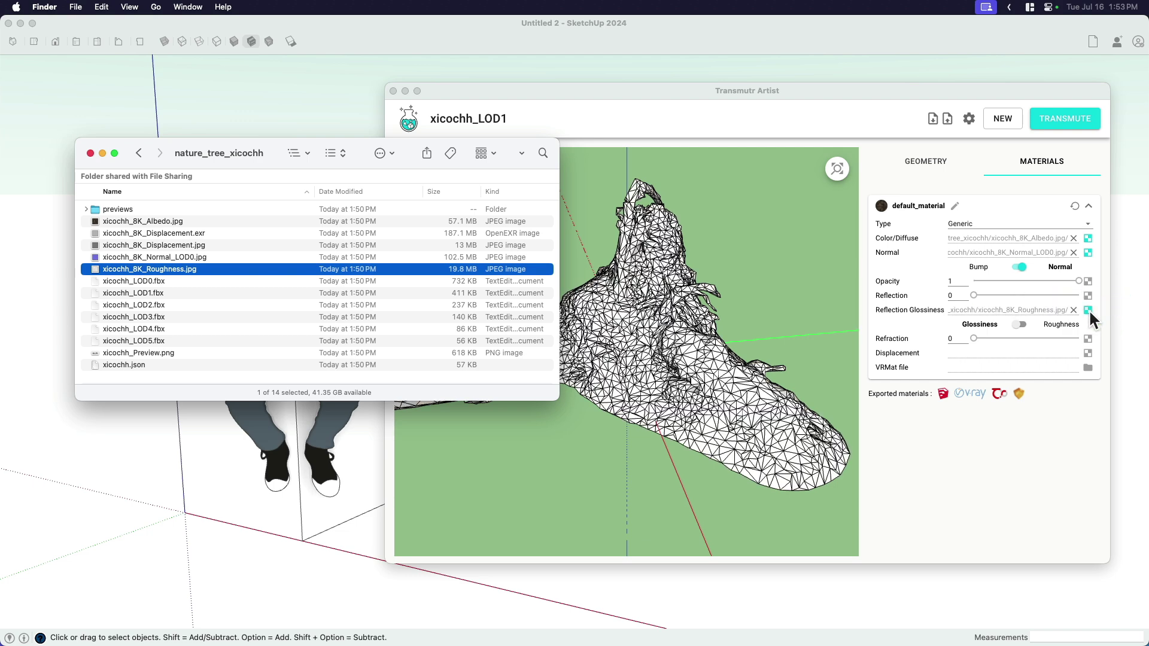
pyautogui.click(1021, 324)
pyautogui.click(1021, 325)
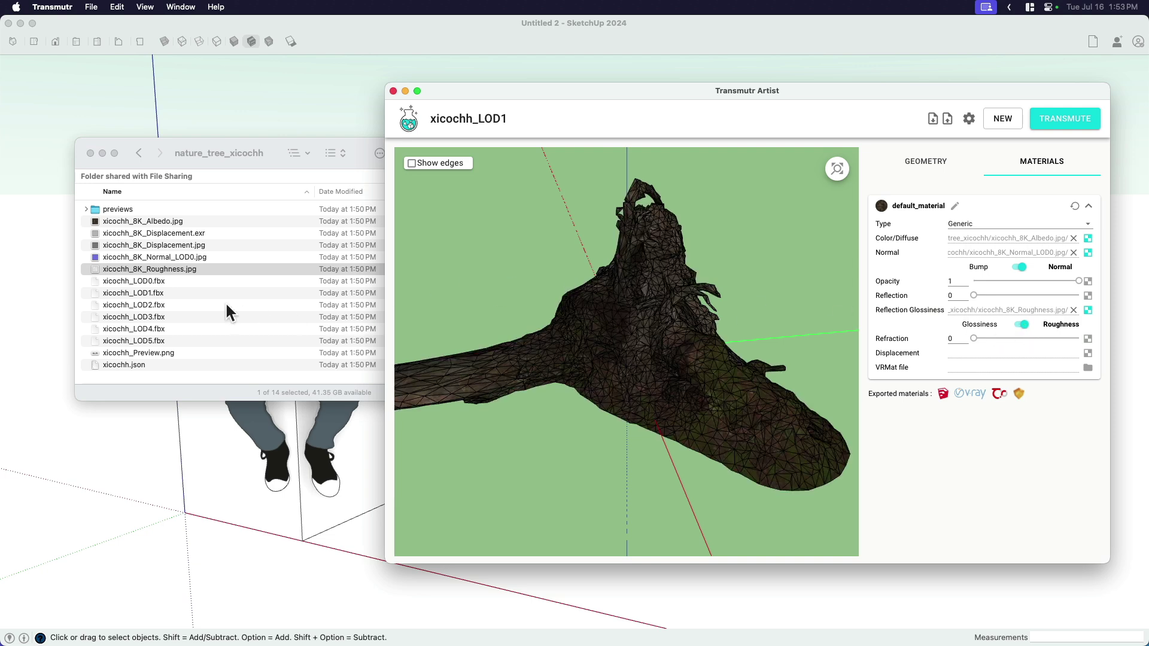
pyautogui.click(174, 268)
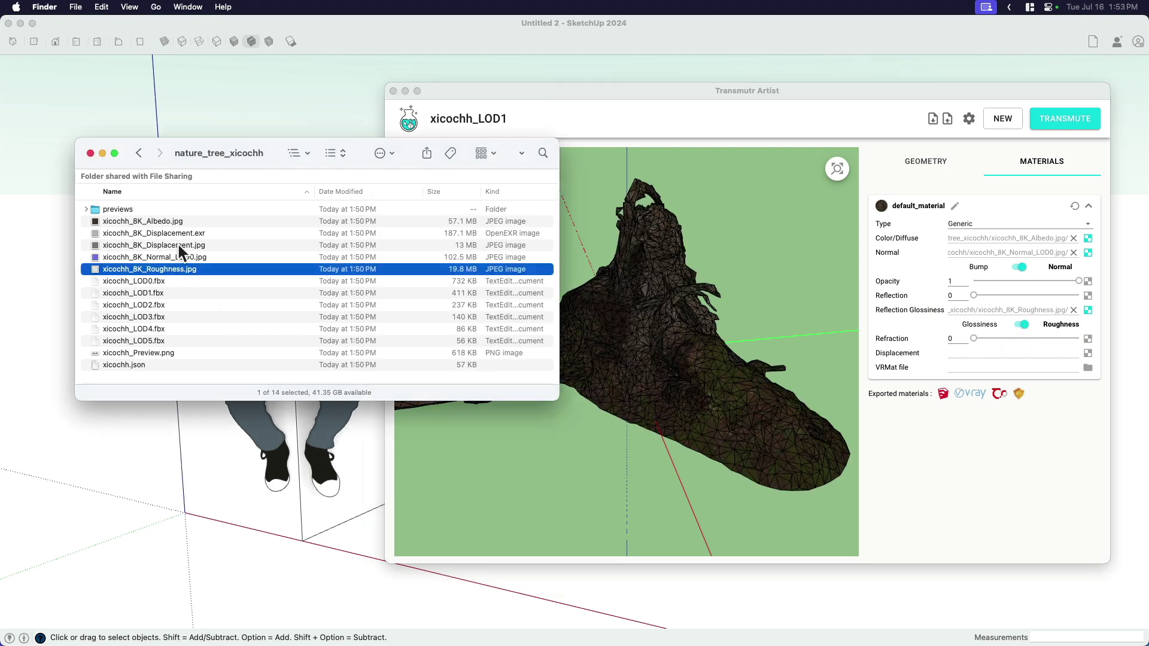
pyautogui.moveTo(179, 246); pyautogui.dragTo(1087, 351)
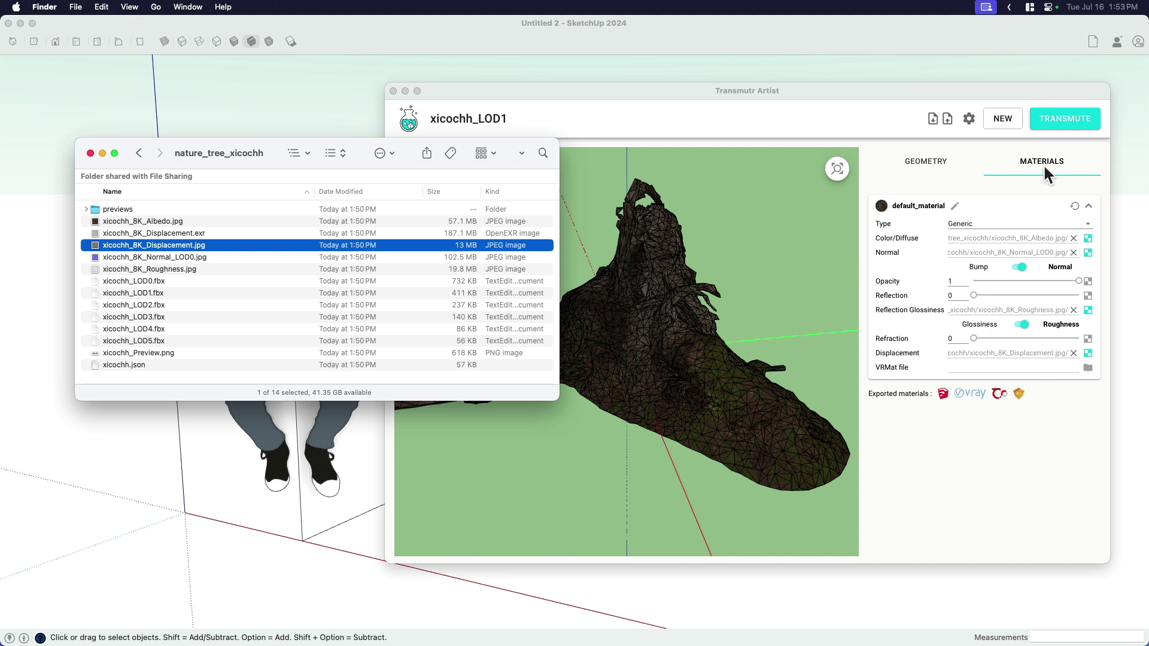
pyautogui.click(945, 115)
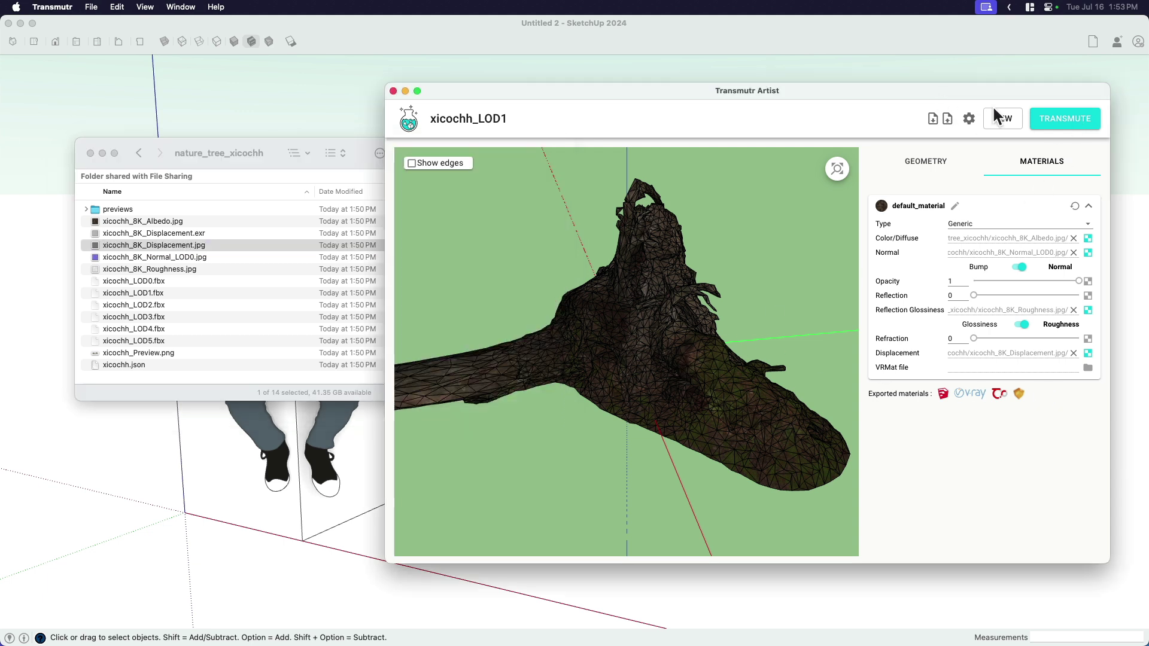
# Run TRANSMUTE, create a Stump folder in Transmuted, and save xicochh_LOD1.skp there.
pyautogui.click(1064, 119)
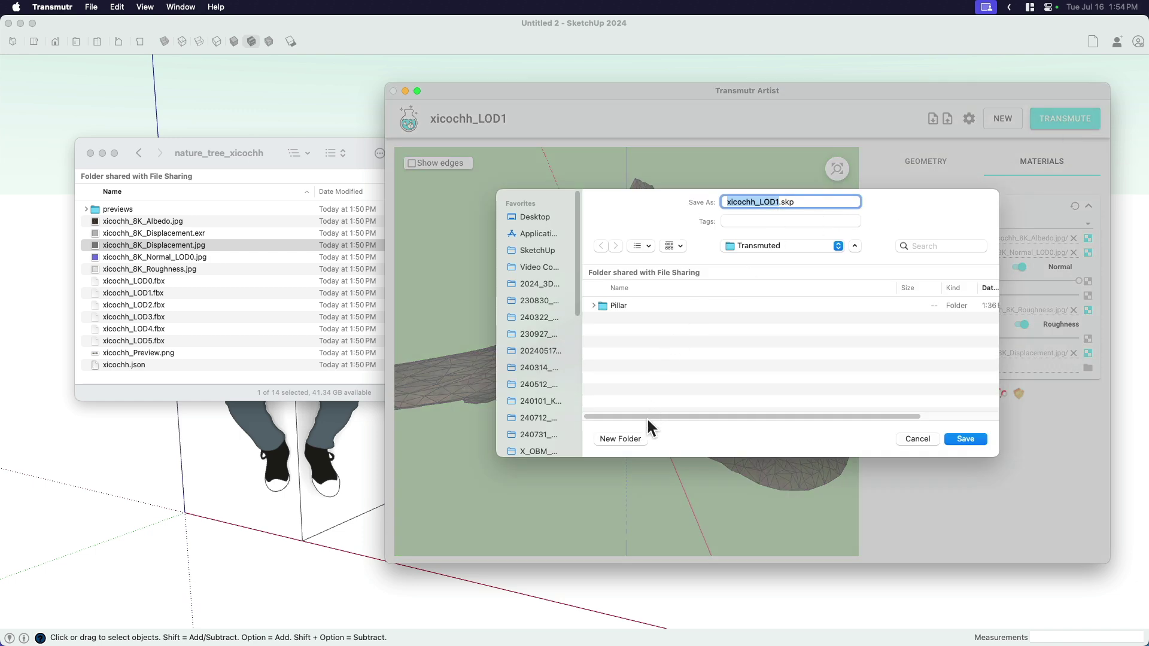
pyautogui.click(632, 440)
pyautogui.write('Stump')
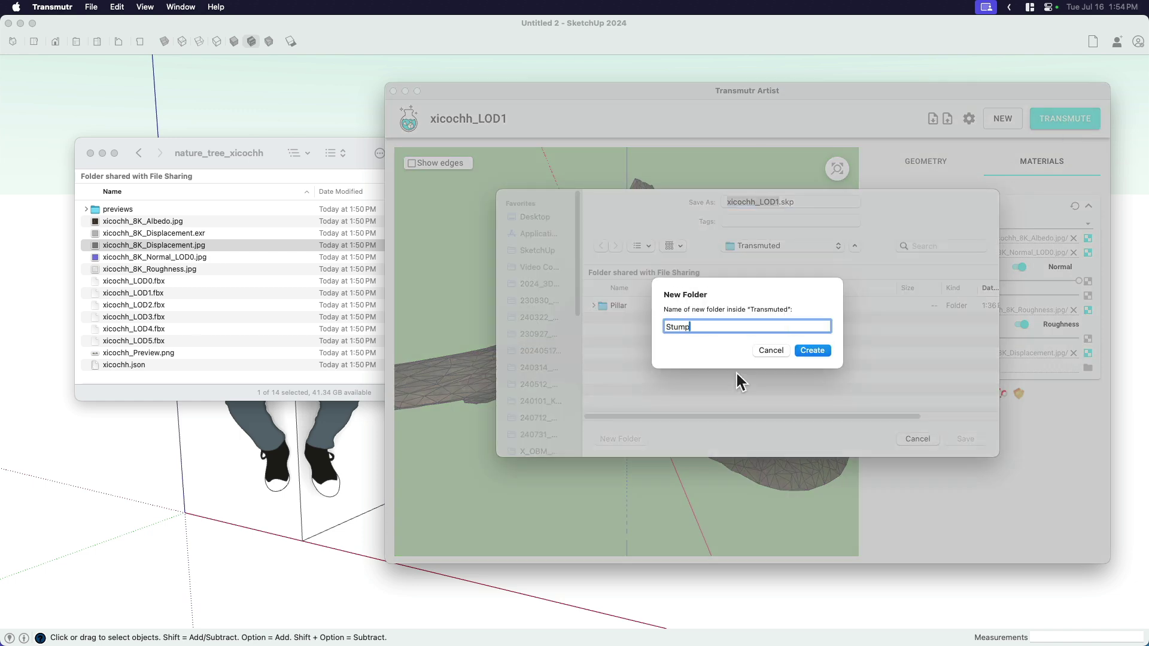
pyautogui.press('Return')
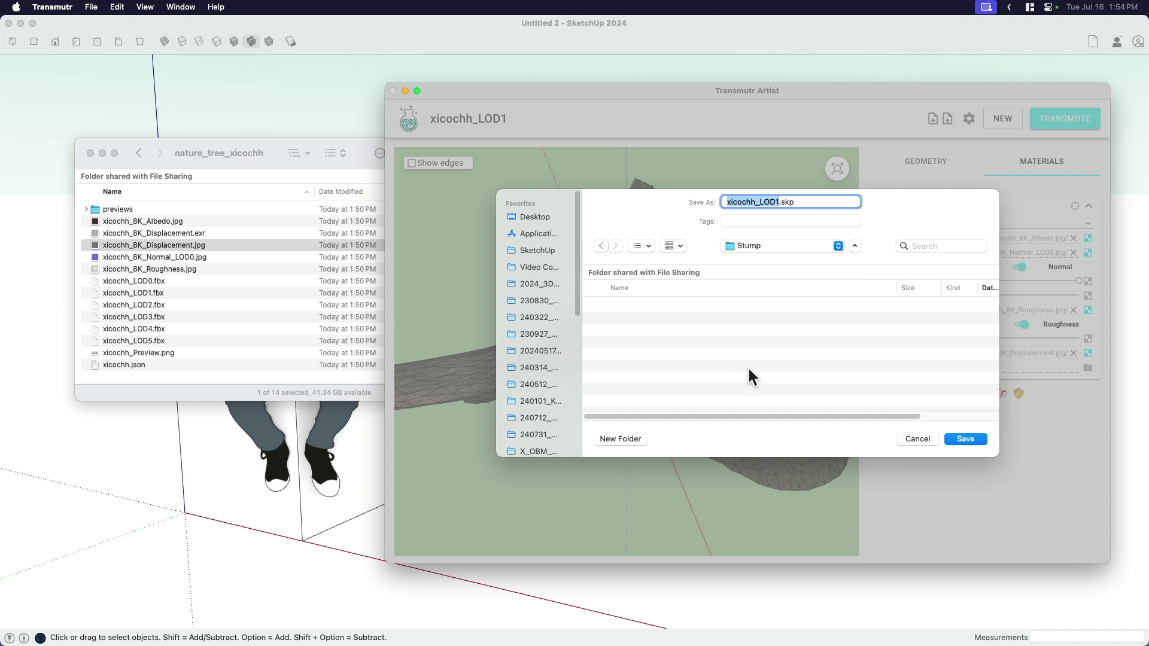
pyautogui.click(956, 442)
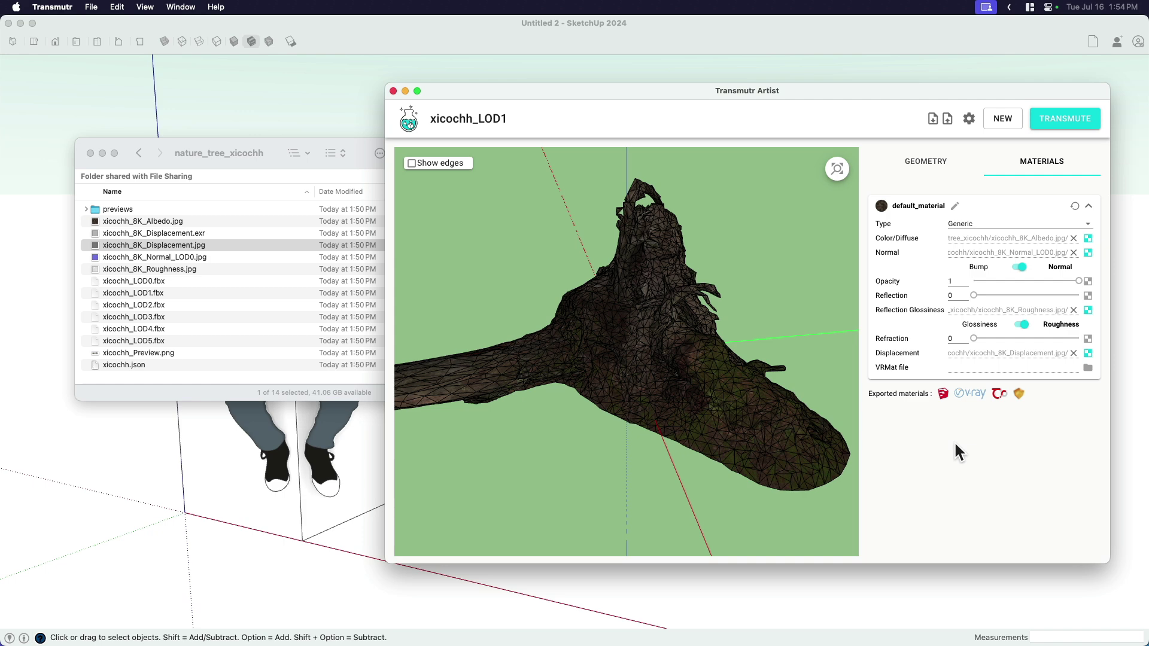
# Expand the Stump folder in the Transmuted window and drag xicochh_LOD1.skp into the SketchUp viewport.
pyautogui.click(308, 108)
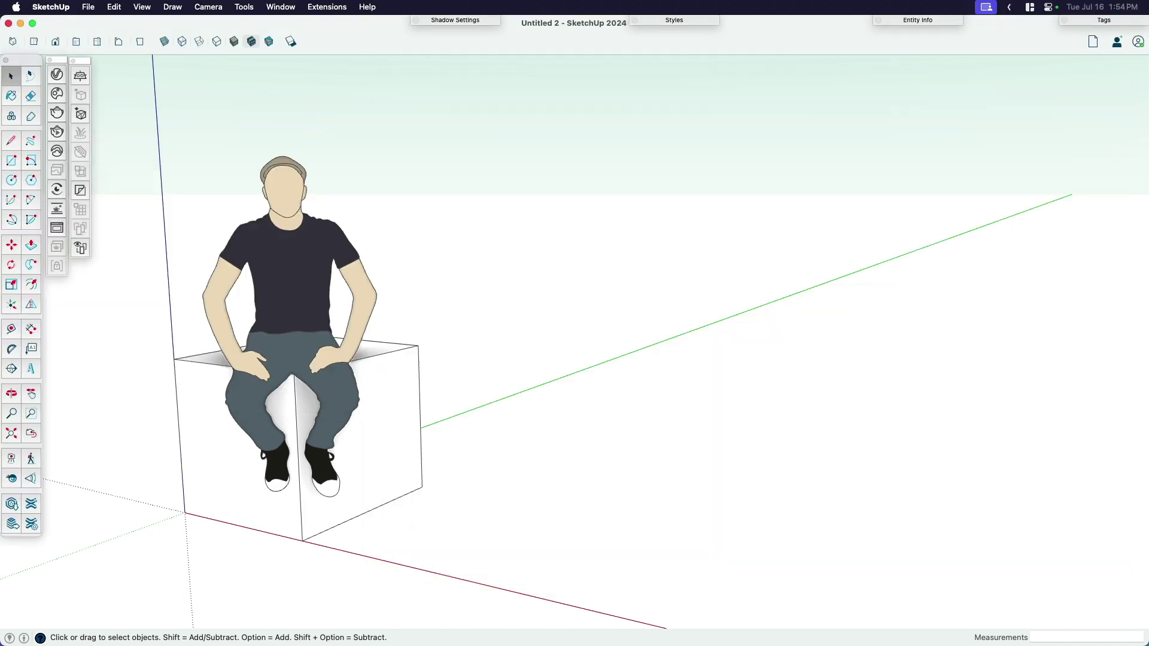
pyautogui.press('super+Tab')
pyautogui.moveTo(514, 89); pyautogui.dragTo(673, 272)
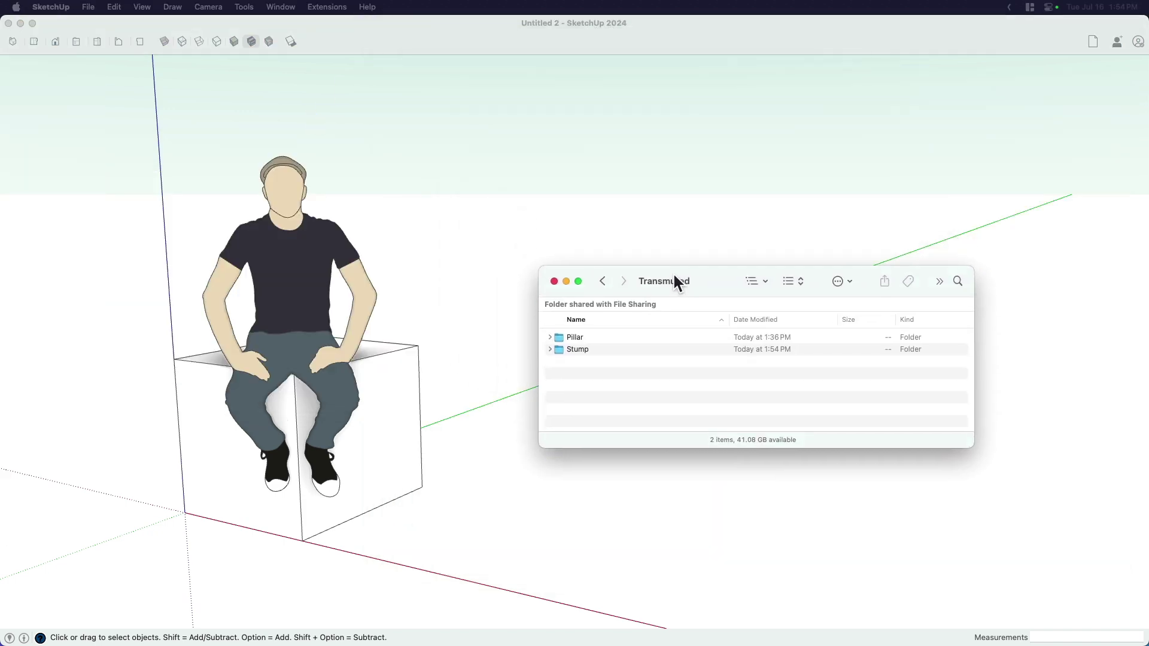
pyautogui.click(550, 351)
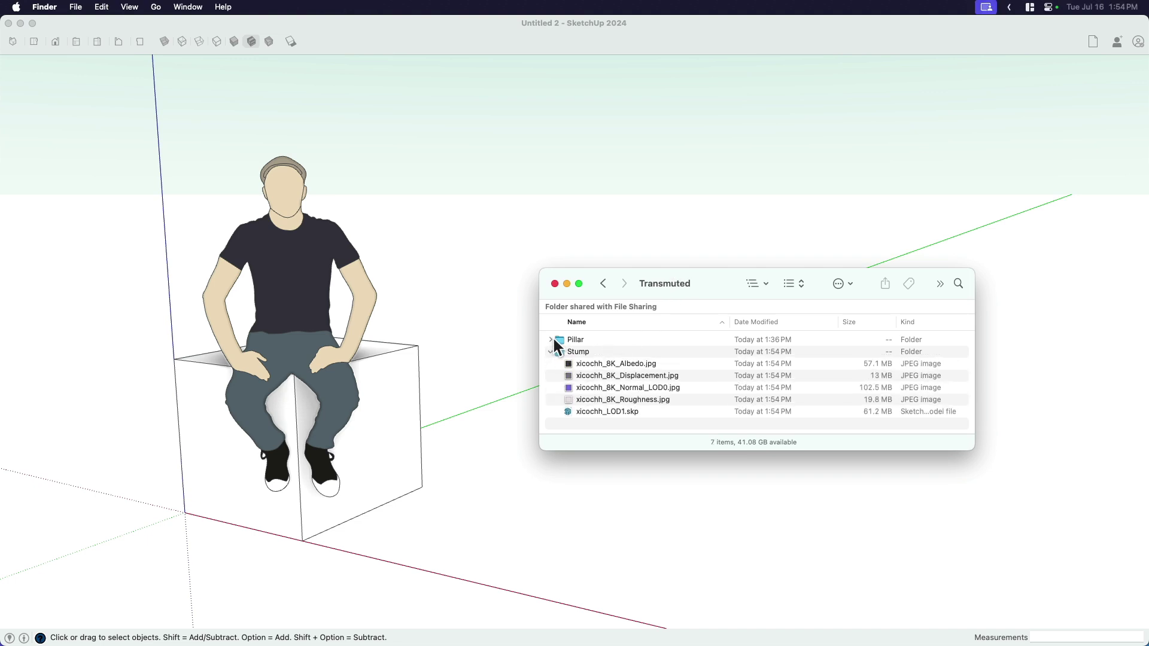
pyautogui.click(551, 339)
pyautogui.click(550, 339)
pyautogui.click(599, 415)
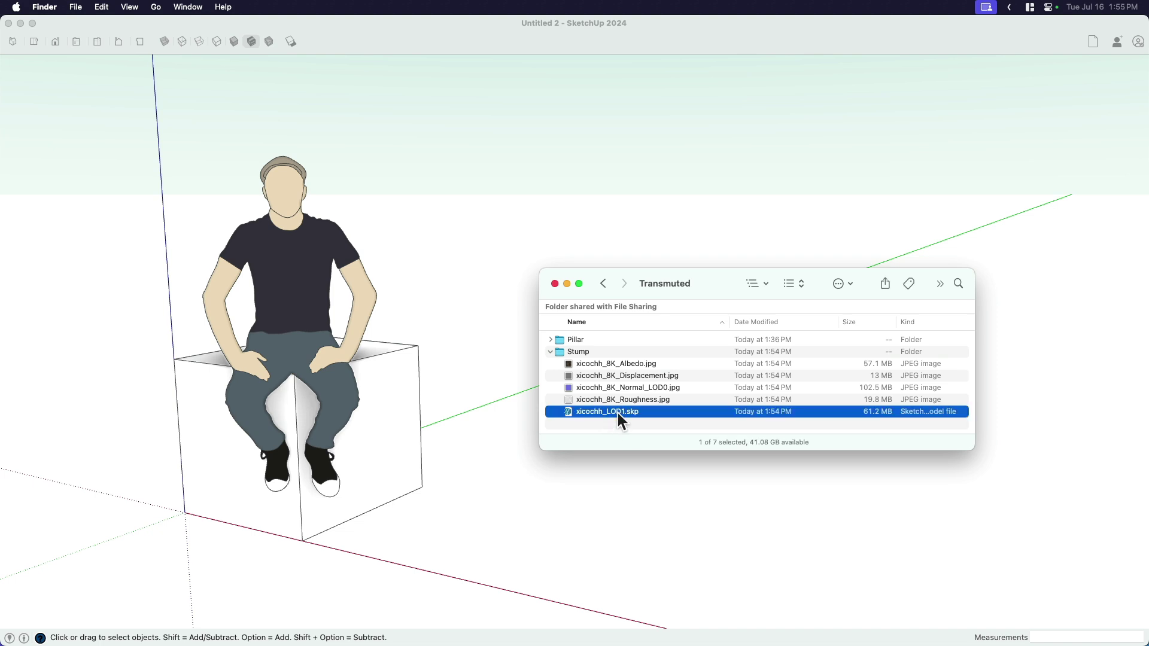
pyautogui.moveTo(618, 414)
pyautogui.mouseDown()
pyautogui.moveTo(501, 424)
pyautogui.moveTo(502, 440)
pyautogui.moveTo(483, 441)
pyautogui.mouseUp()
# Place the stump component beside the seated figure and orbit to view both.
pyautogui.scroll(-5, 690, 400)
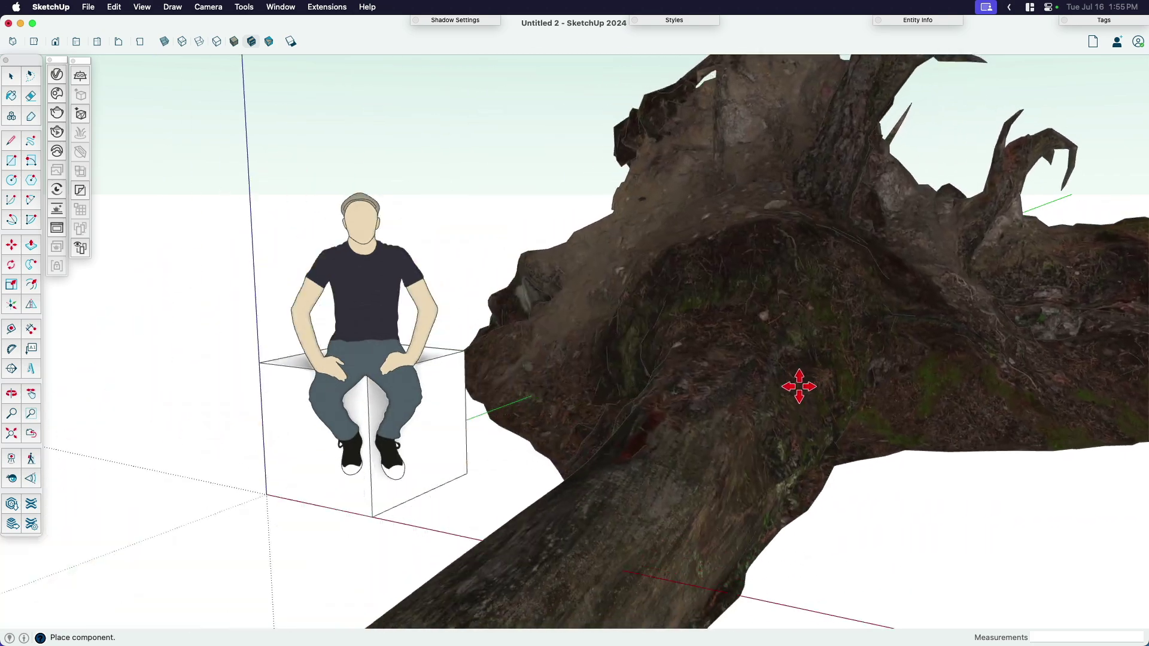
pyautogui.click(874, 359)
pyautogui.press('space')
pyautogui.click(530, 299)
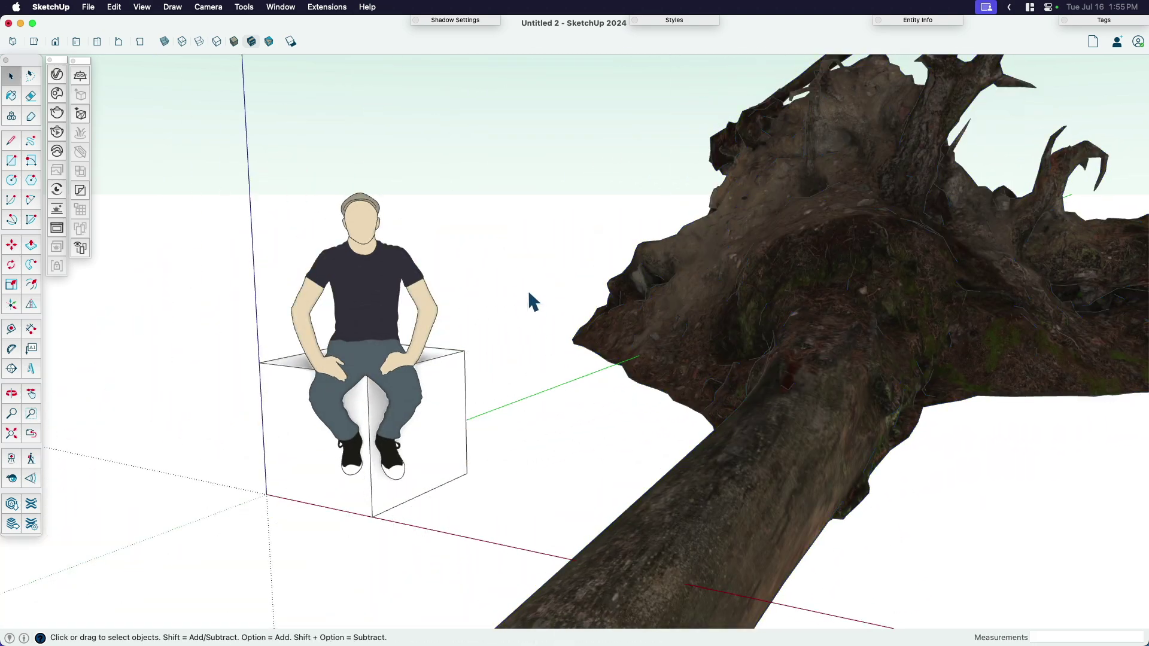
pyautogui.scroll(-6, 777, 367)
pyautogui.moveTo(585, 357)
pyautogui.mouseDown(button='middle')
pyautogui.moveTo(833, 389)
pyautogui.moveTo(953, 423)
pyautogui.mouseUp(button='middle')
pyautogui.scroll(5, 954, 423)
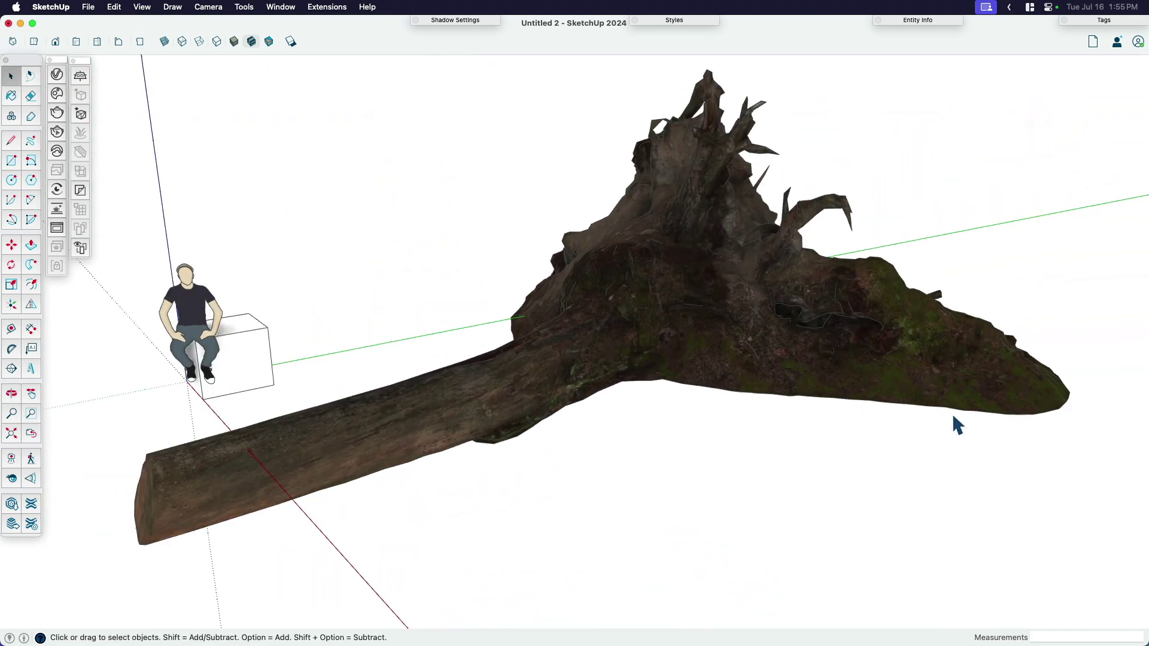
# Add a section plane on the ground by the cube, then orbit in closer to the stump.
pyautogui.click(80, 75)
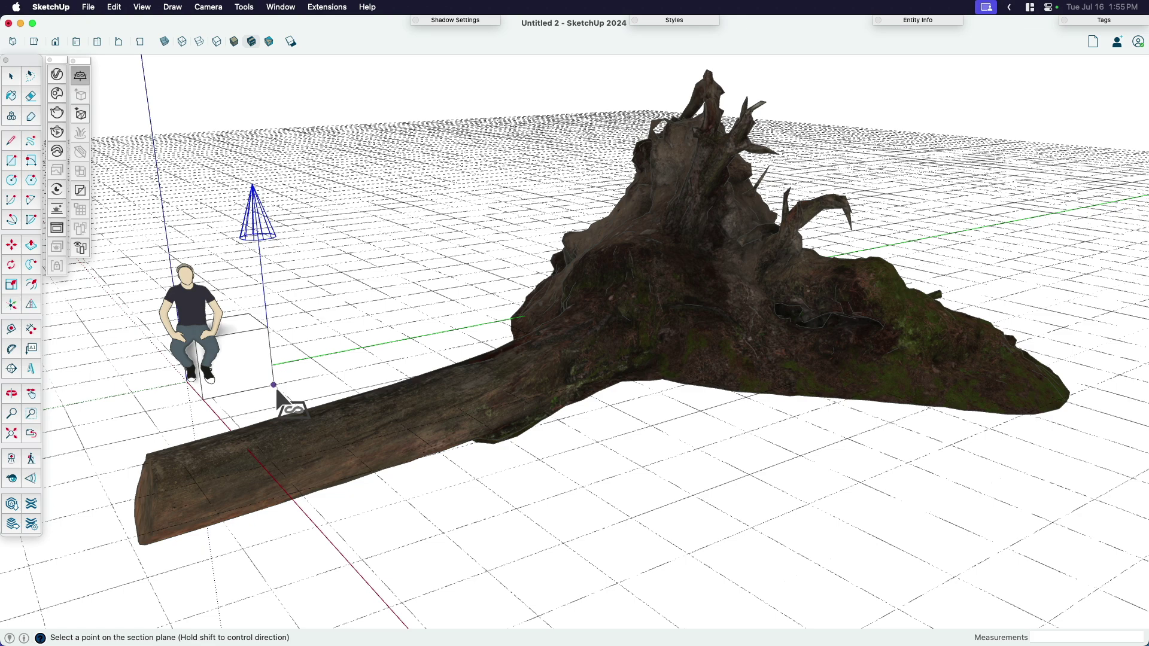
pyautogui.click(276, 390)
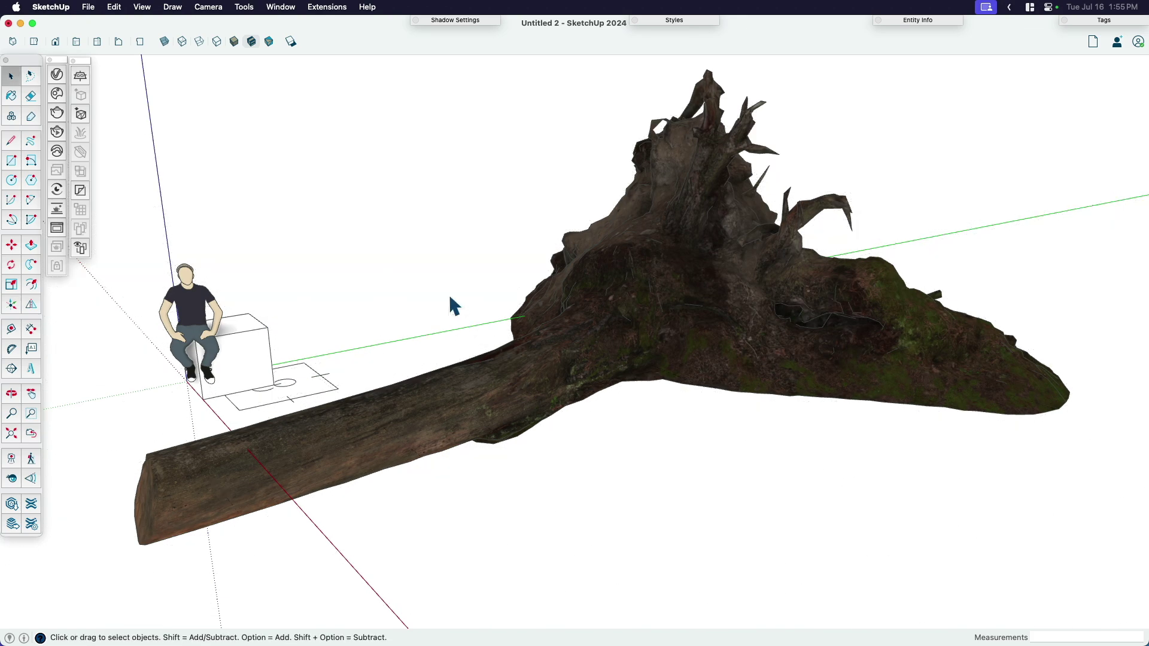
pyautogui.moveTo(453, 305)
pyautogui.mouseDown(button='middle')
pyautogui.moveTo(600, 341)
pyautogui.moveTo(582, 379)
pyautogui.mouseUp(button='middle')
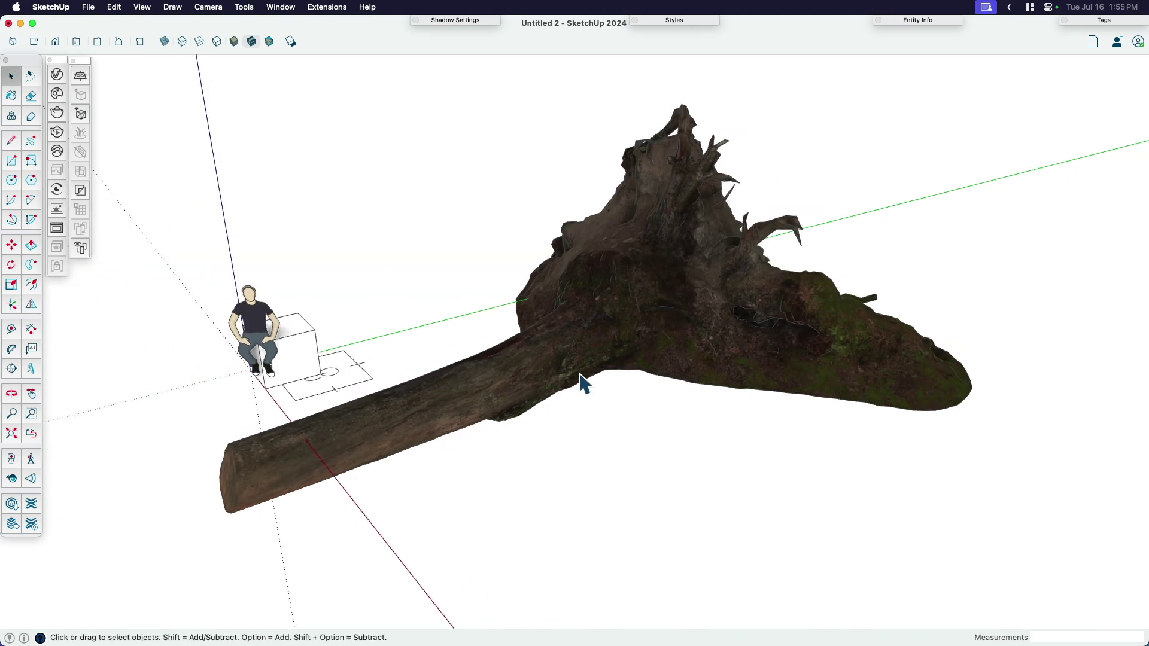
pyautogui.moveTo(569, 259)
pyautogui.mouseDown(button='middle')
pyautogui.moveTo(549, 268)
pyautogui.moveTo(736, 249)
pyautogui.moveTo(644, 277)
pyautogui.mouseUp(button='middle')
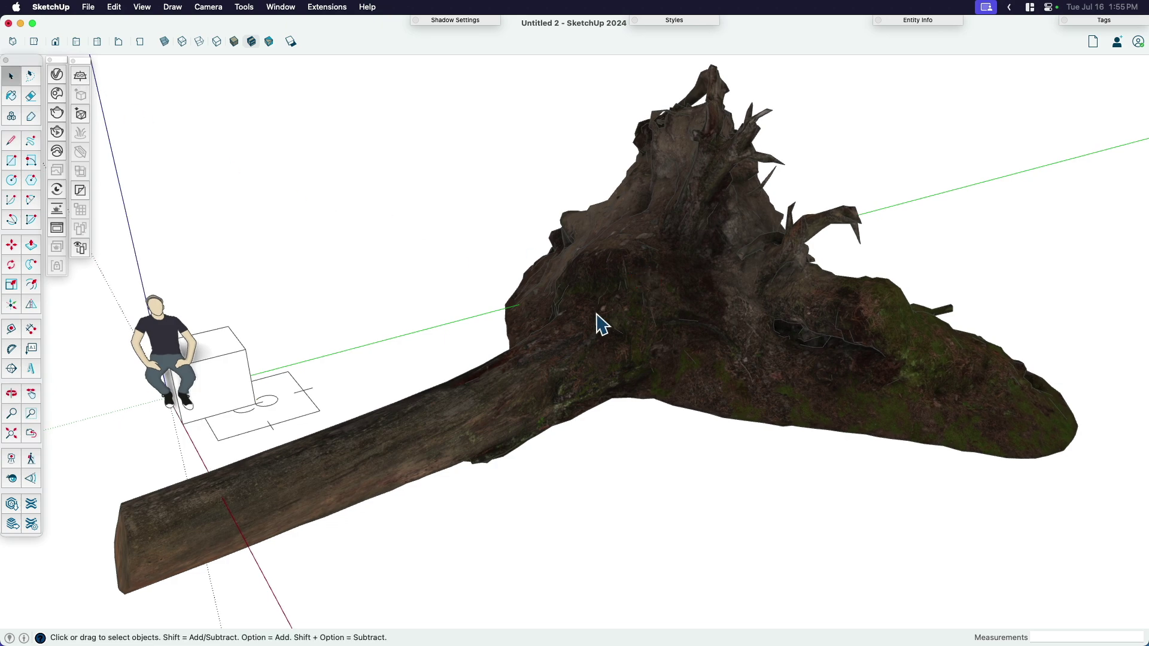
pyautogui.moveTo(597, 323); pyautogui.dragTo(718, 359, button='middle')
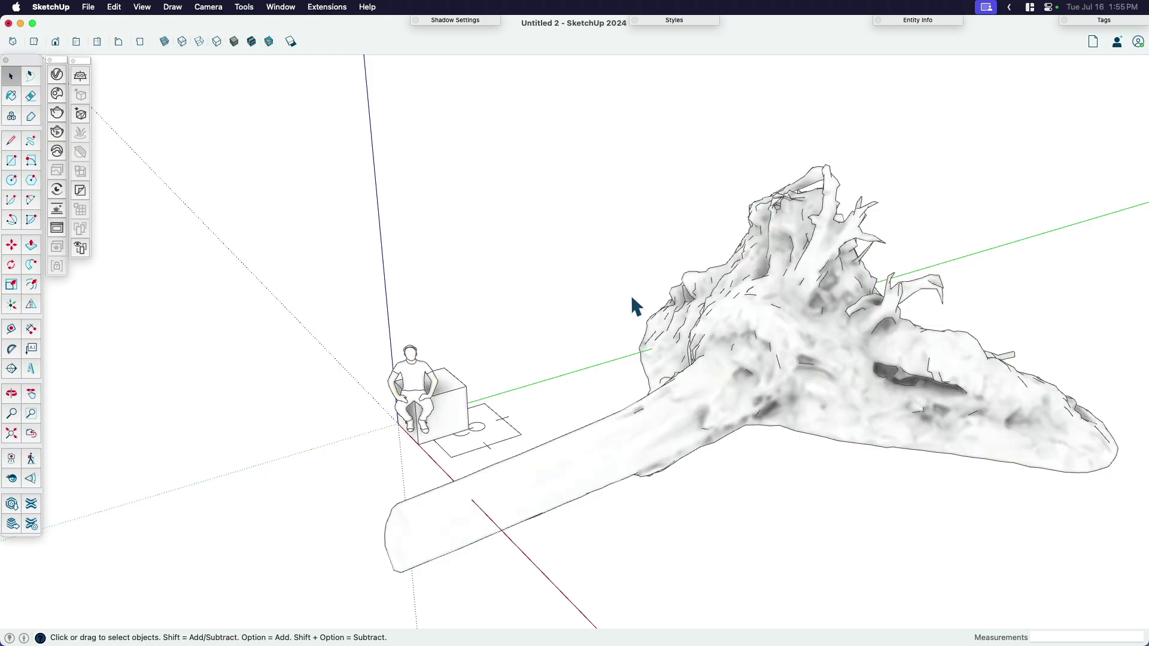
pyautogui.scroll(5, 874, 413)
pyautogui.moveTo(920, 431); pyautogui.dragTo(879, 368, button='middle')
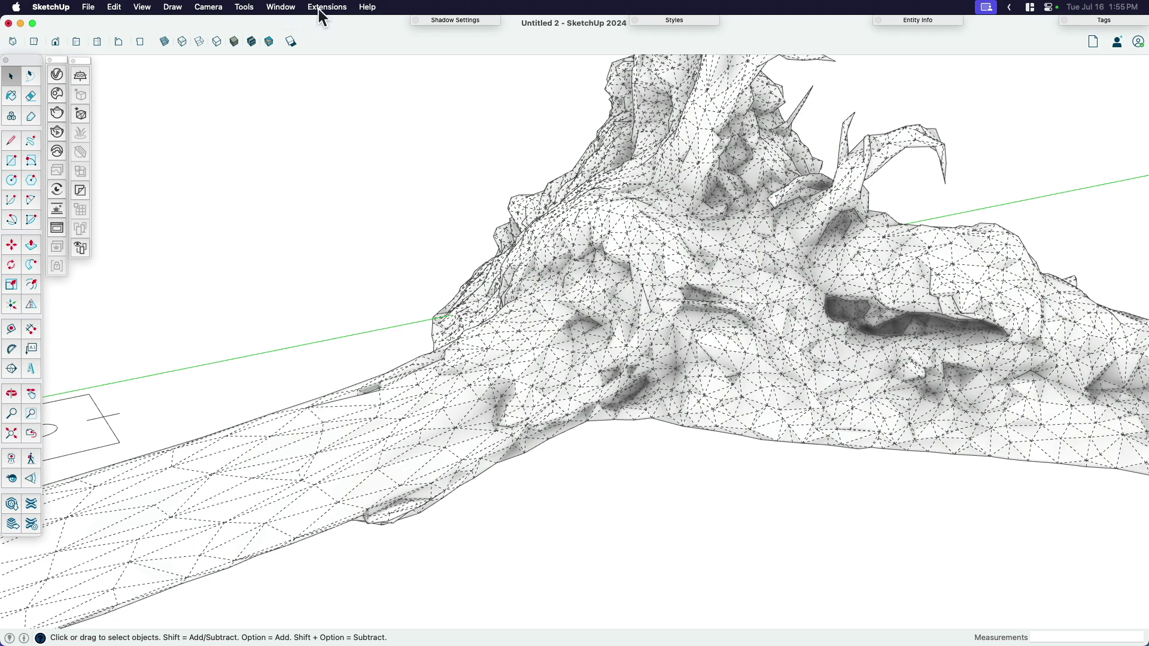
pyautogui.click(281, 6)
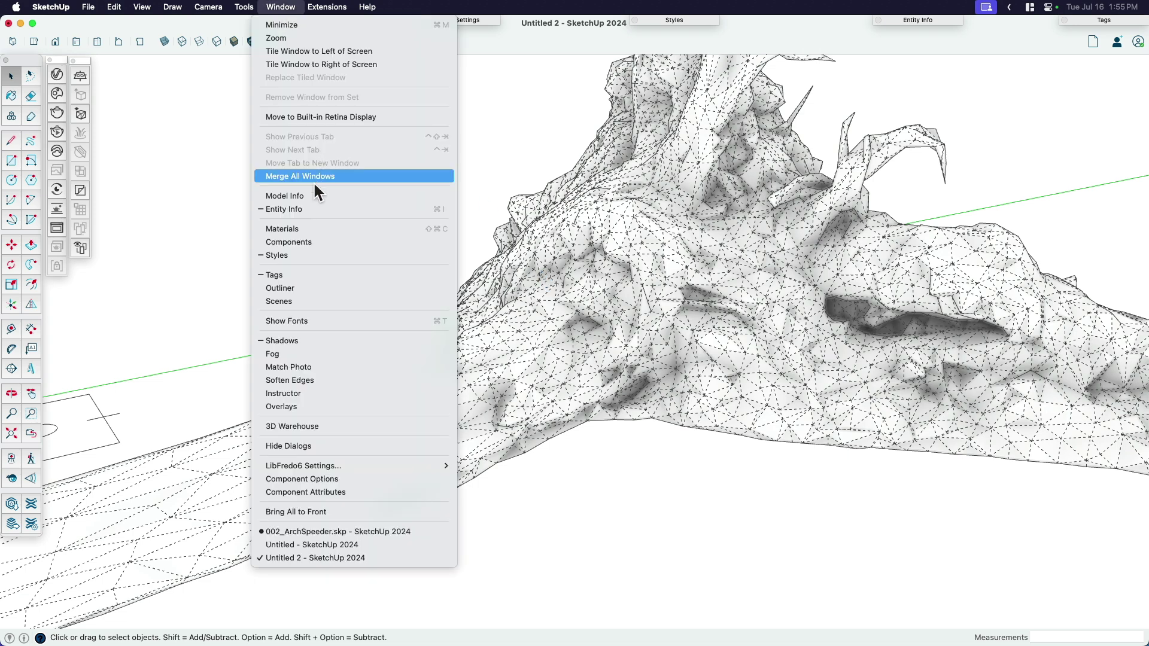
pyautogui.click(310, 195)
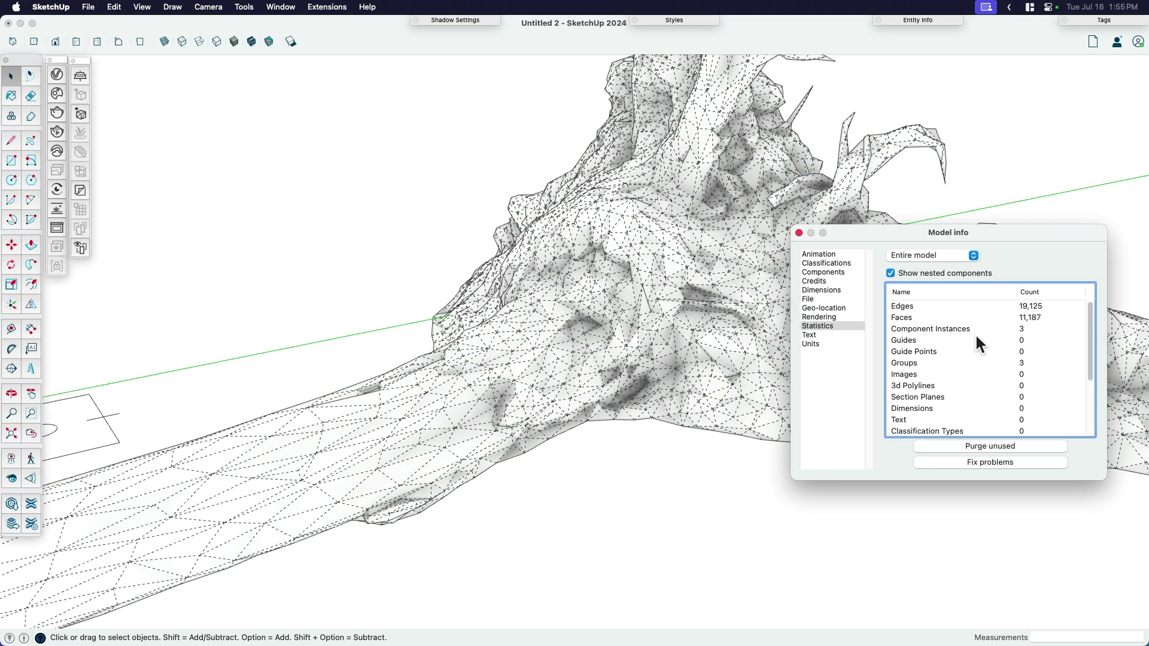
pyautogui.click(799, 233)
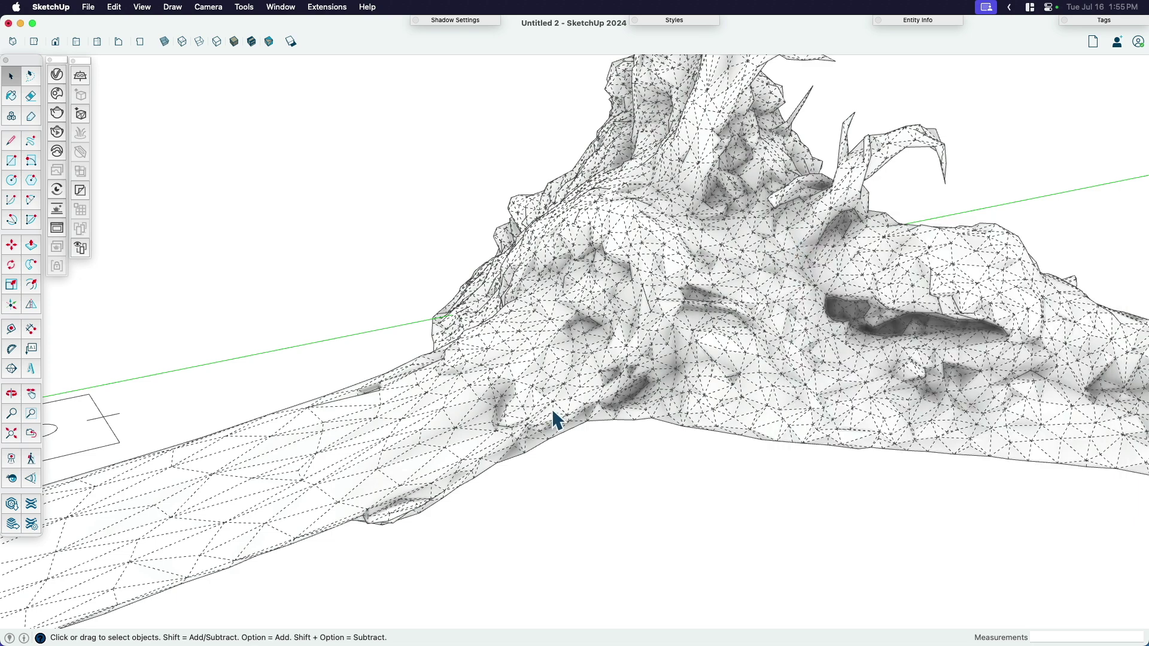
pyautogui.scroll(-5, 658, 389)
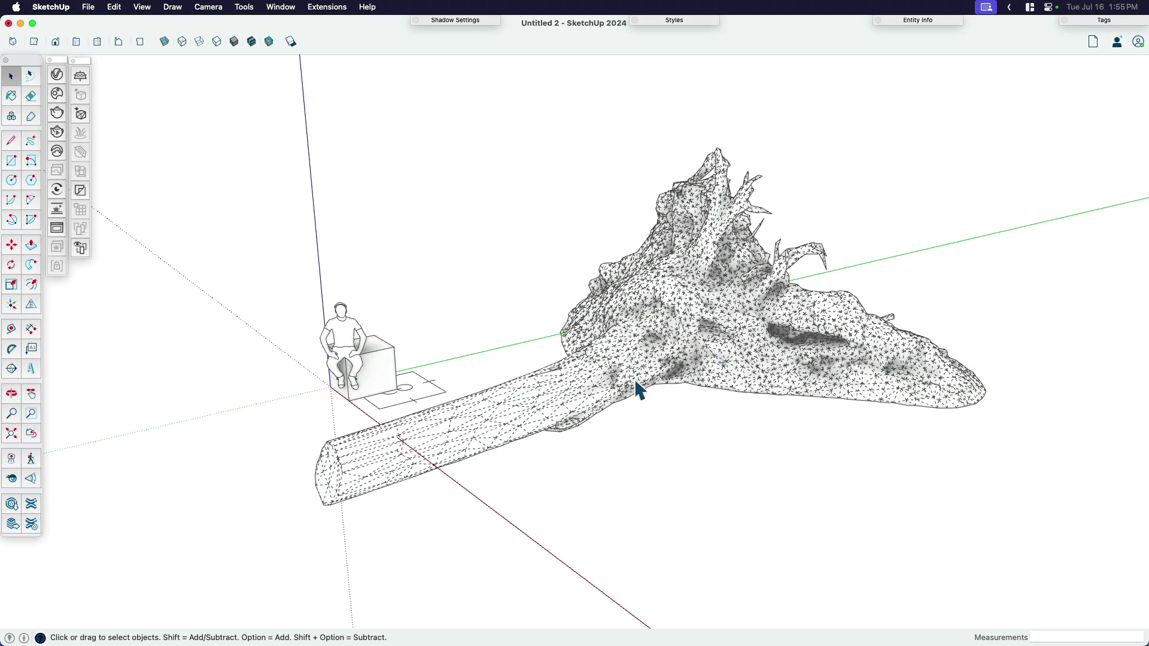